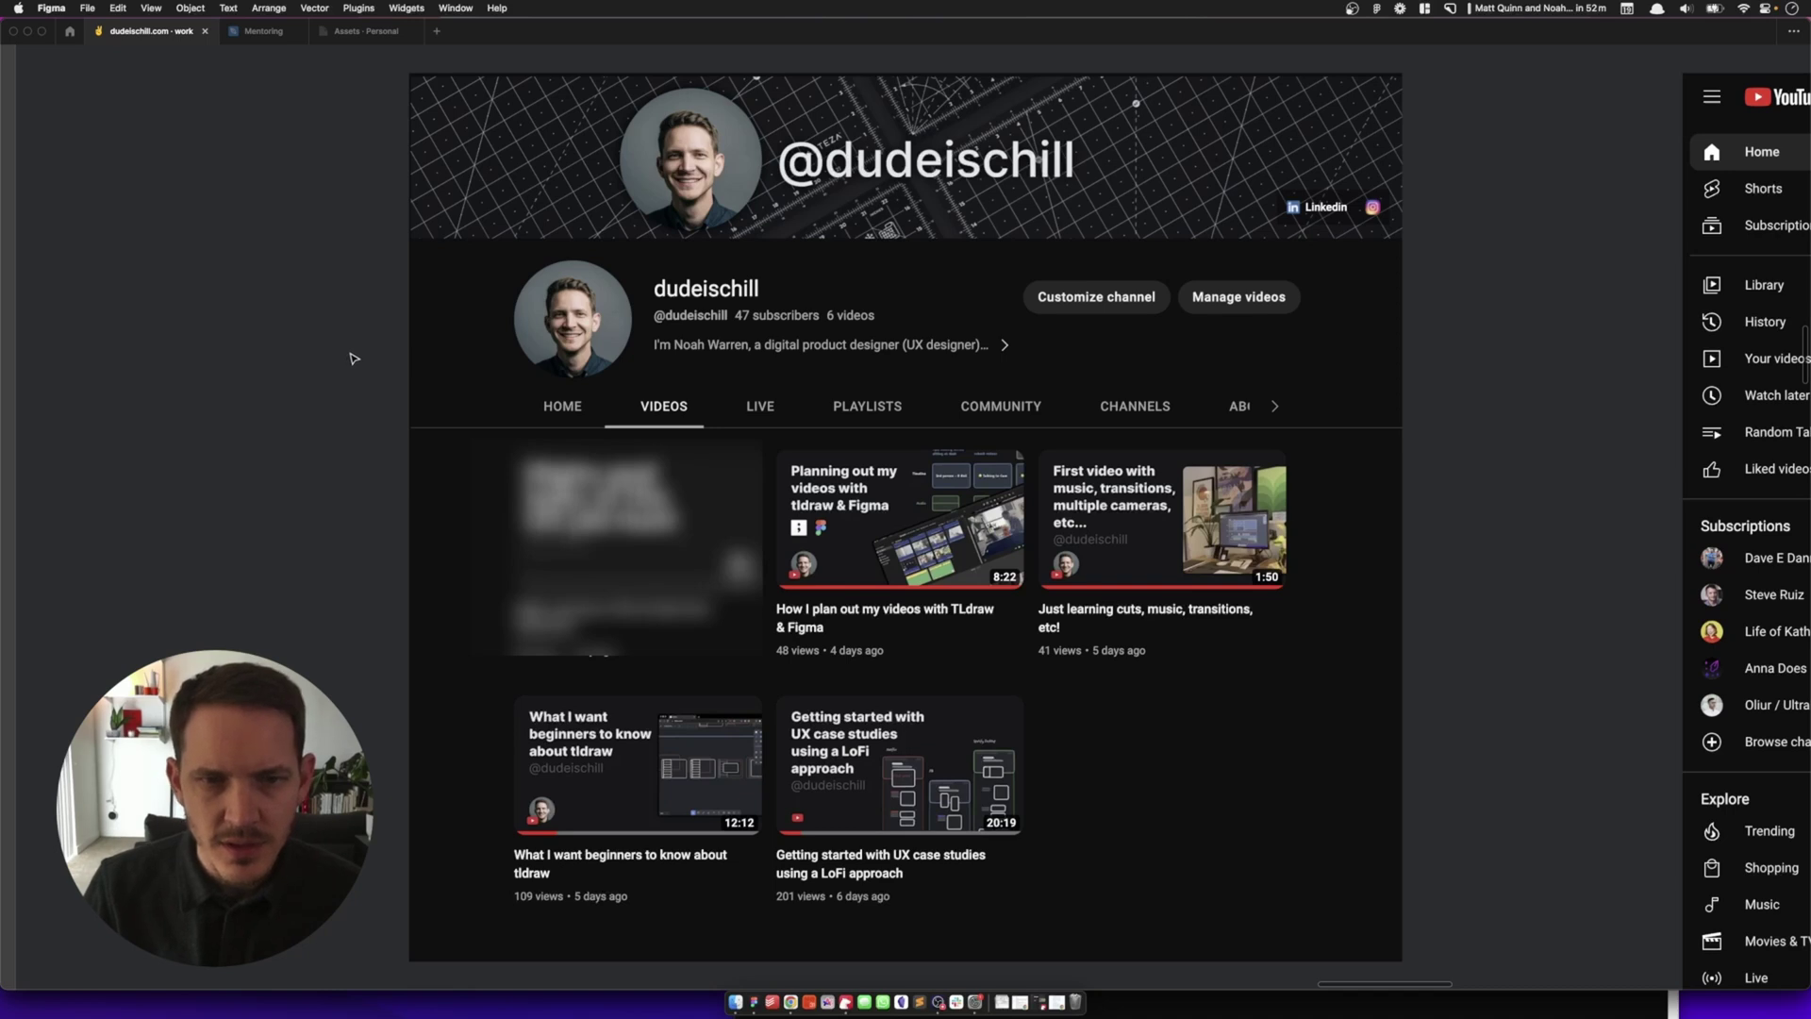
# Paste the "Planning out my videos with tldraw & Figma" card into the YouTube home feed mockup, fitting it over the "Smooth Zoom Effect" video.
pyautogui.scroll(-1, 350, 358)
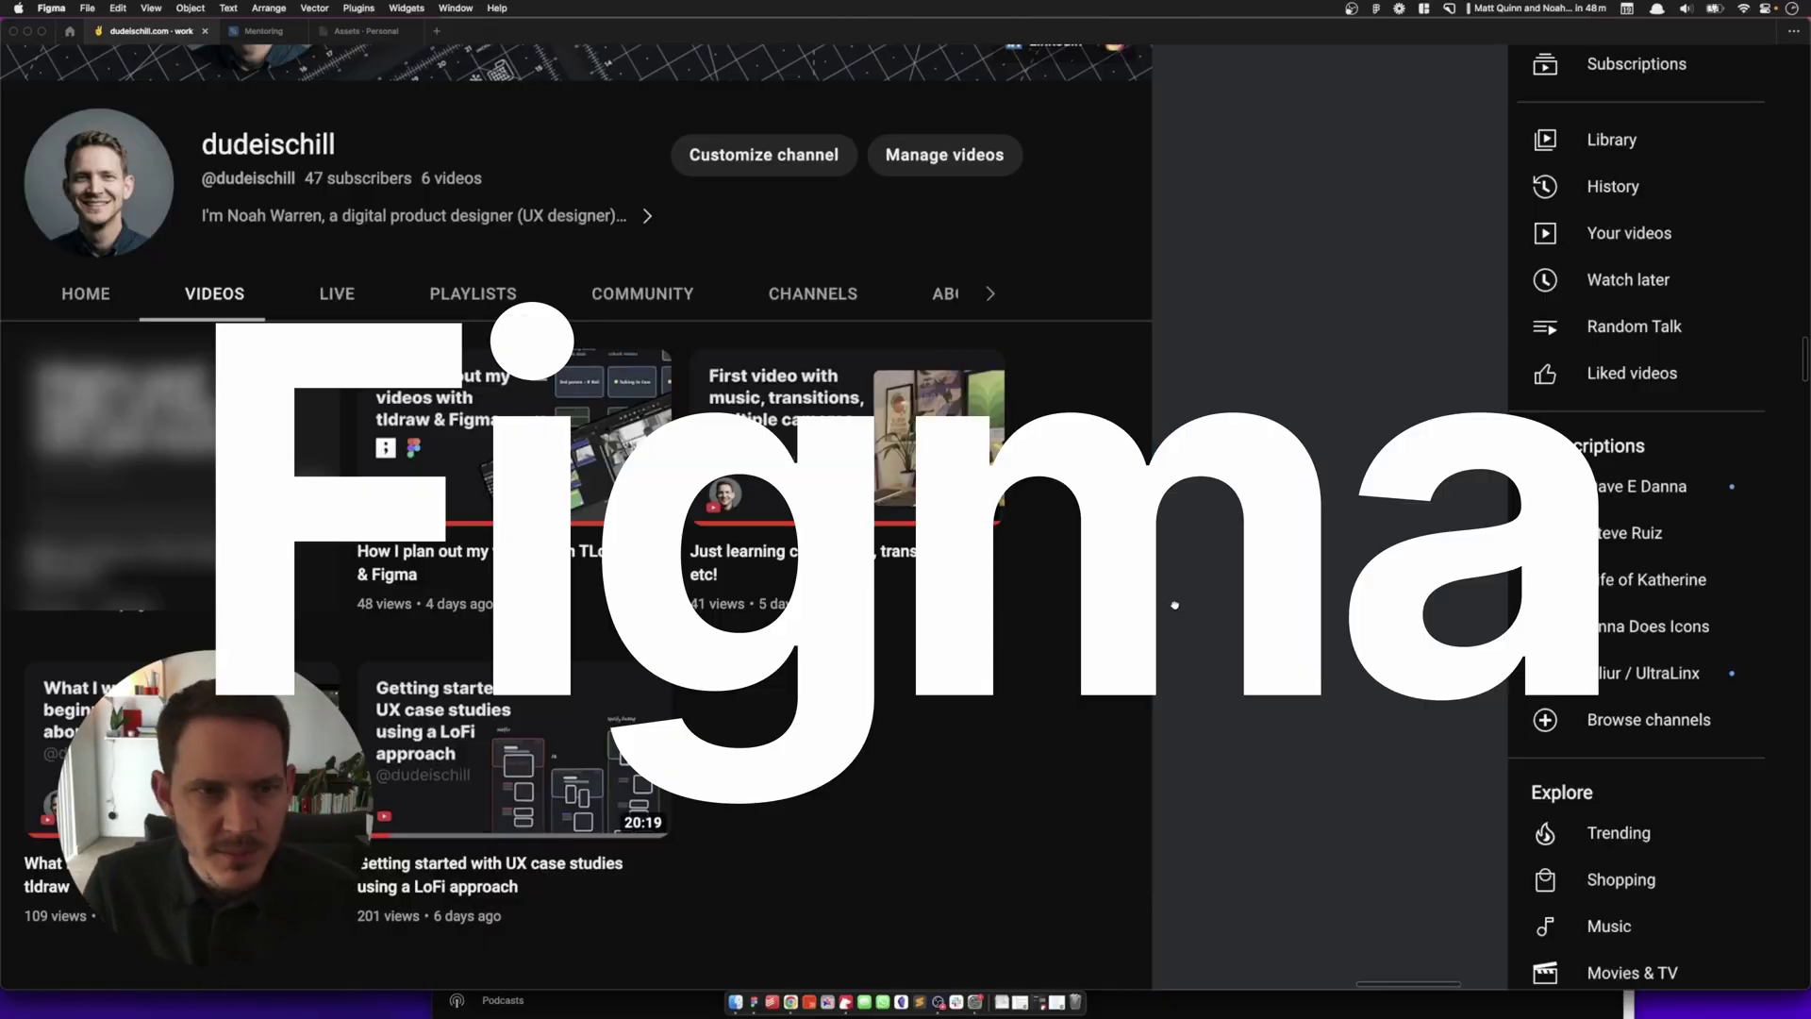
pyautogui.moveTo(1174, 605); pyautogui.dragTo(174, 455)
pyautogui.scroll(-5, 174, 455)
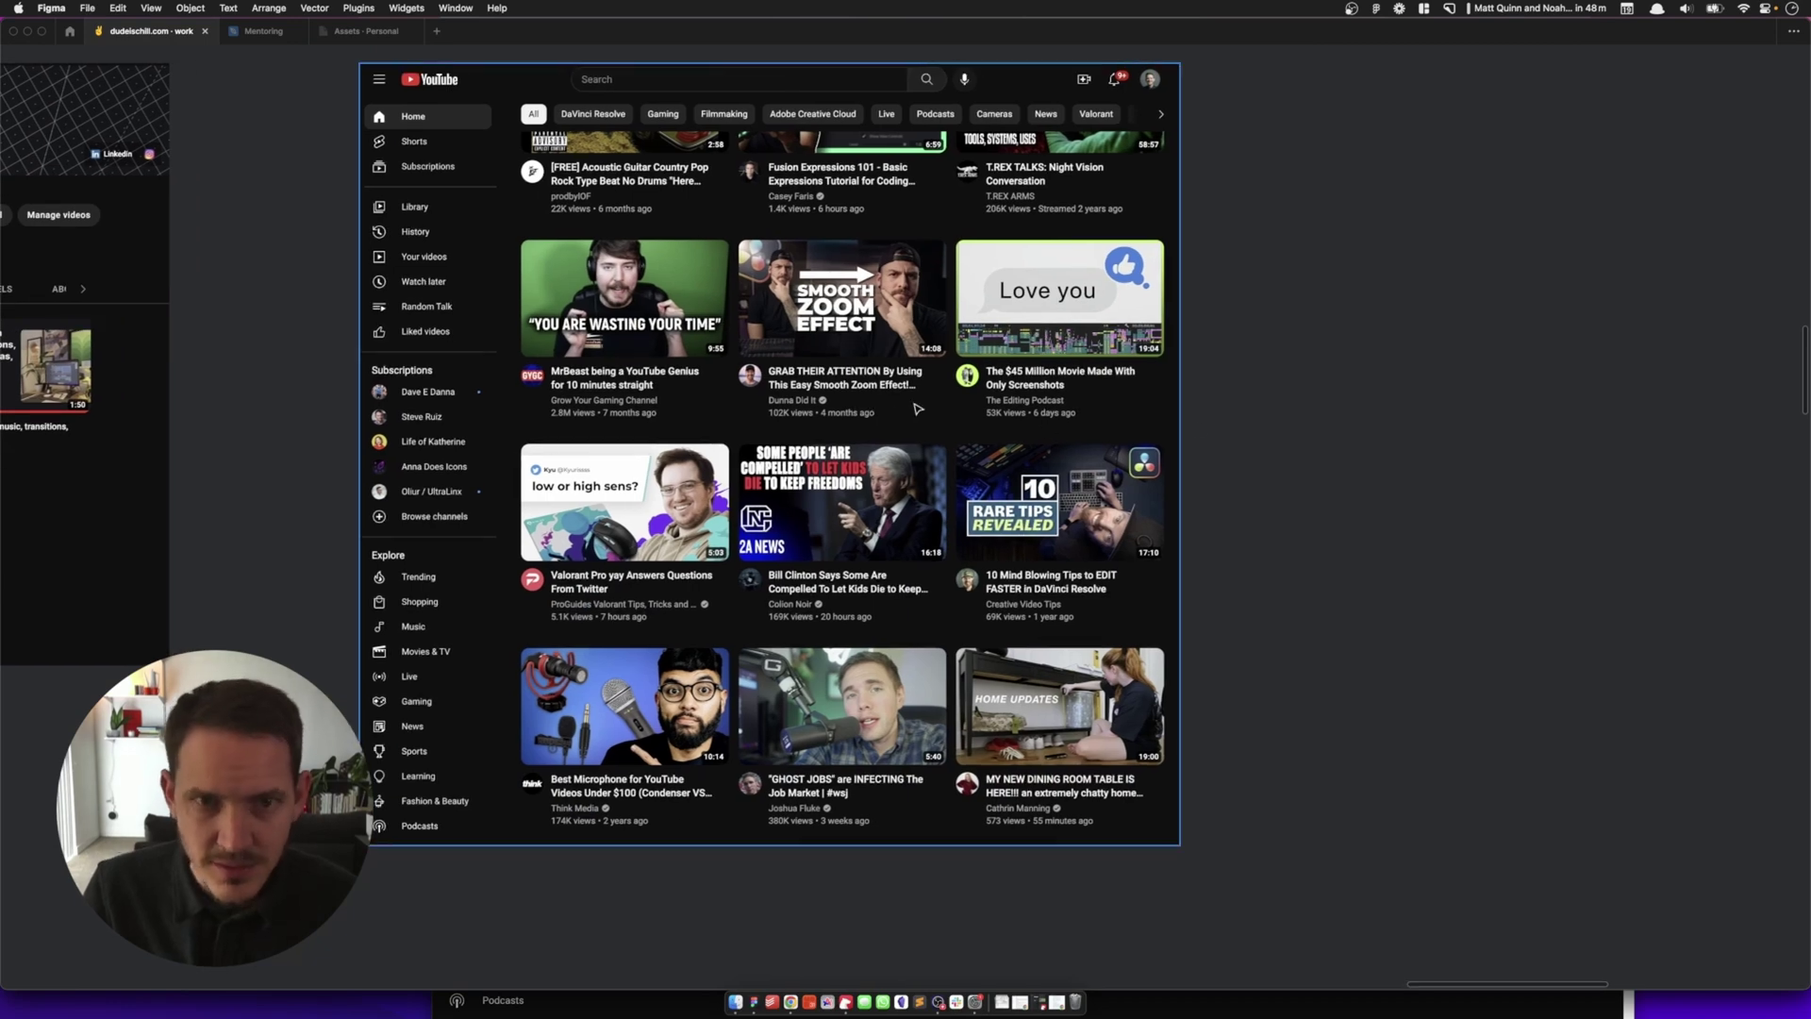
pyautogui.click(918, 408)
pyautogui.hotkey('shift', '2')
pyautogui.press('super+v')
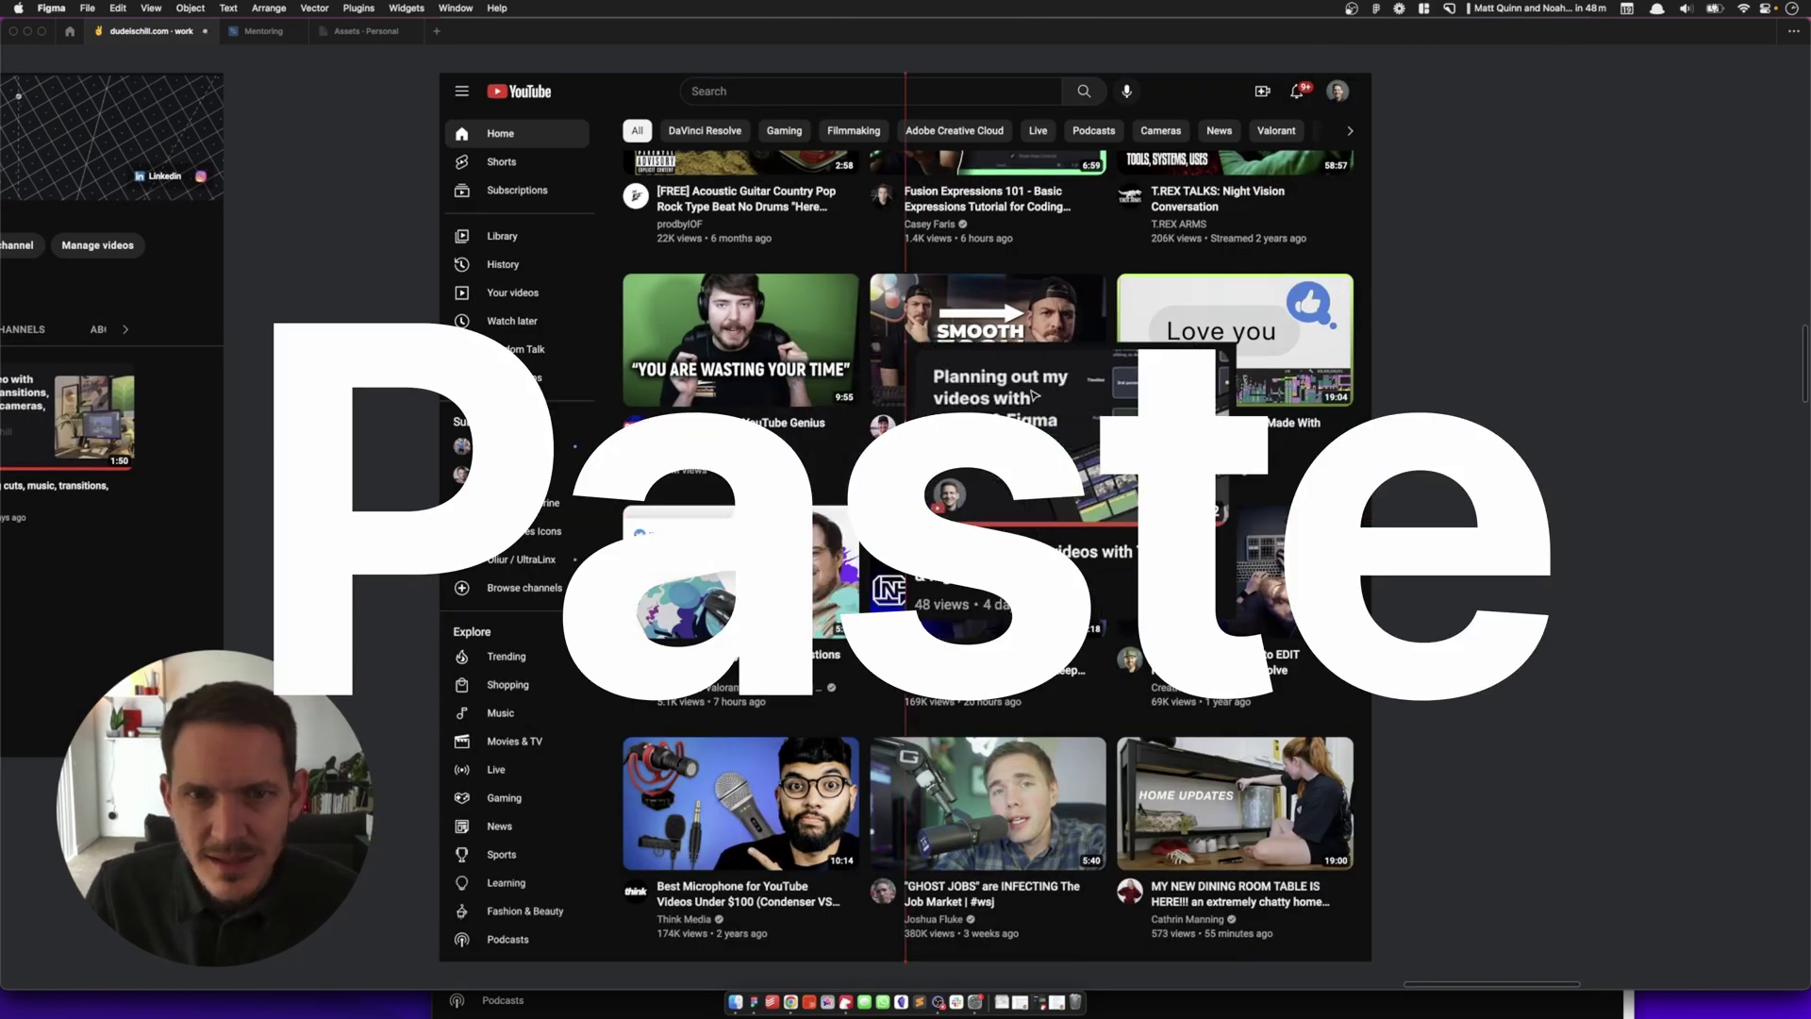
pyautogui.press('8')
pyautogui.moveTo(978, 323); pyautogui.dragTo(1002, 348)
pyautogui.moveTo(1183, 524); pyautogui.dragTo(1111, 477)
pyautogui.hscroll(2, 1178, 424)
pyautogui.click(1418, 392)
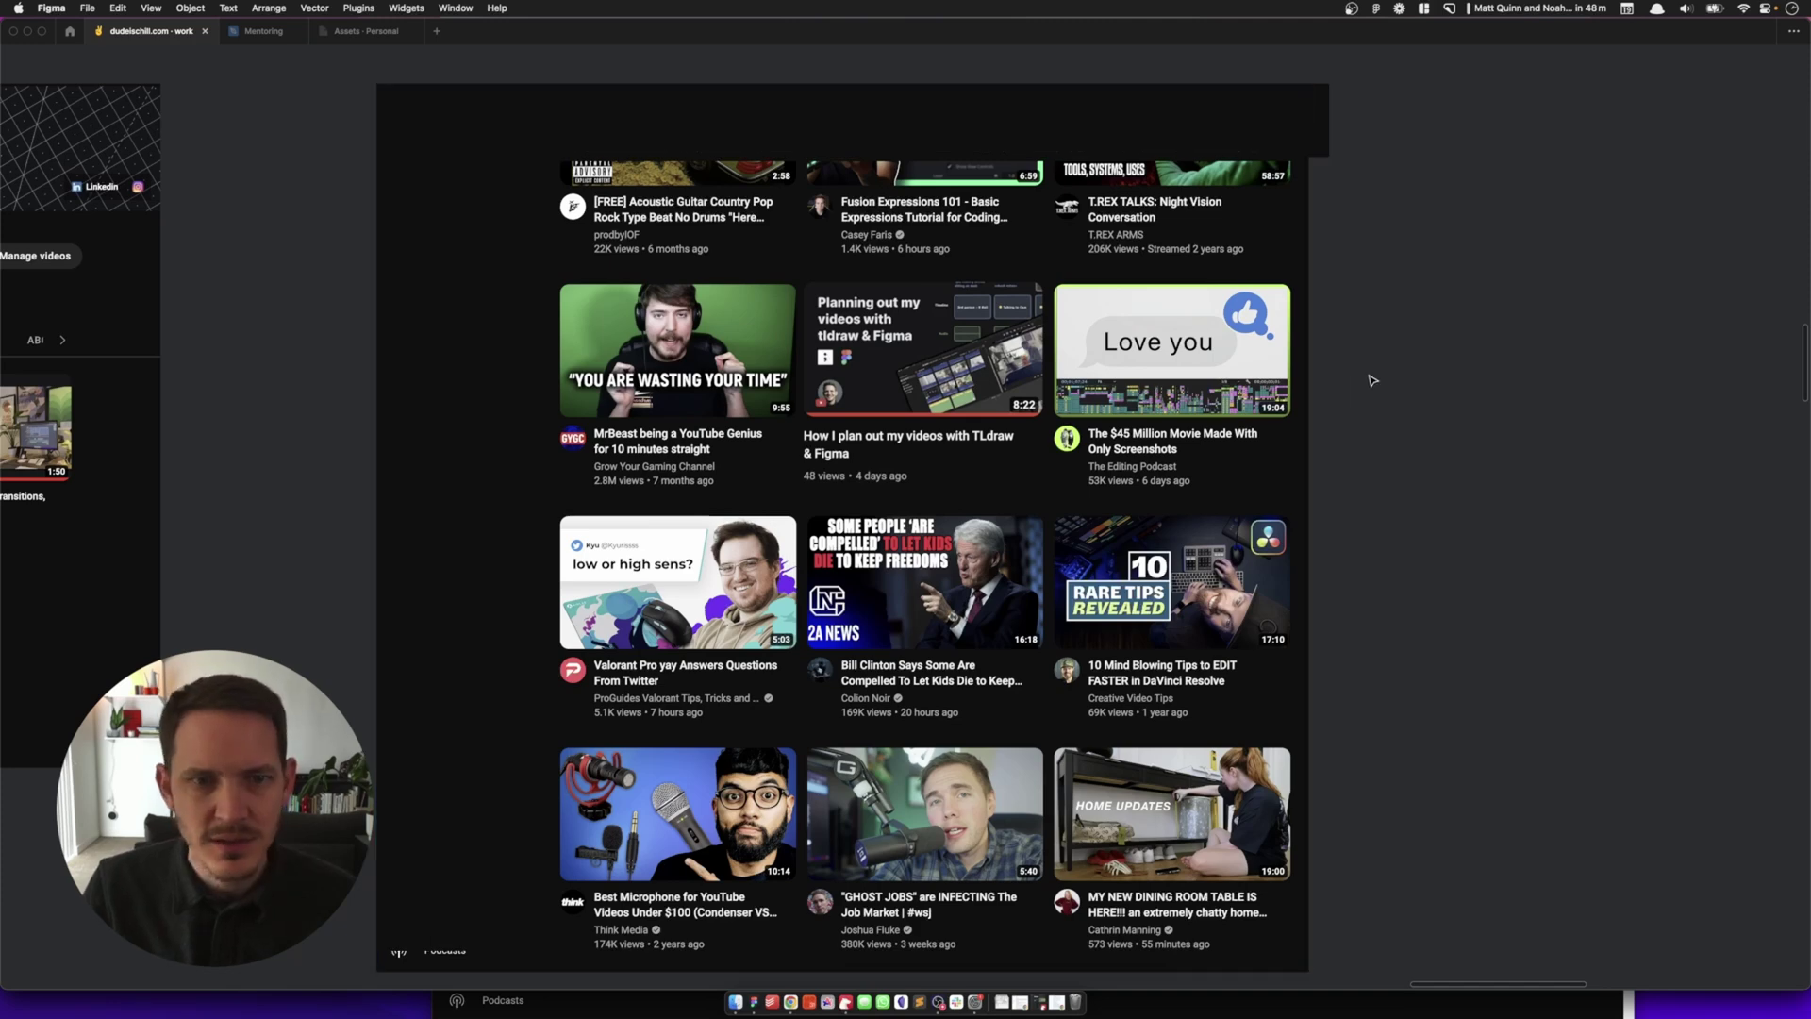
# Stretch the contrast-check overlay so it covers the whole grid of videos in the home feed mockup.
pyautogui.hotkey('shift', '1')
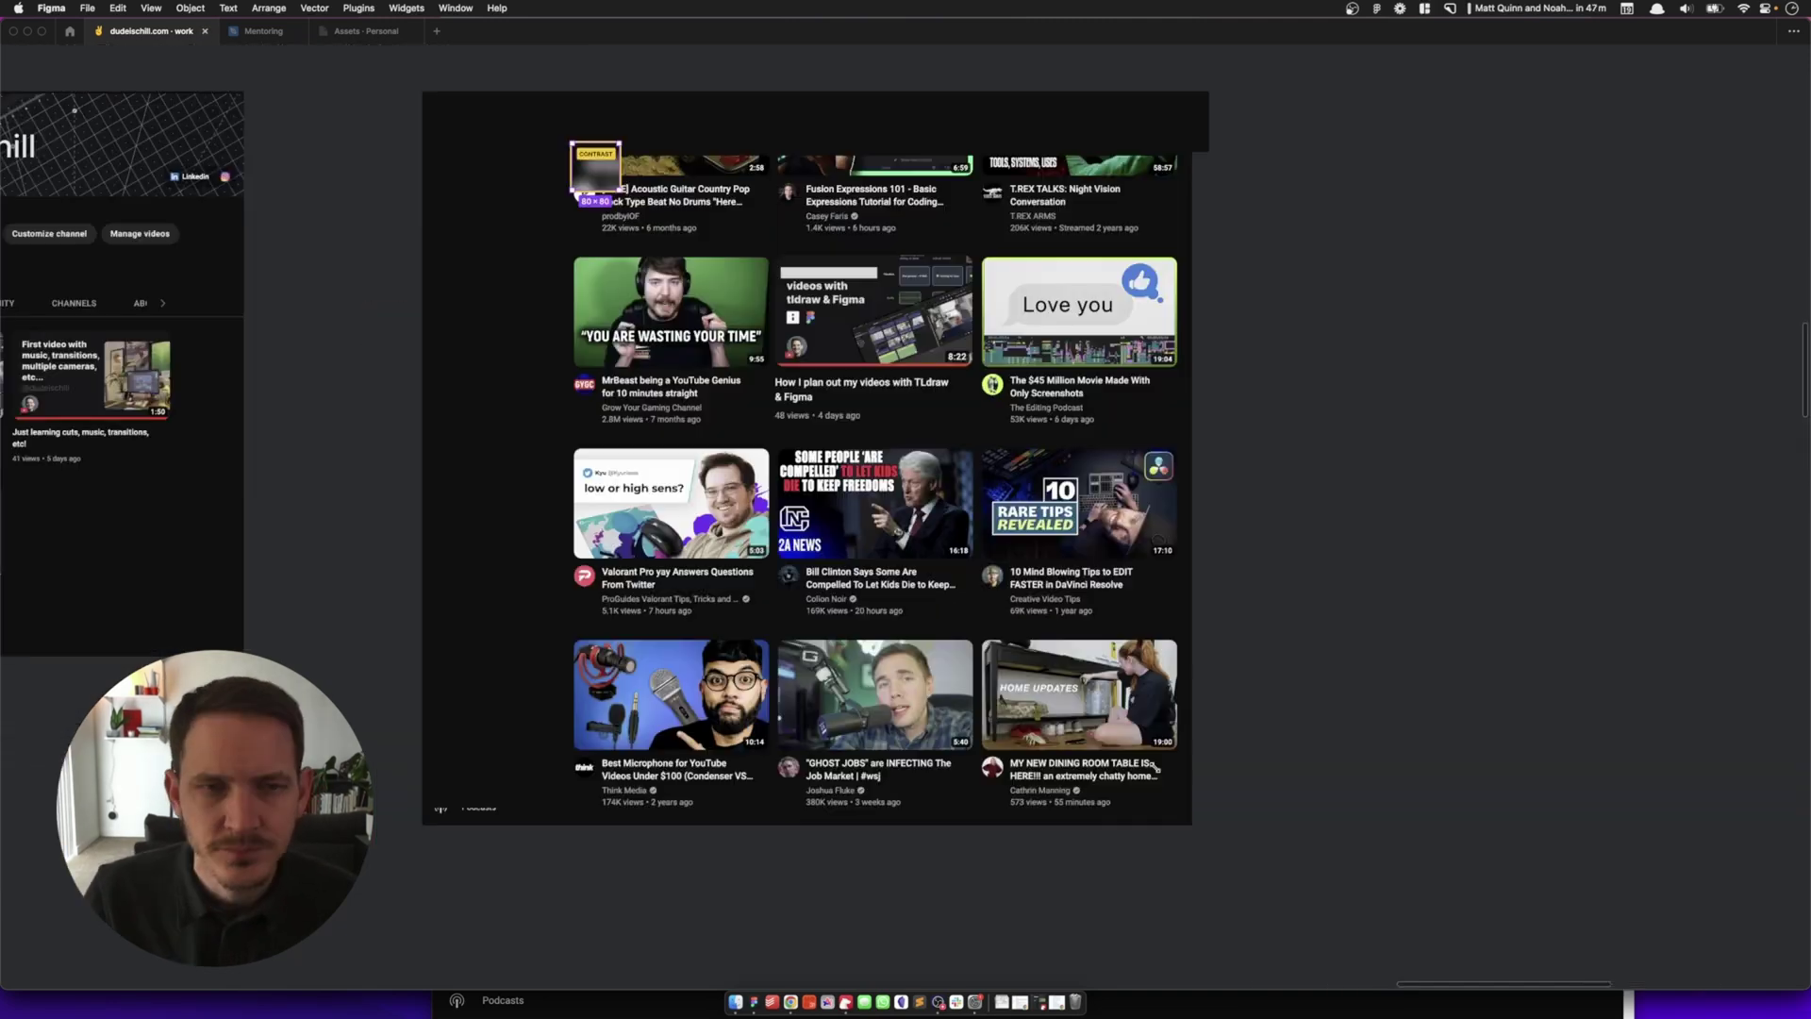
pyautogui.moveTo(620, 191); pyautogui.dragTo(1155, 765)
pyautogui.scroll(3, 1179, 691)
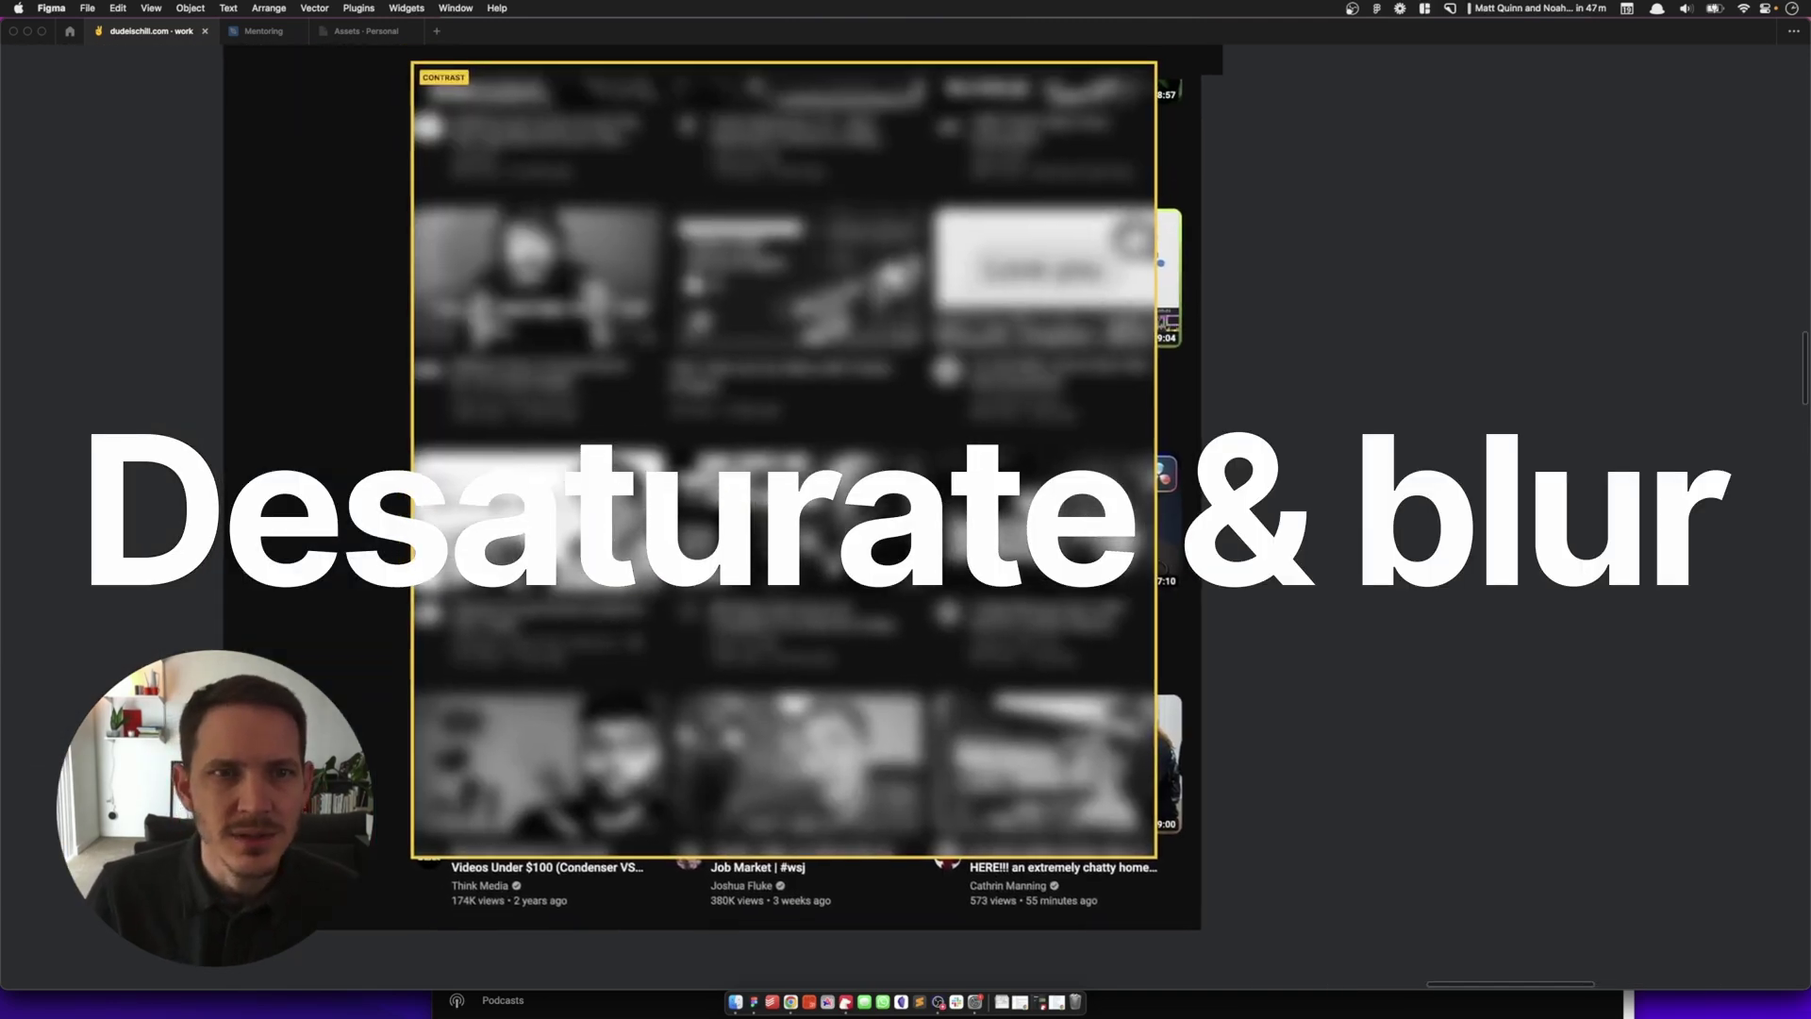
pyautogui.moveTo(1155, 862); pyautogui.dragTo(1204, 934)
pyautogui.click(1288, 513)
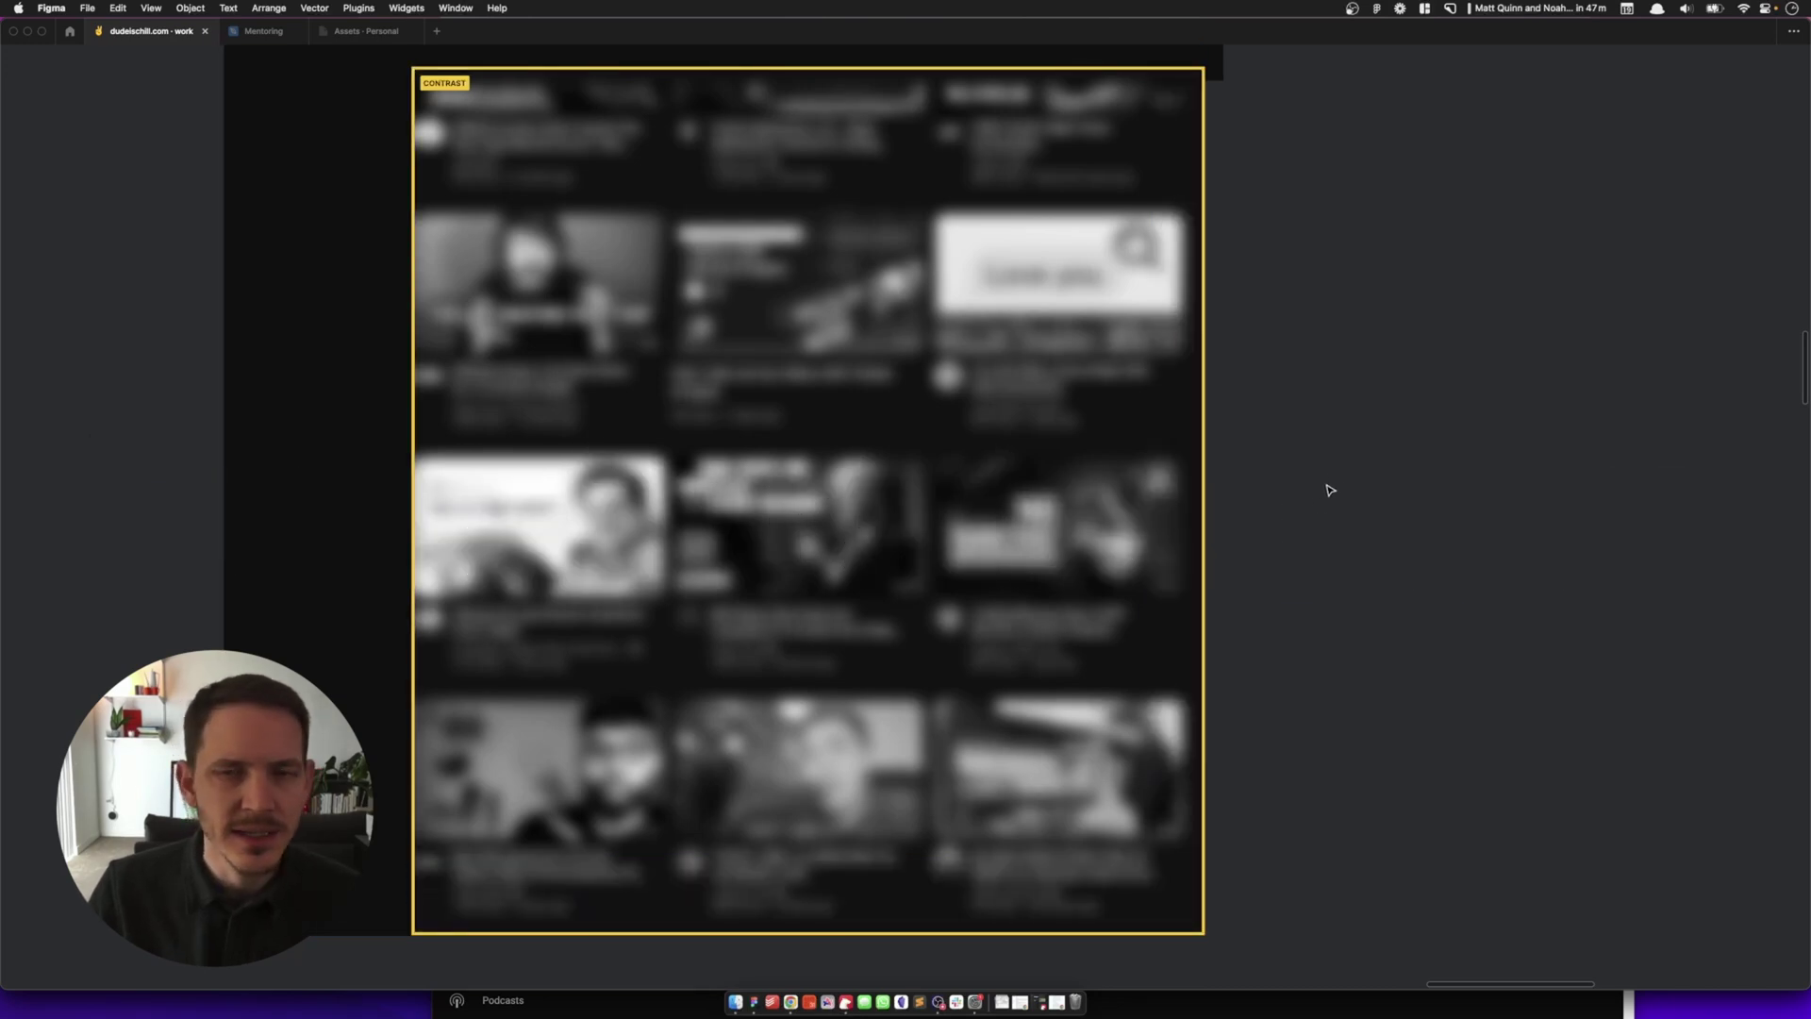
pyautogui.hscroll(-2, 1246, 259)
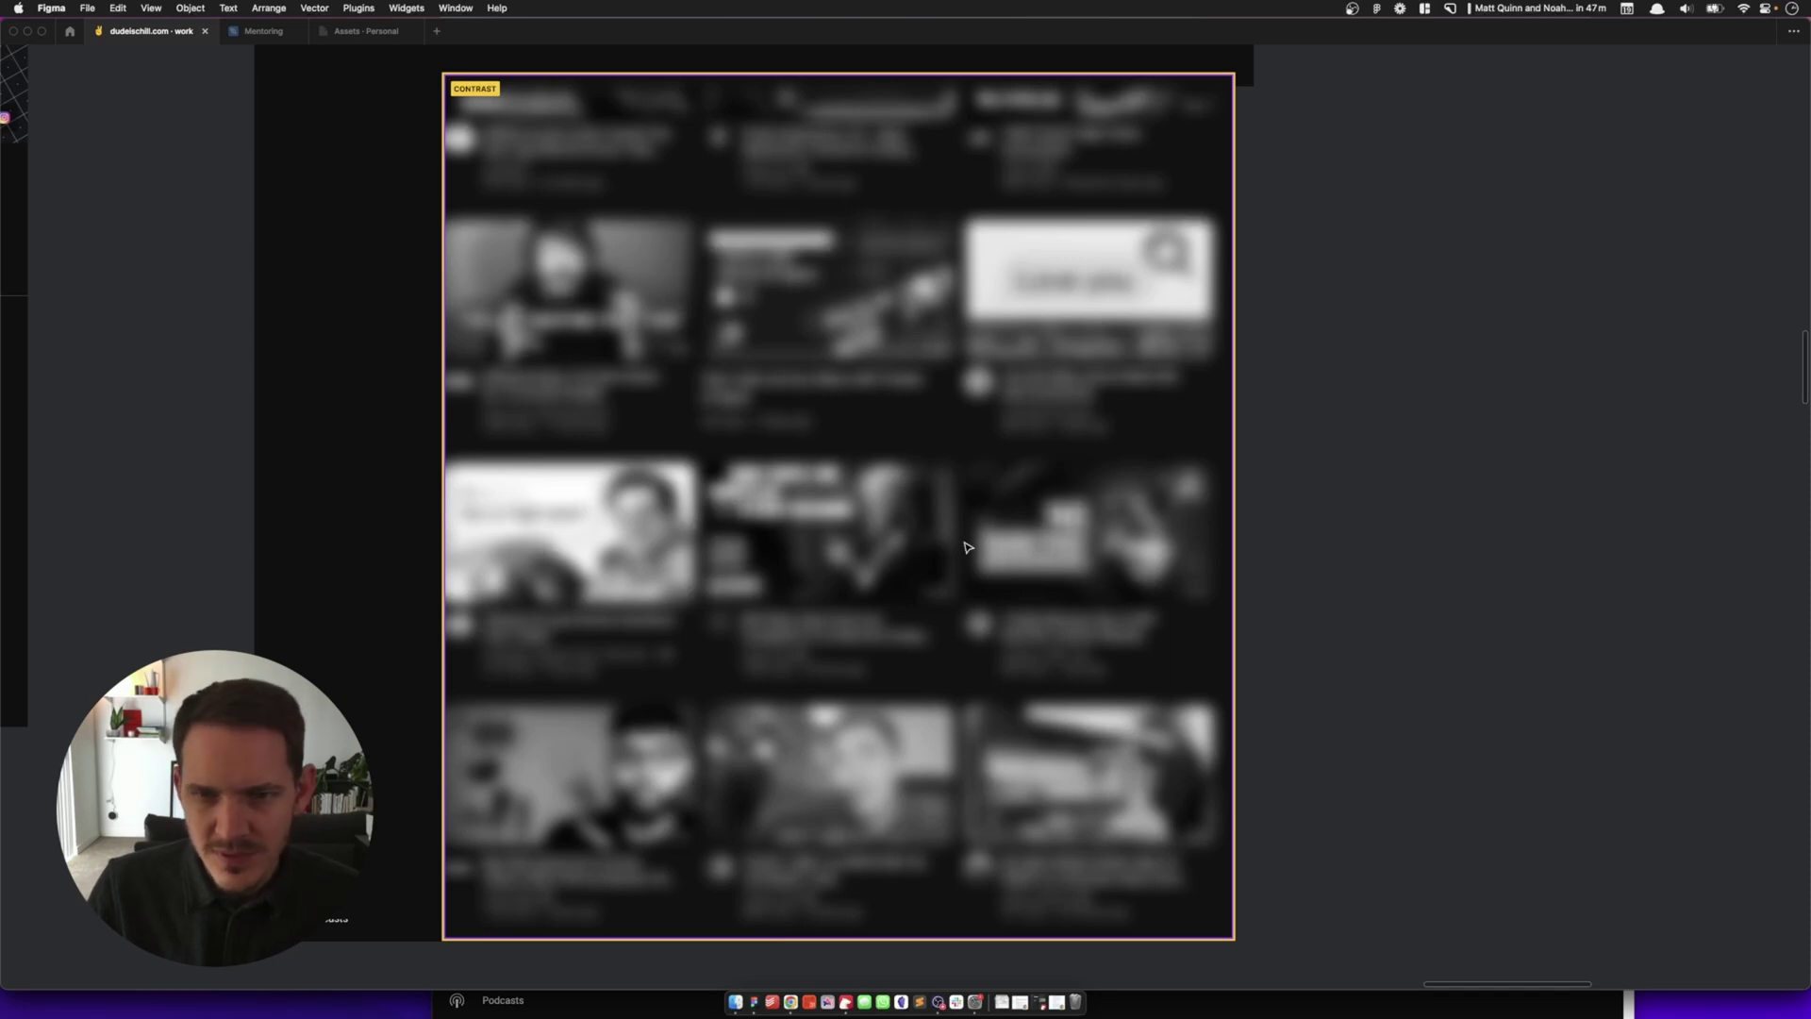
pyautogui.click(942, 201)
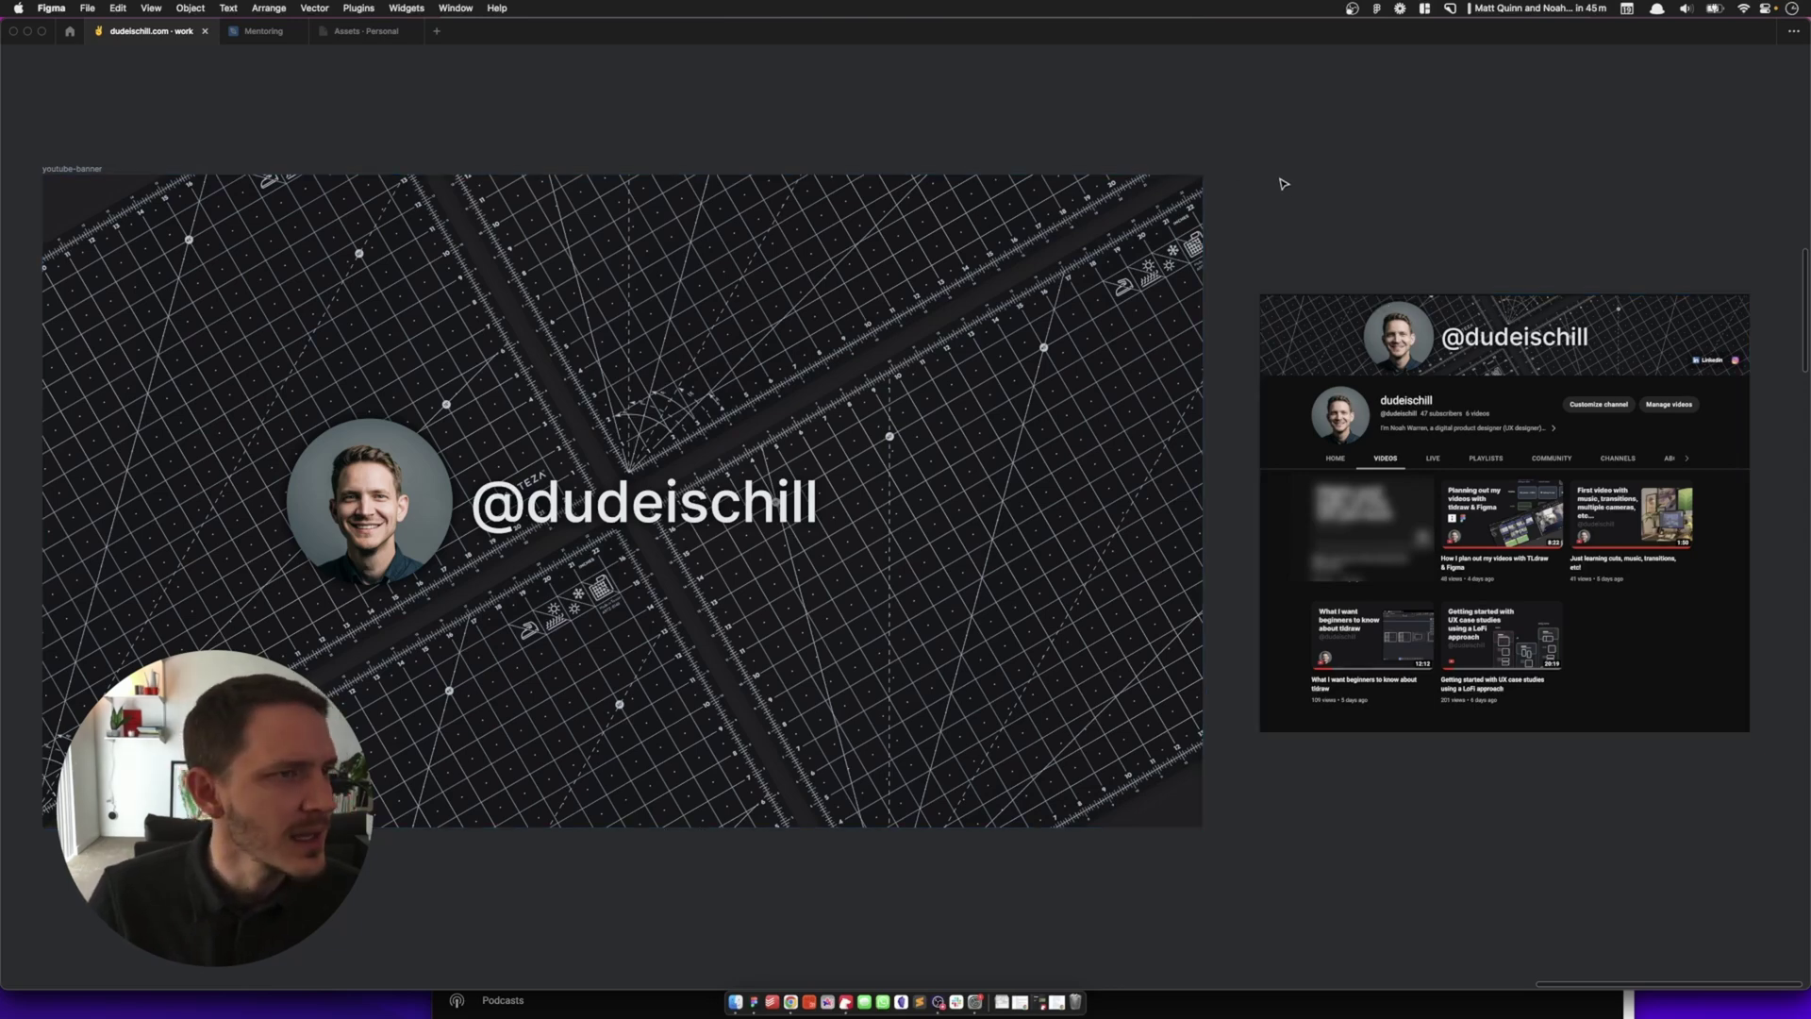
# Move the row of grey heading swatches to just above the youtube-banner frame.
pyautogui.click(726, 139)
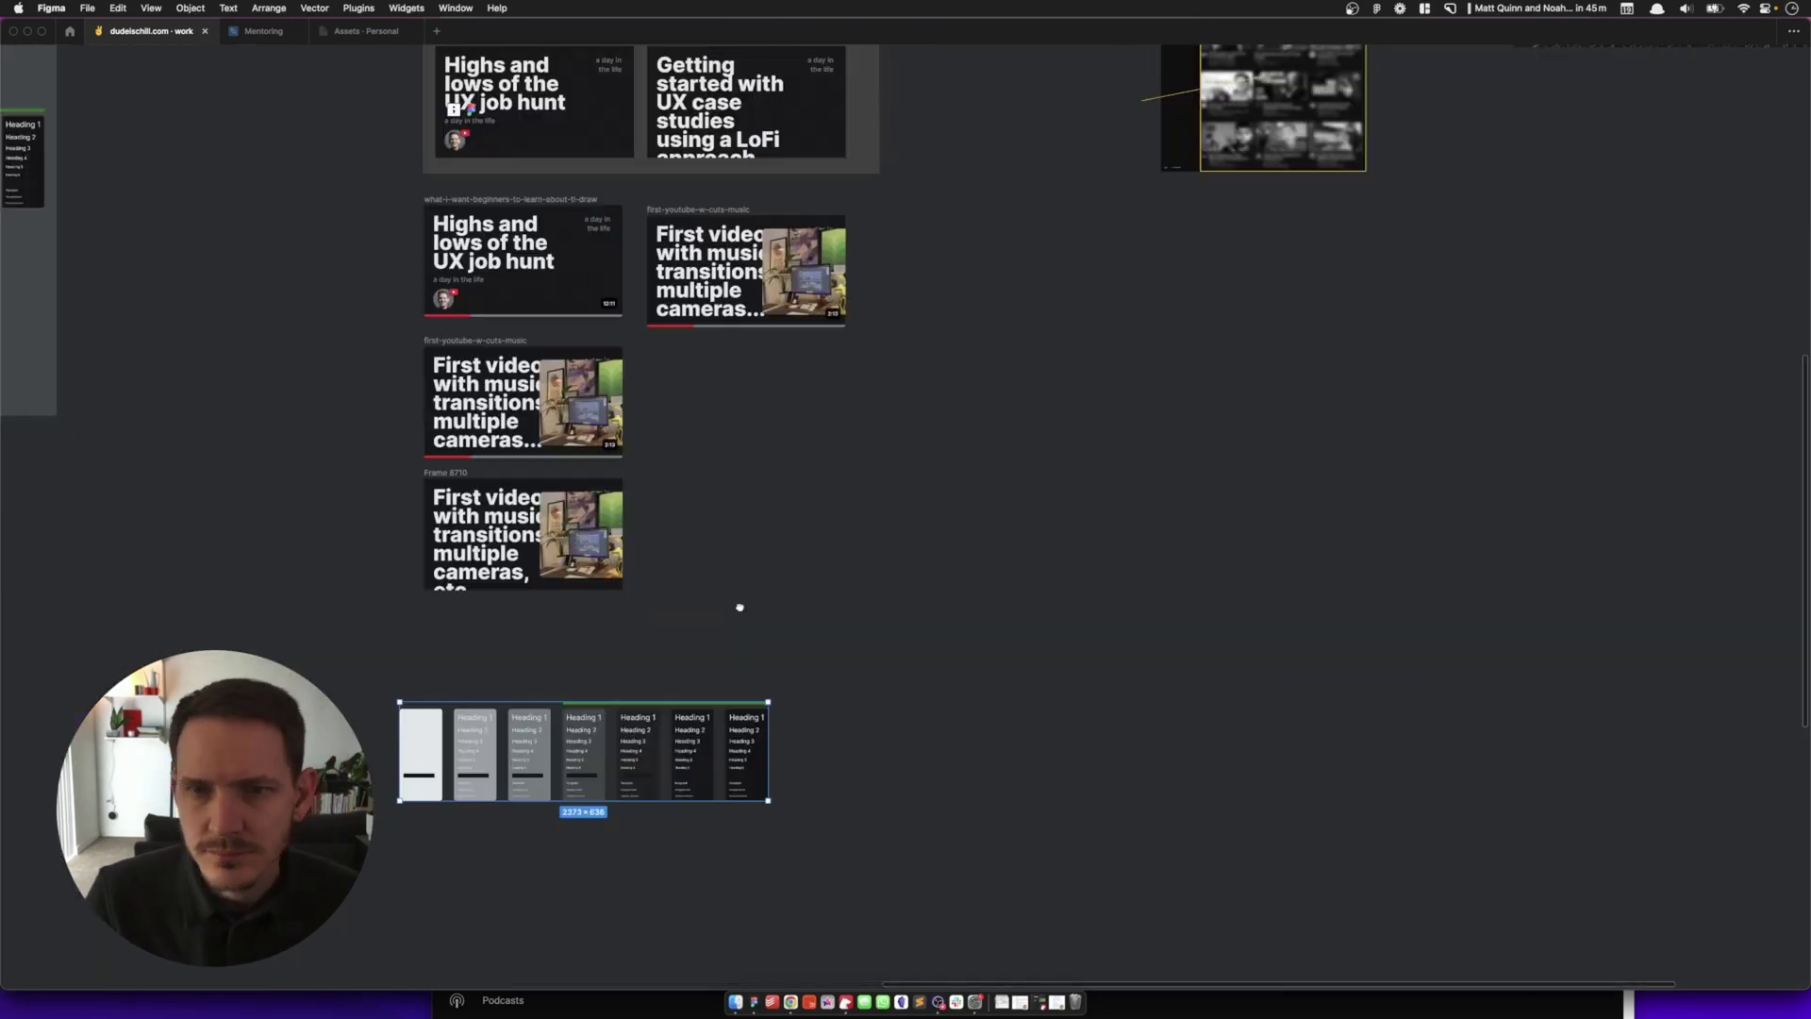
pyautogui.hscroll(3, 1018, 328)
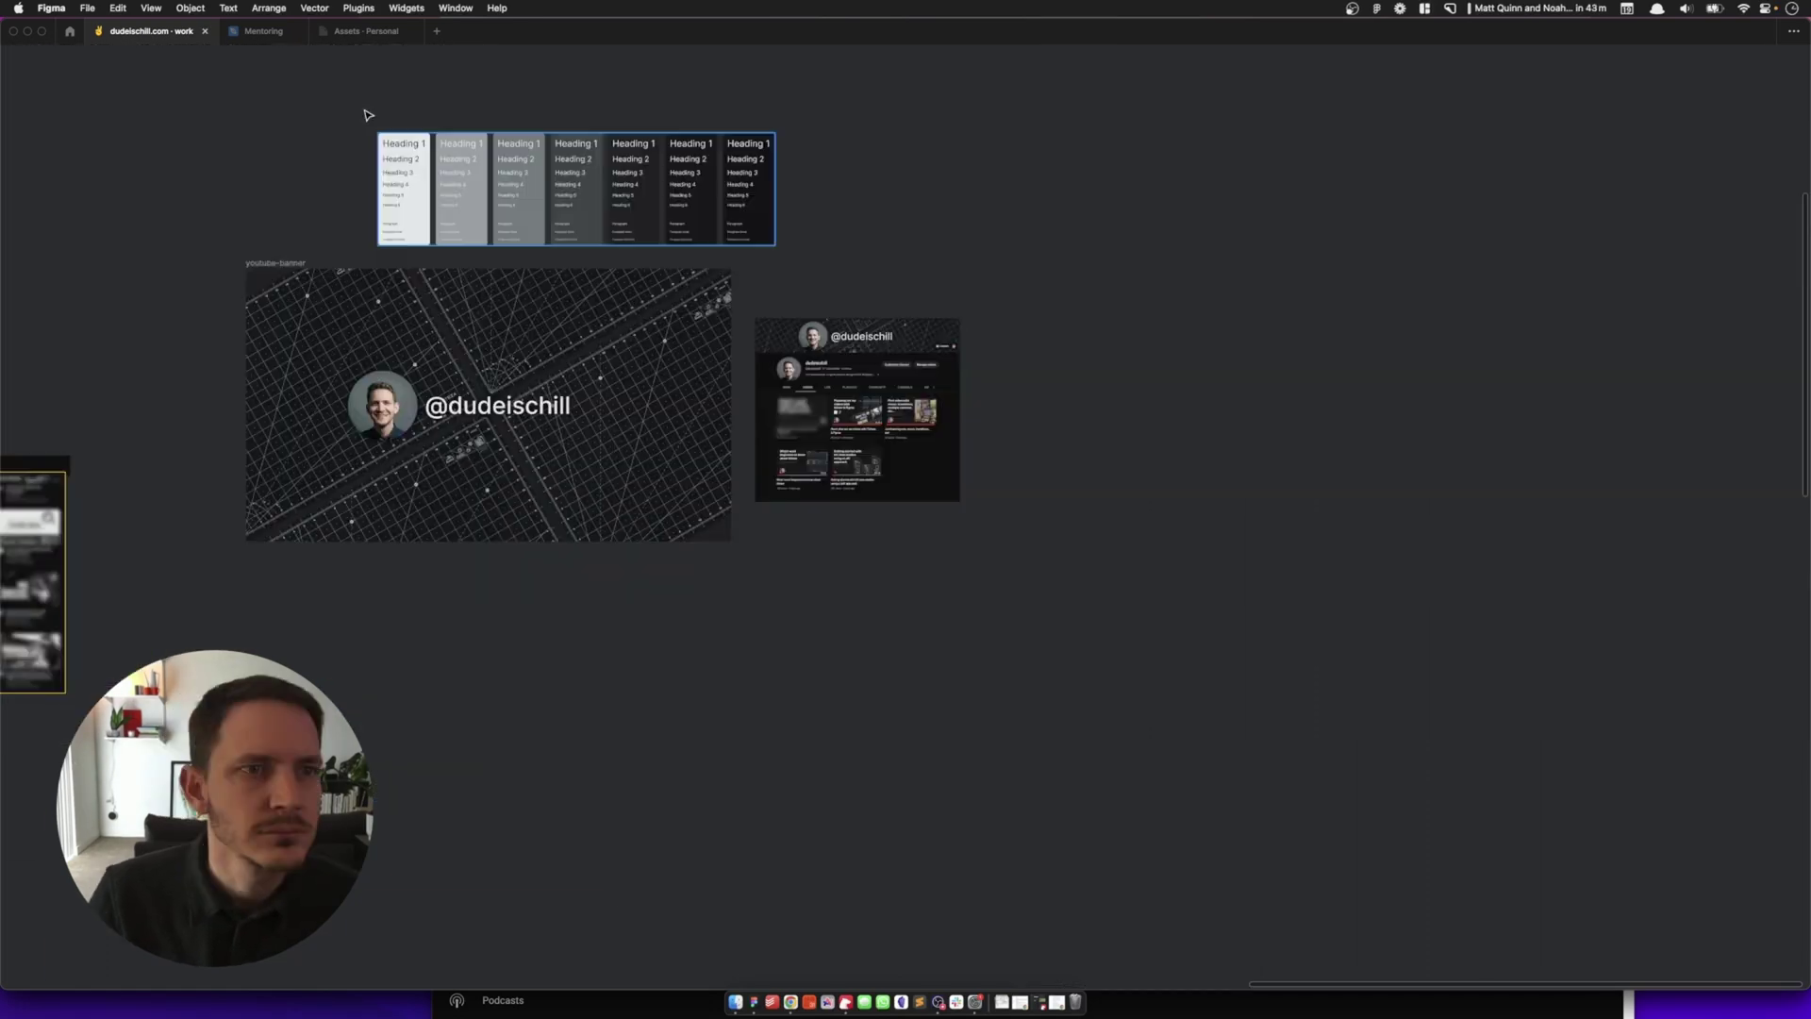
pyautogui.scroll(3, 368, 115)
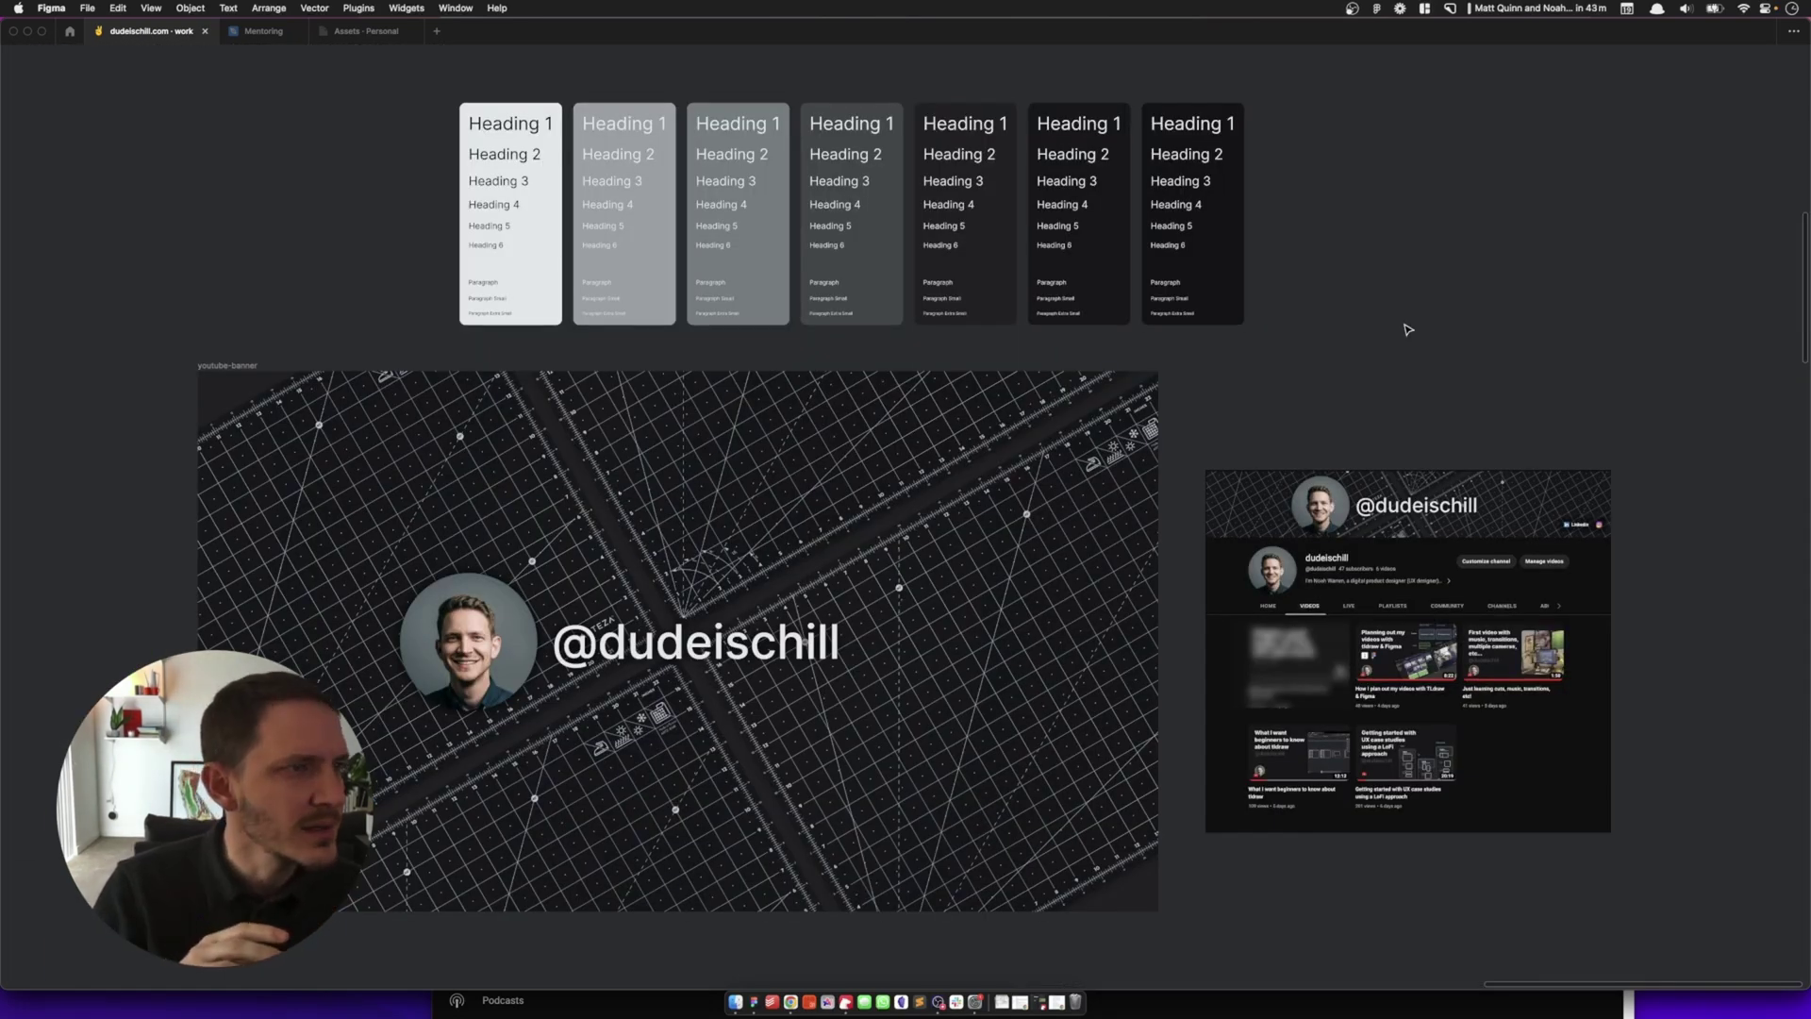
# Examine the heading and paragraph contrast on the grey swatches alongside the banner and the channel page mockup.
pyautogui.click(1379, 566)
pyautogui.hotkey('shift', '2')
pyautogui.scroll(-3, 753, 164)
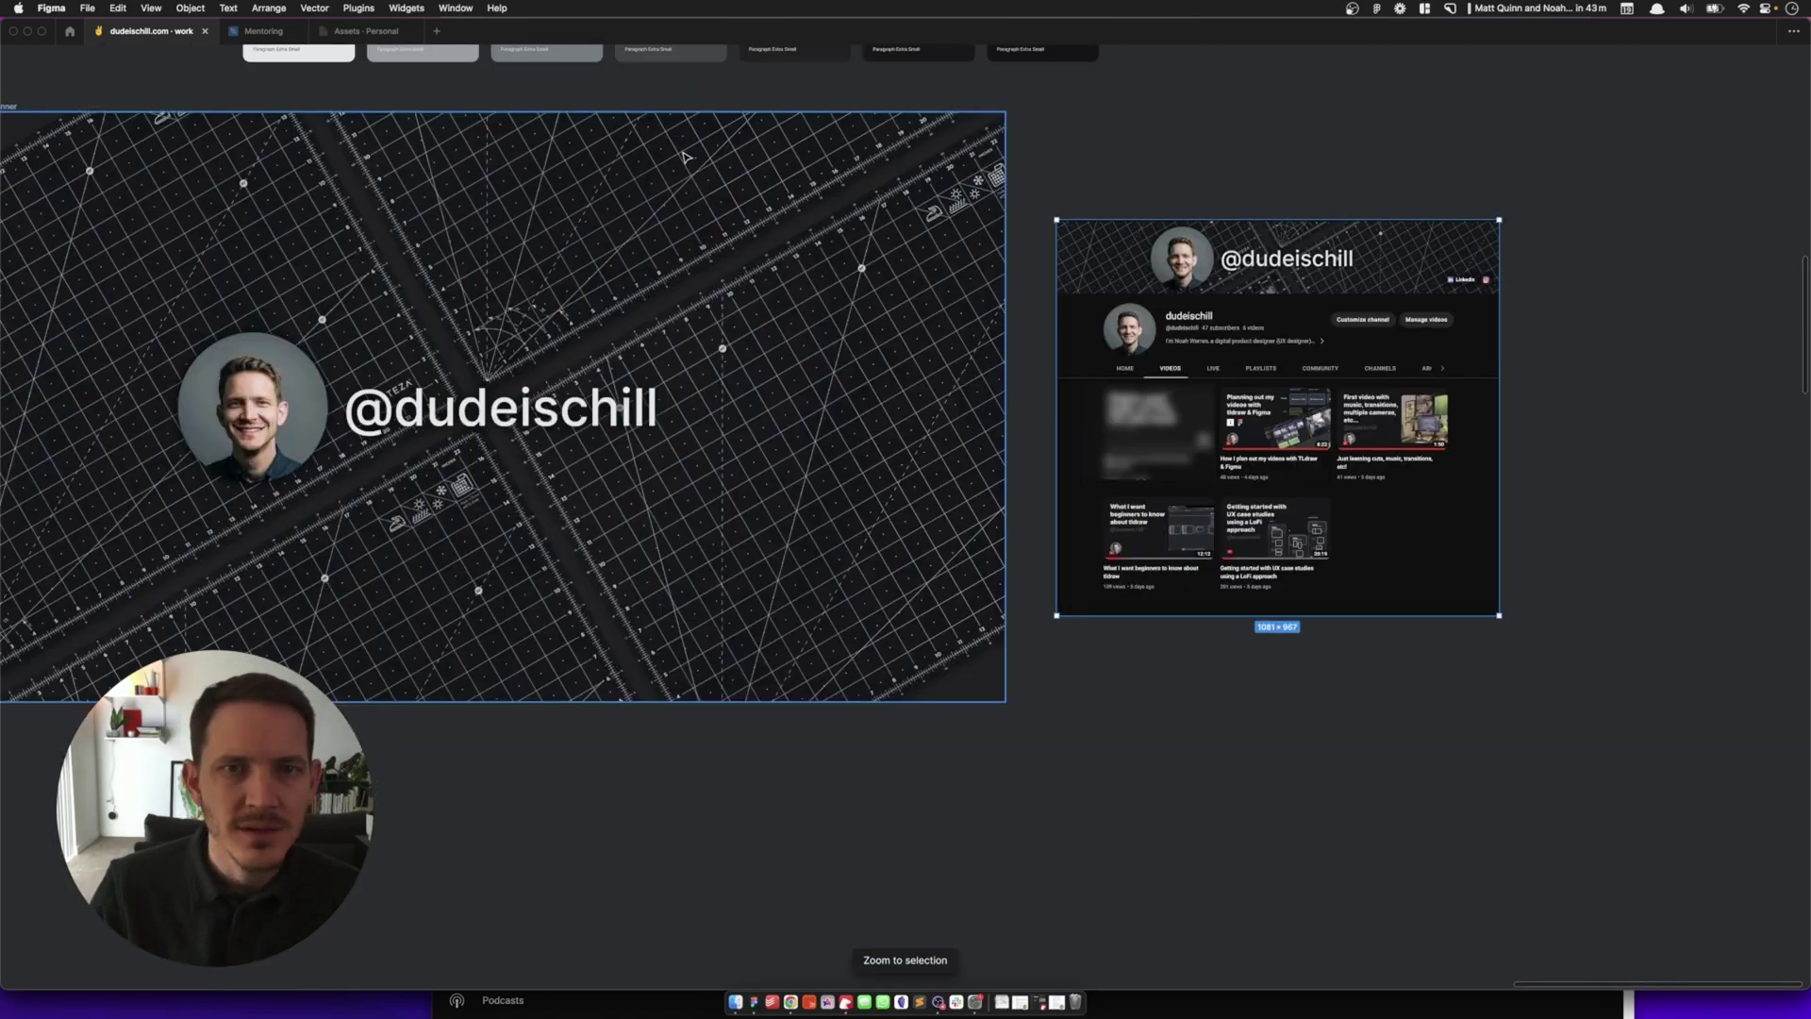
pyautogui.moveTo(553, 86); pyautogui.dragTo(720, 125)
pyautogui.click(261, 132)
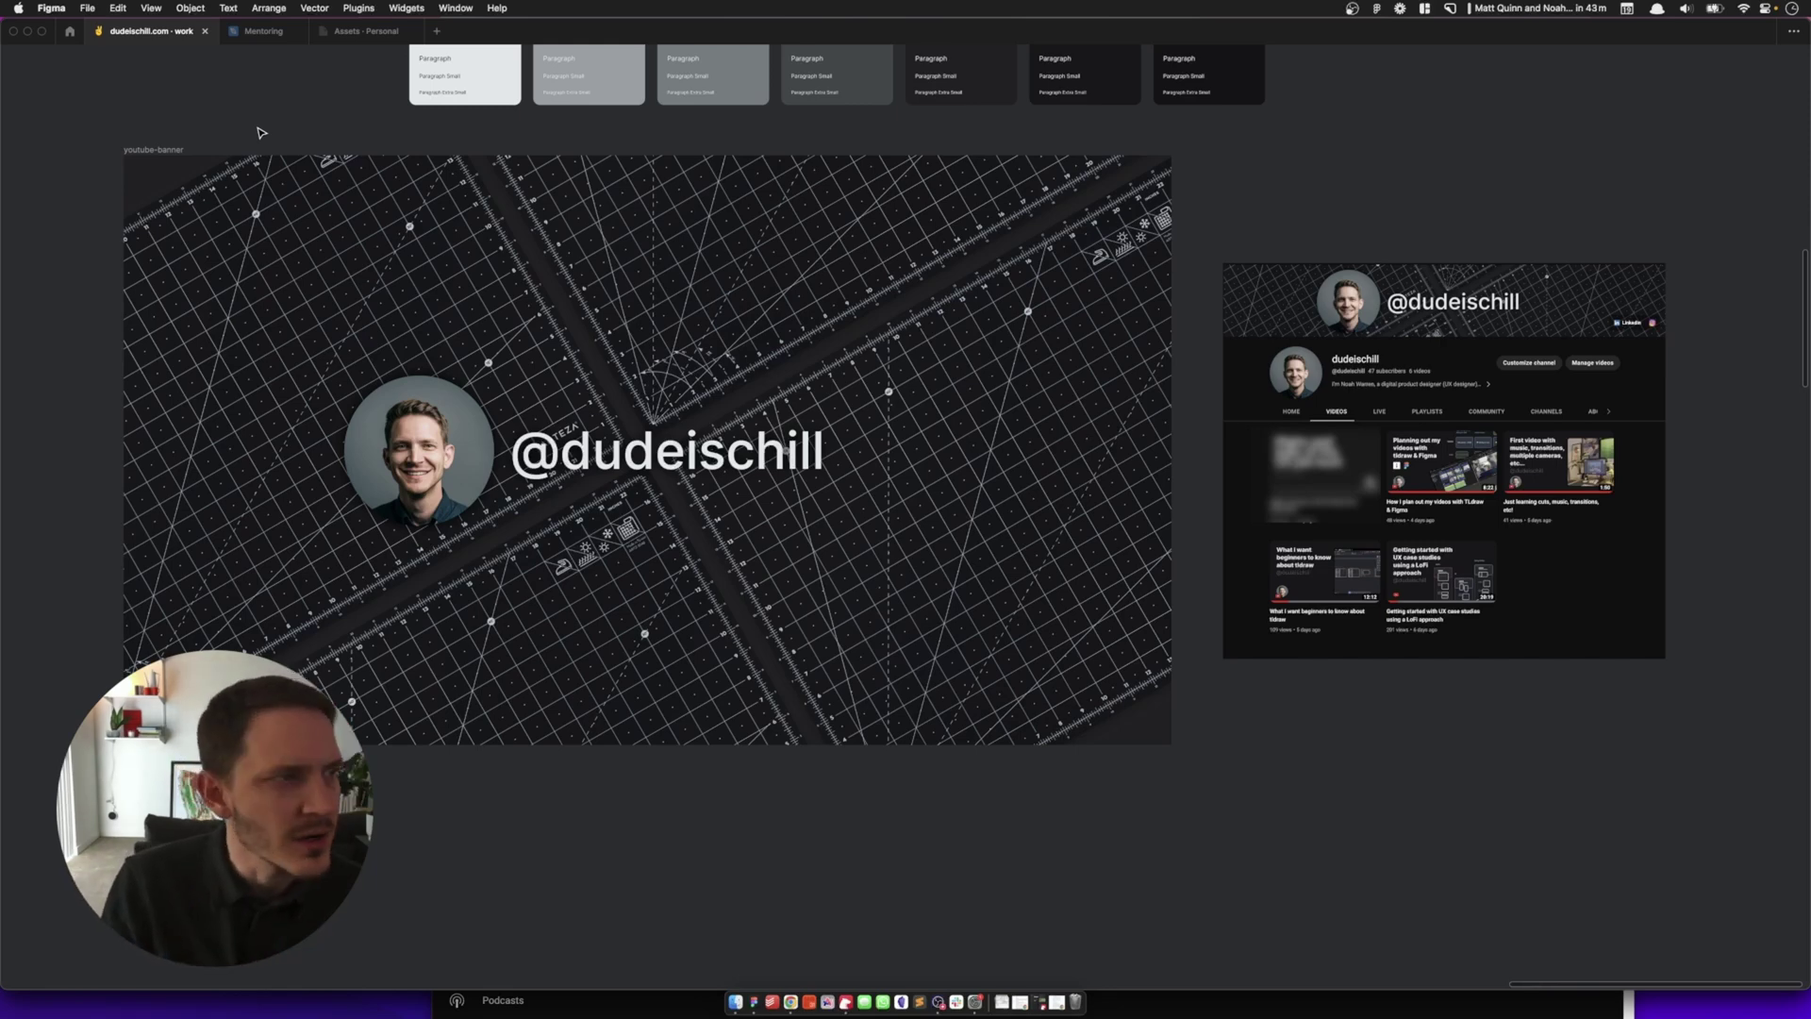
pyautogui.scroll(3, 728, 114)
pyautogui.scroll(5, 728, 108)
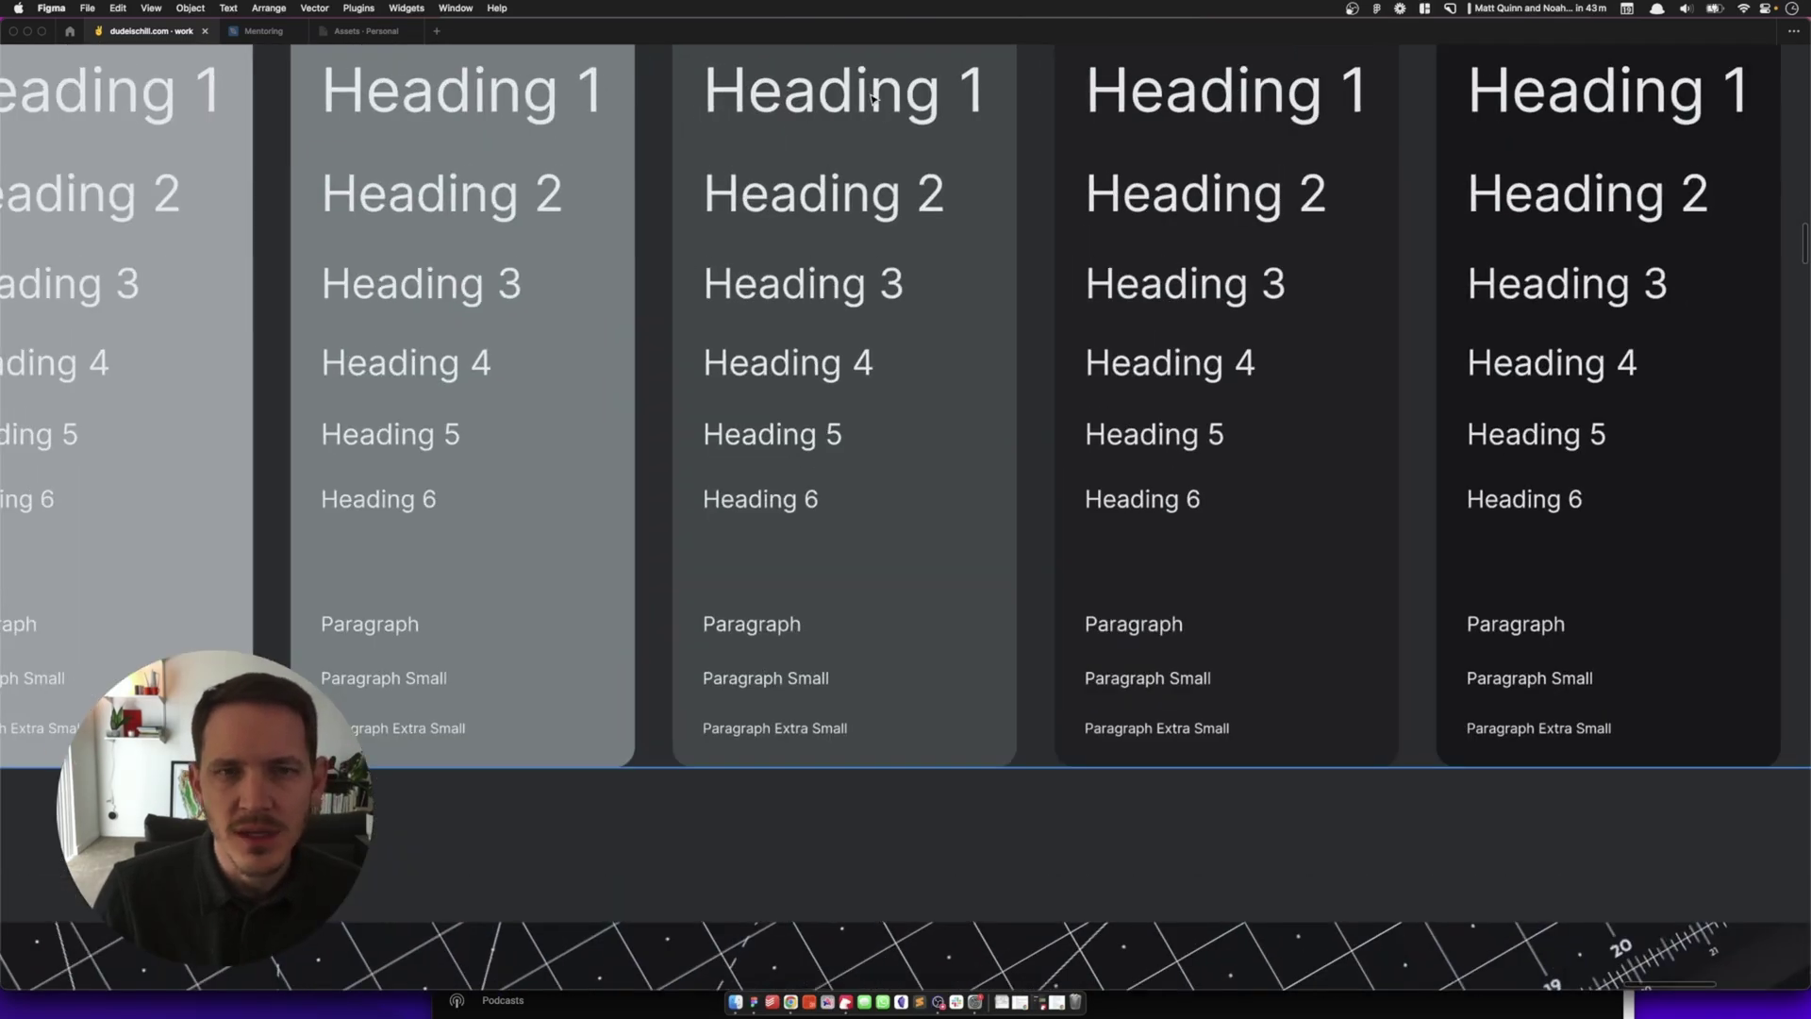
pyautogui.scroll(-5, 735, 102)
pyautogui.scroll(-3, 1024, 488)
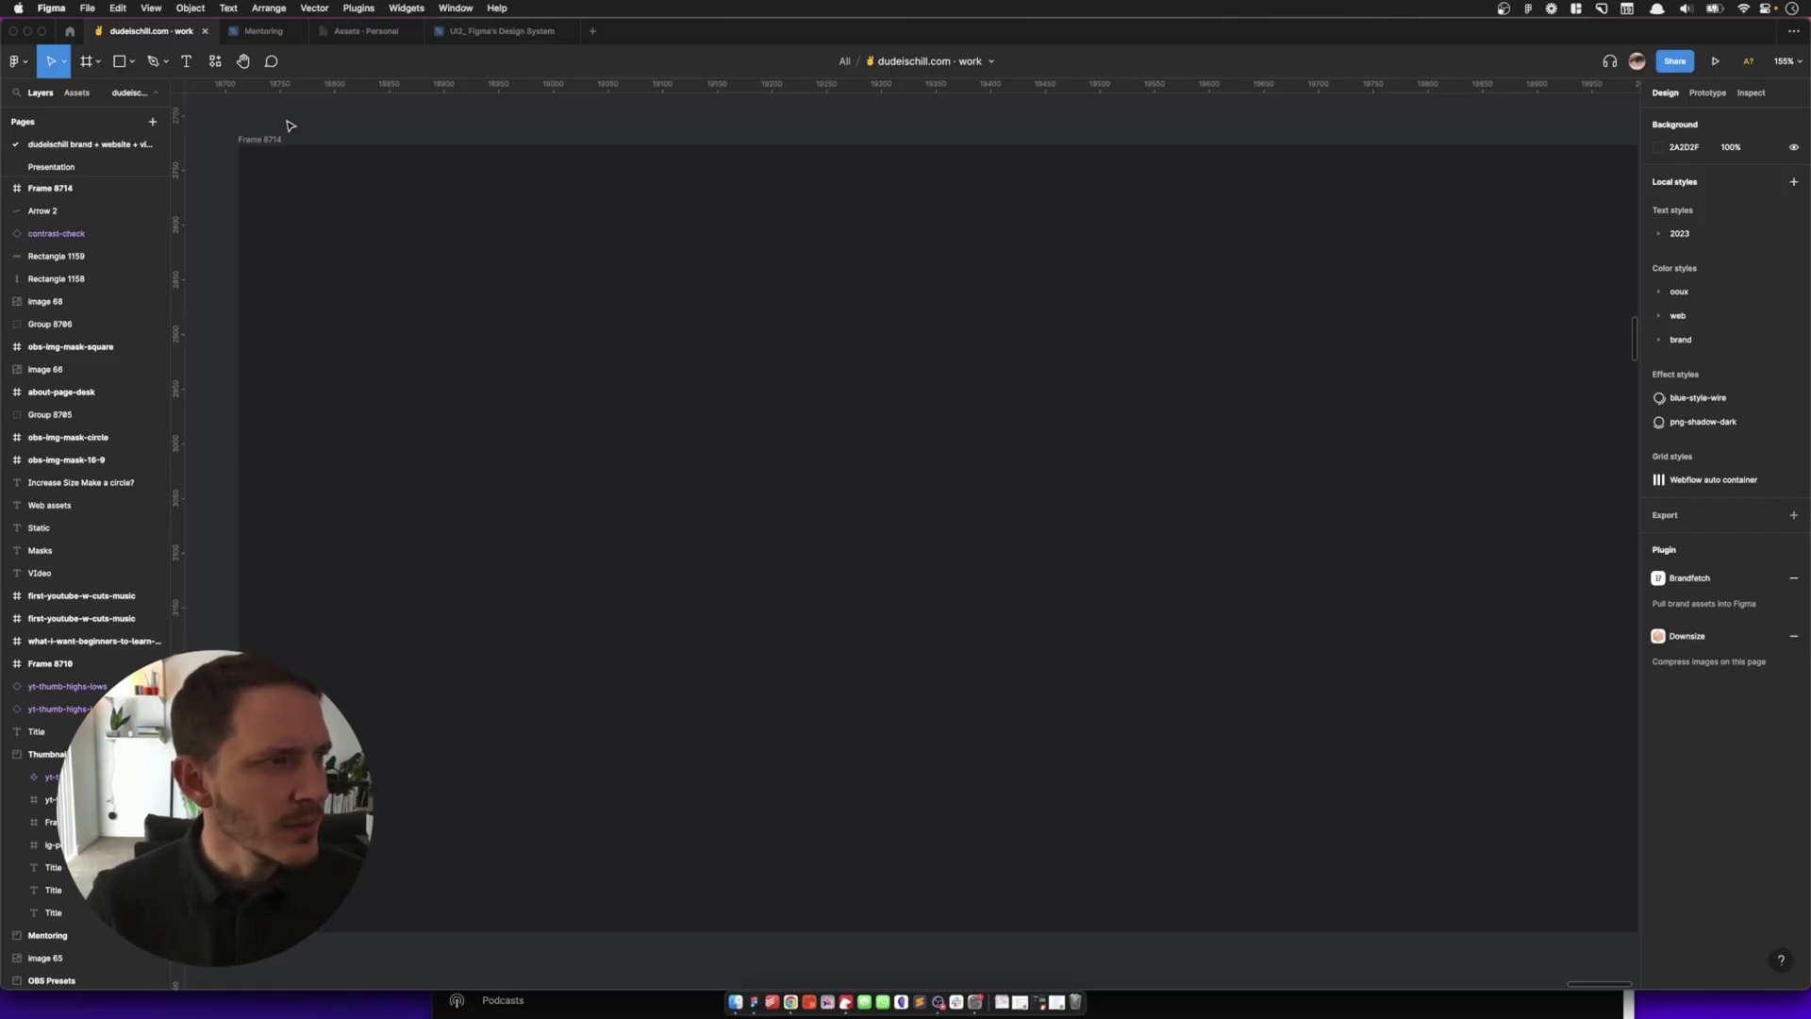
# Draw a 340 × 48 rectangle in the upper-left corner of the empty Frame 8714.
pyautogui.press('r')
pyautogui.moveTo(271, 163); pyautogui.dragTo(643, 184)
pyautogui.press('Return')
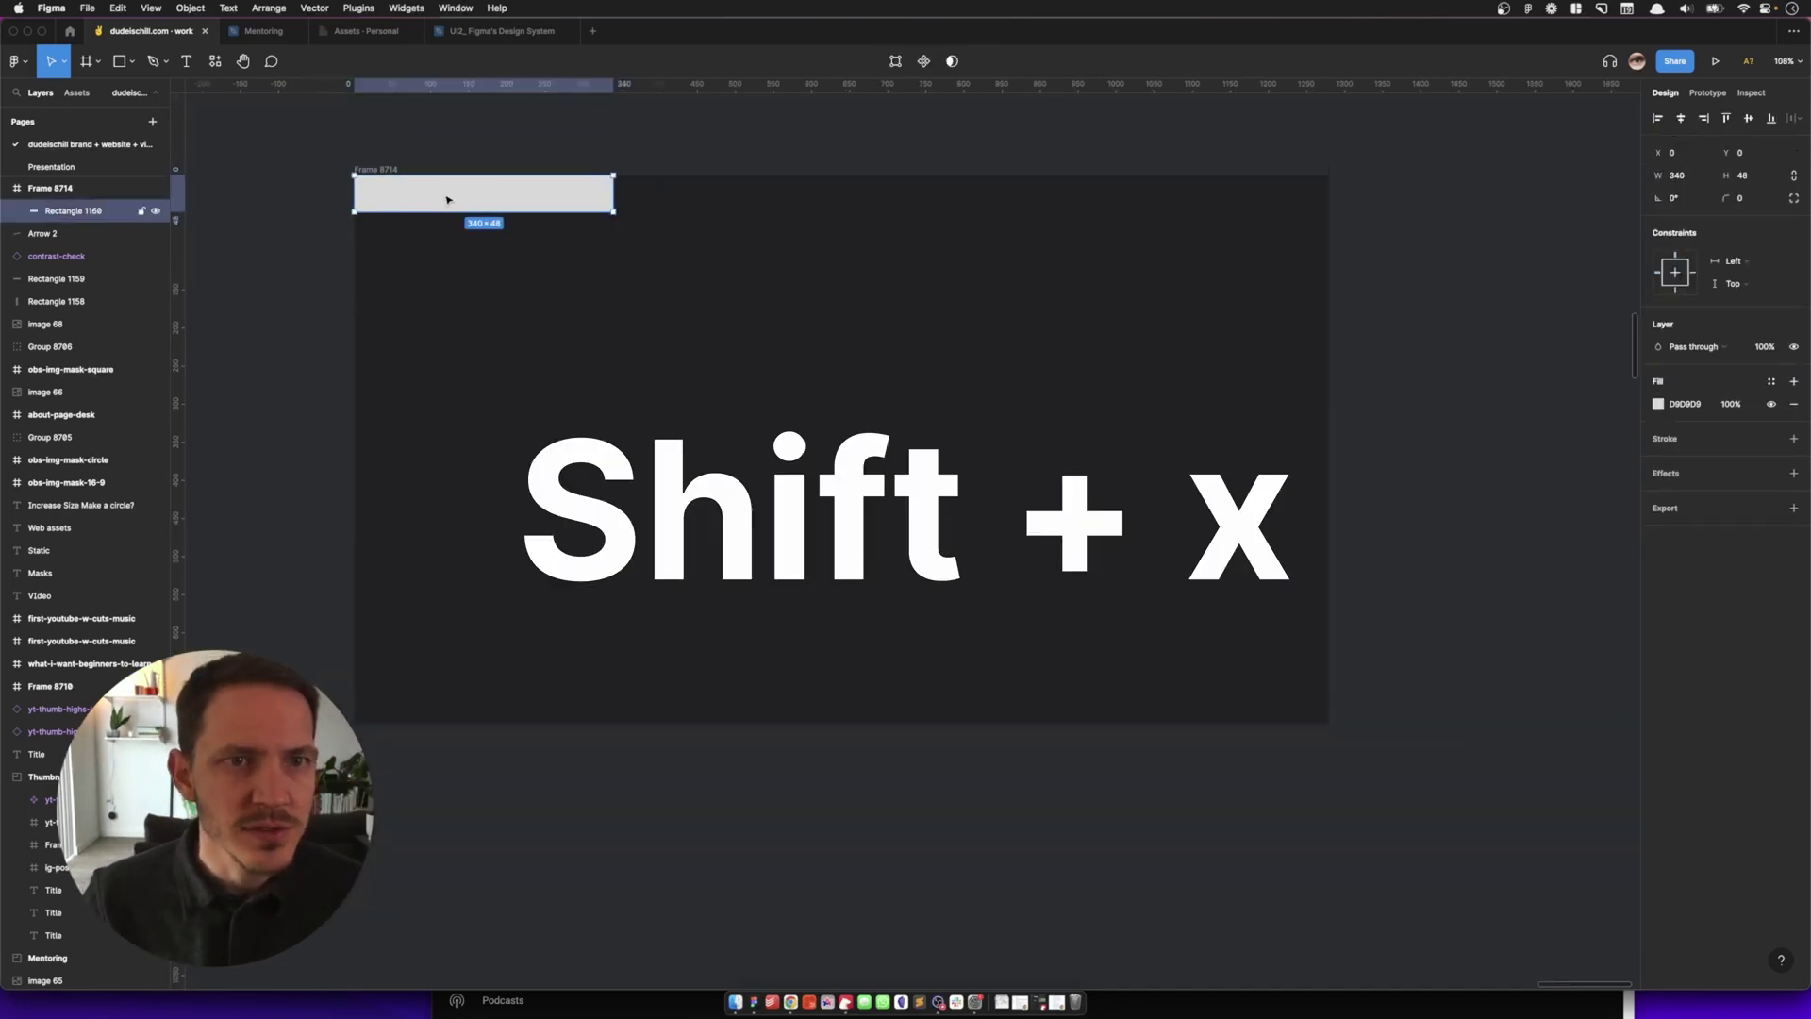
# Swap the rectangle's fill for a stroke and align the stroke to Center.
pyautogui.hotkey('shift', 'x')
pyautogui.scroll(5, 449, 196)
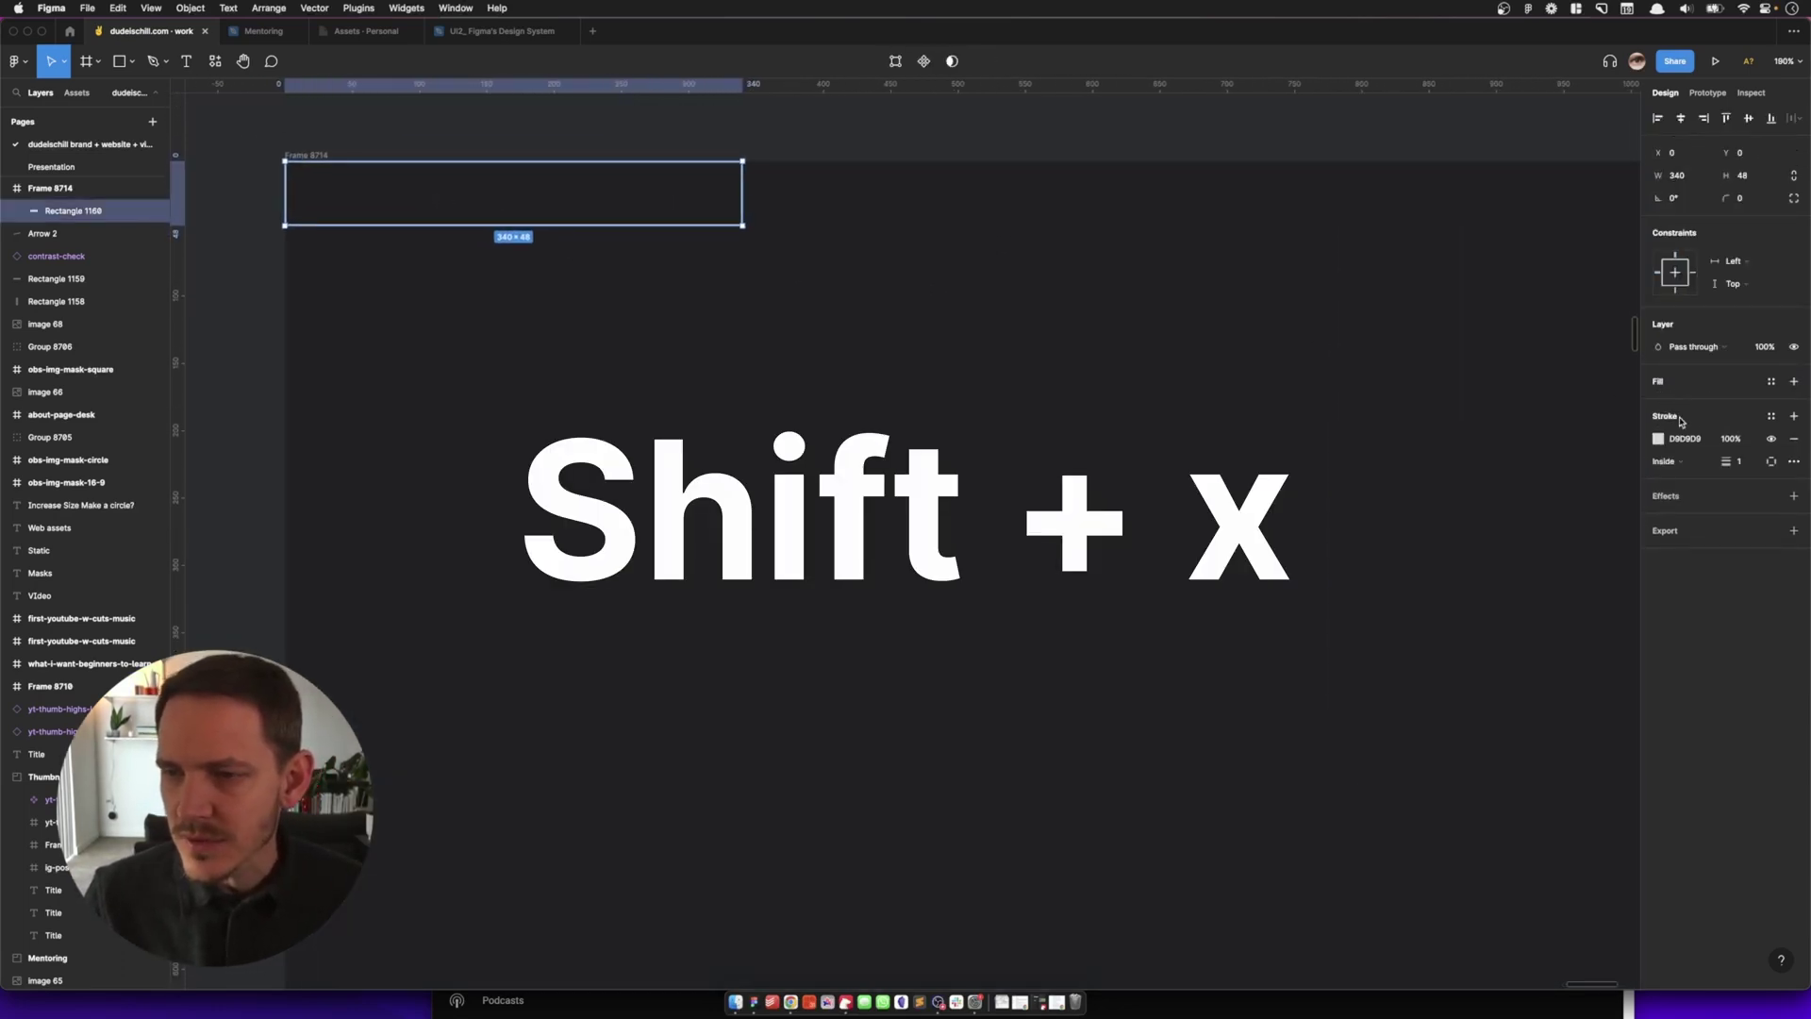
pyautogui.click(1682, 464)
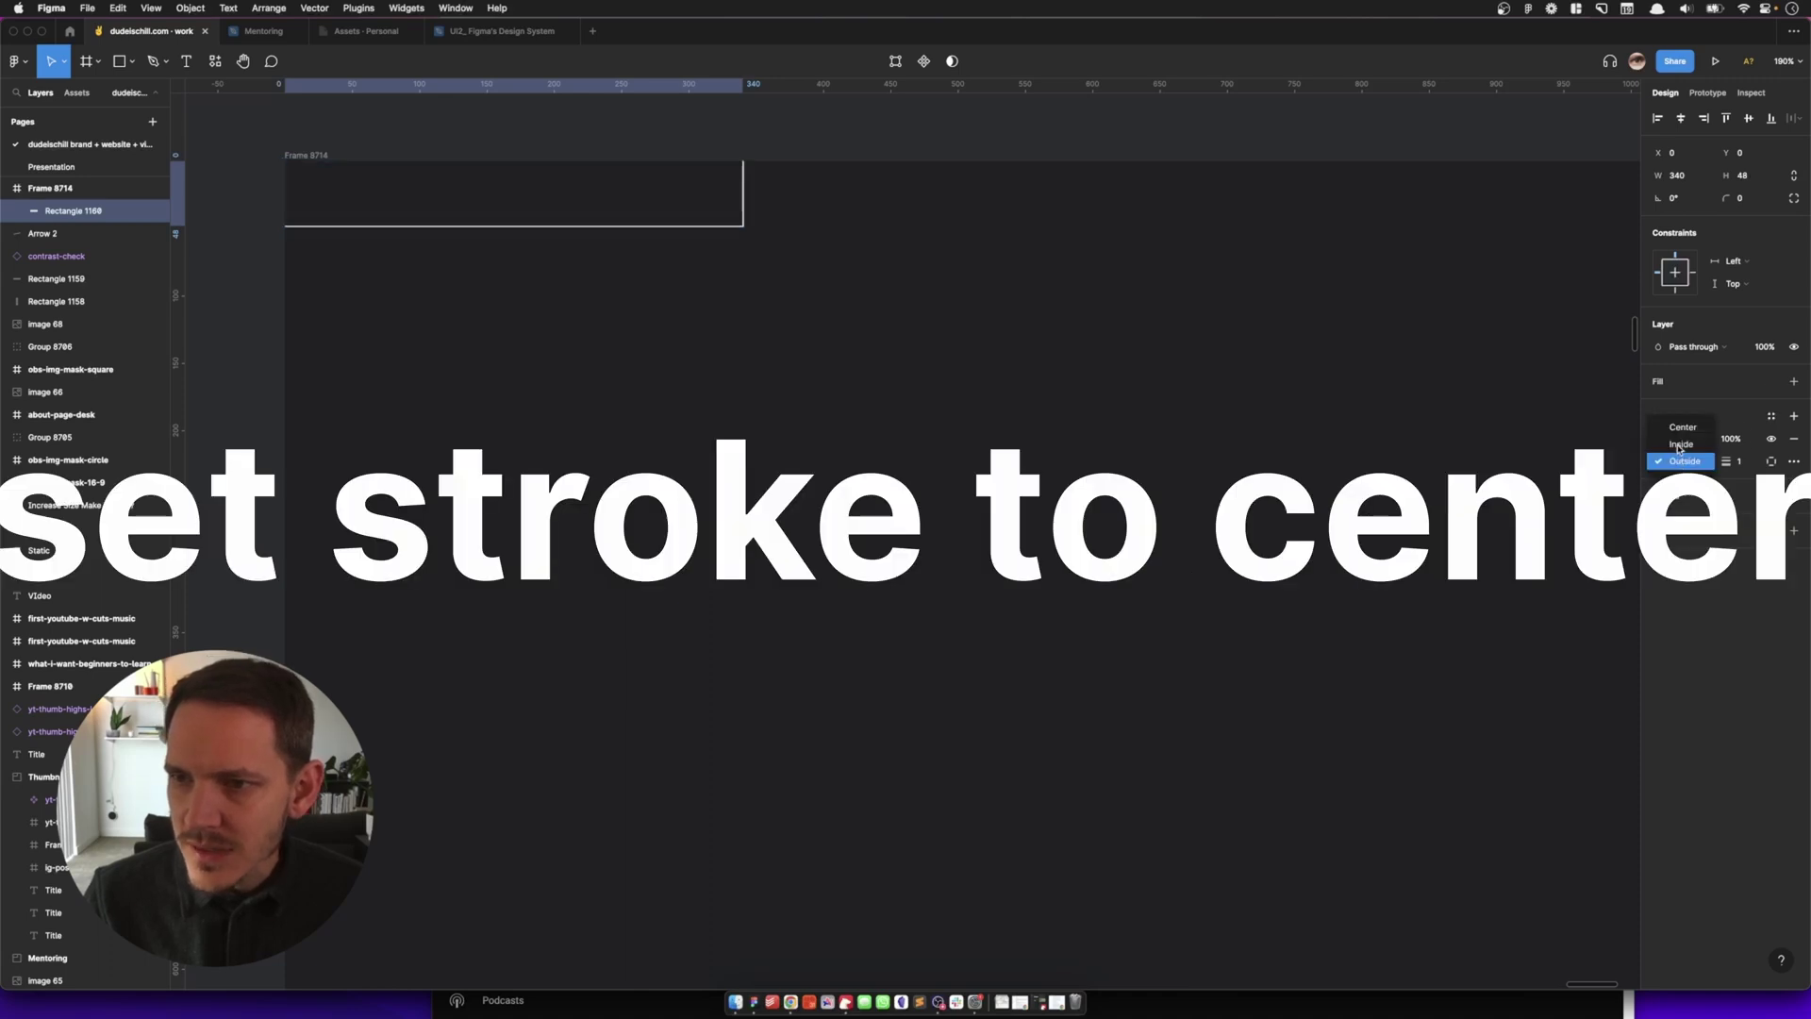
pyautogui.click(1679, 436)
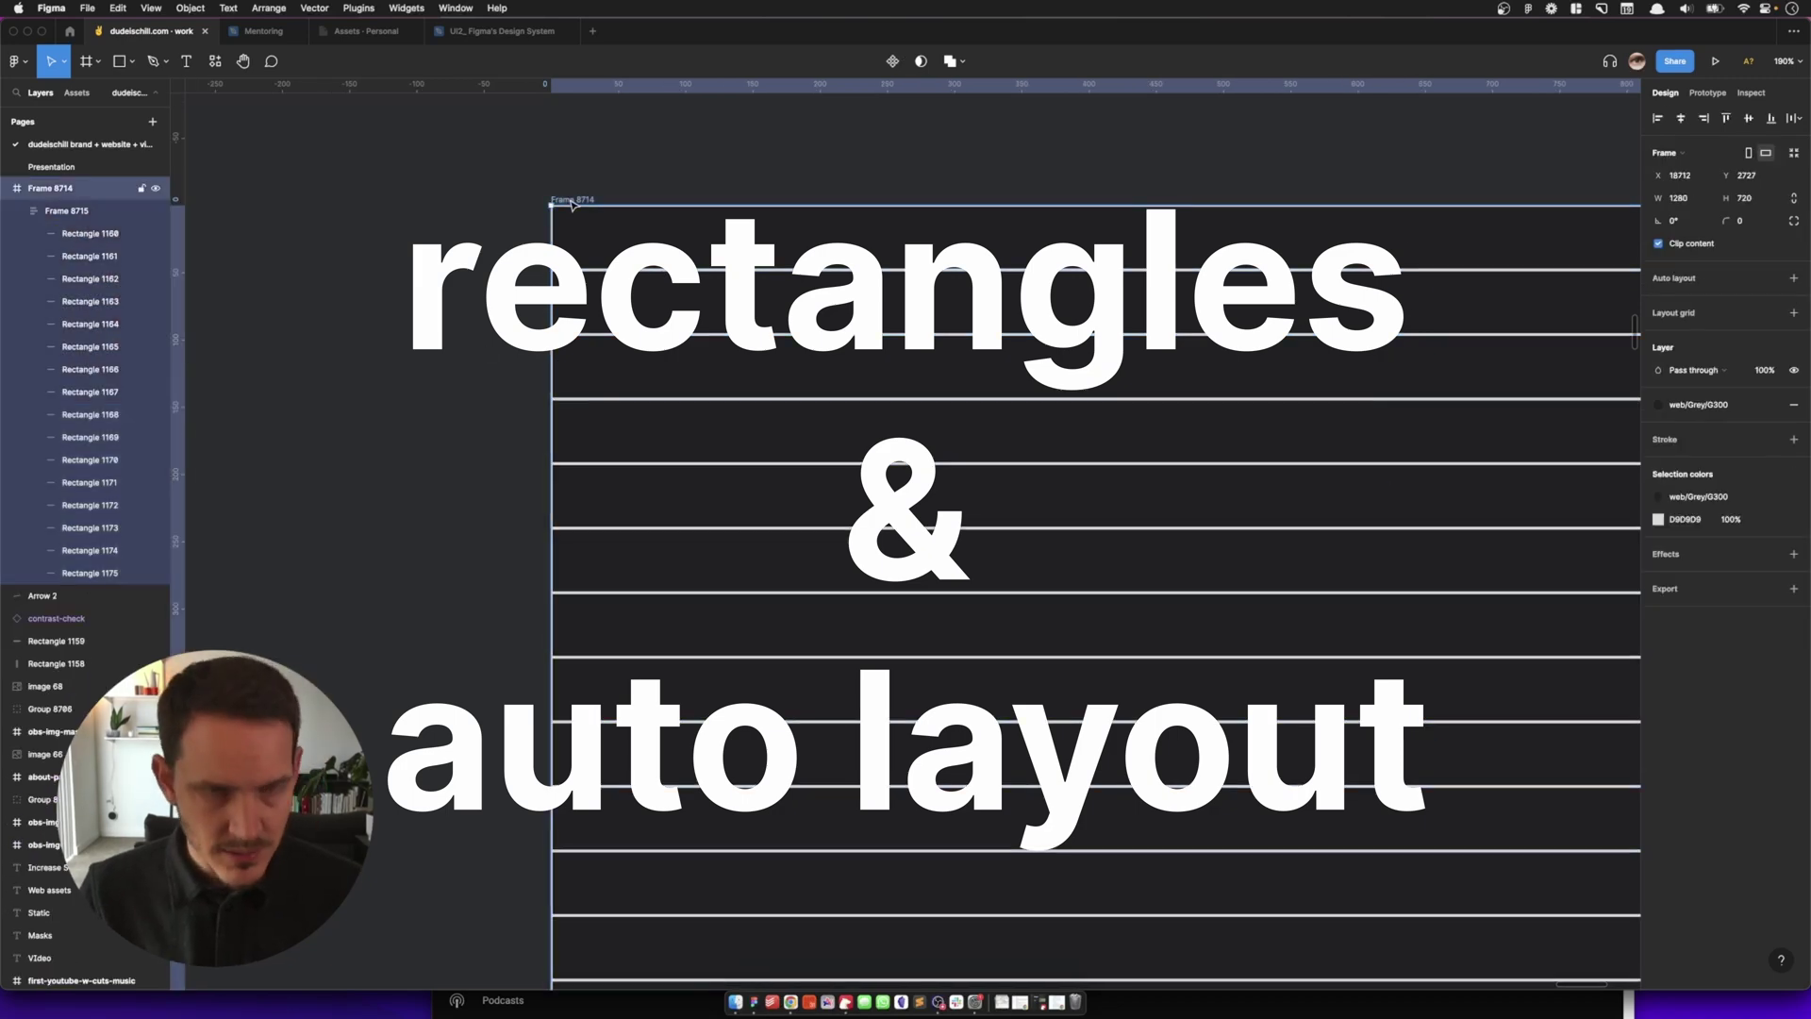
# Scale the copy of the lined frame down to thumbnail size and fit it over the "Just learning cuts" thumbnail in the channel mockup.
pyautogui.scroll(-3, 456, 161)
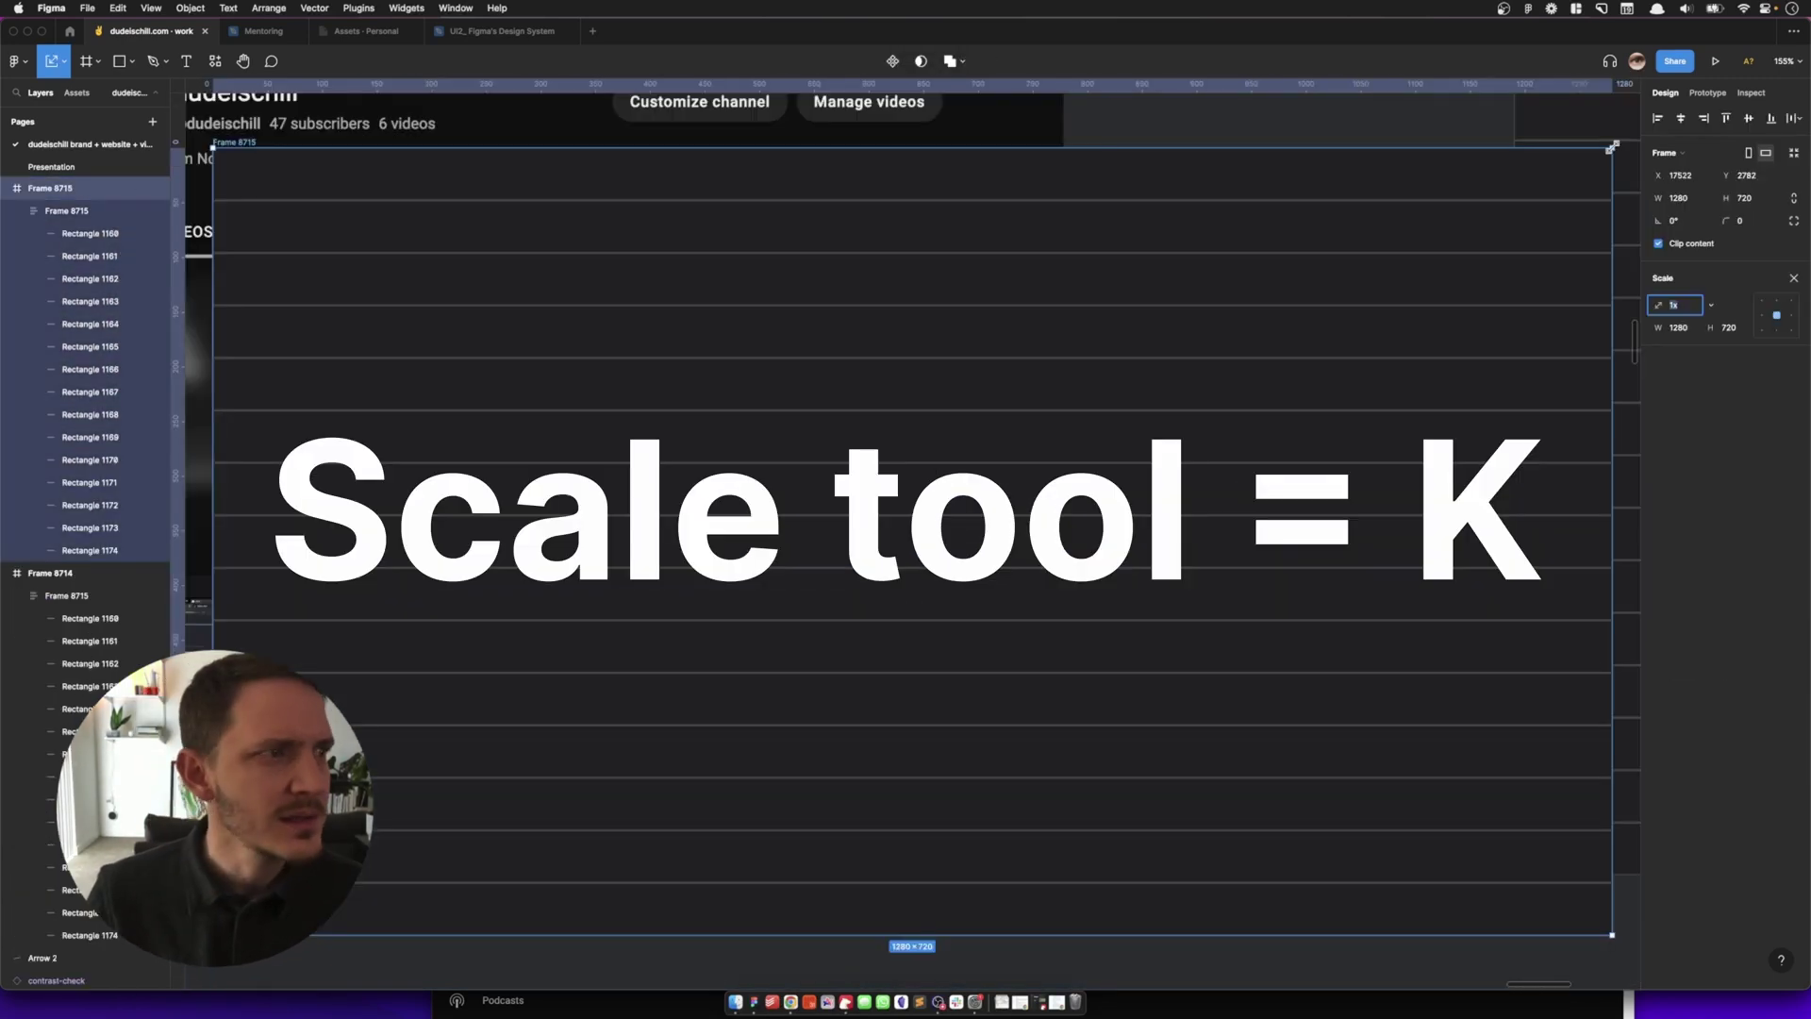
pyautogui.moveTo(1610, 149); pyautogui.dragTo(534, 752)
pyautogui.moveTo(304, 836); pyautogui.dragTo(724, 367)
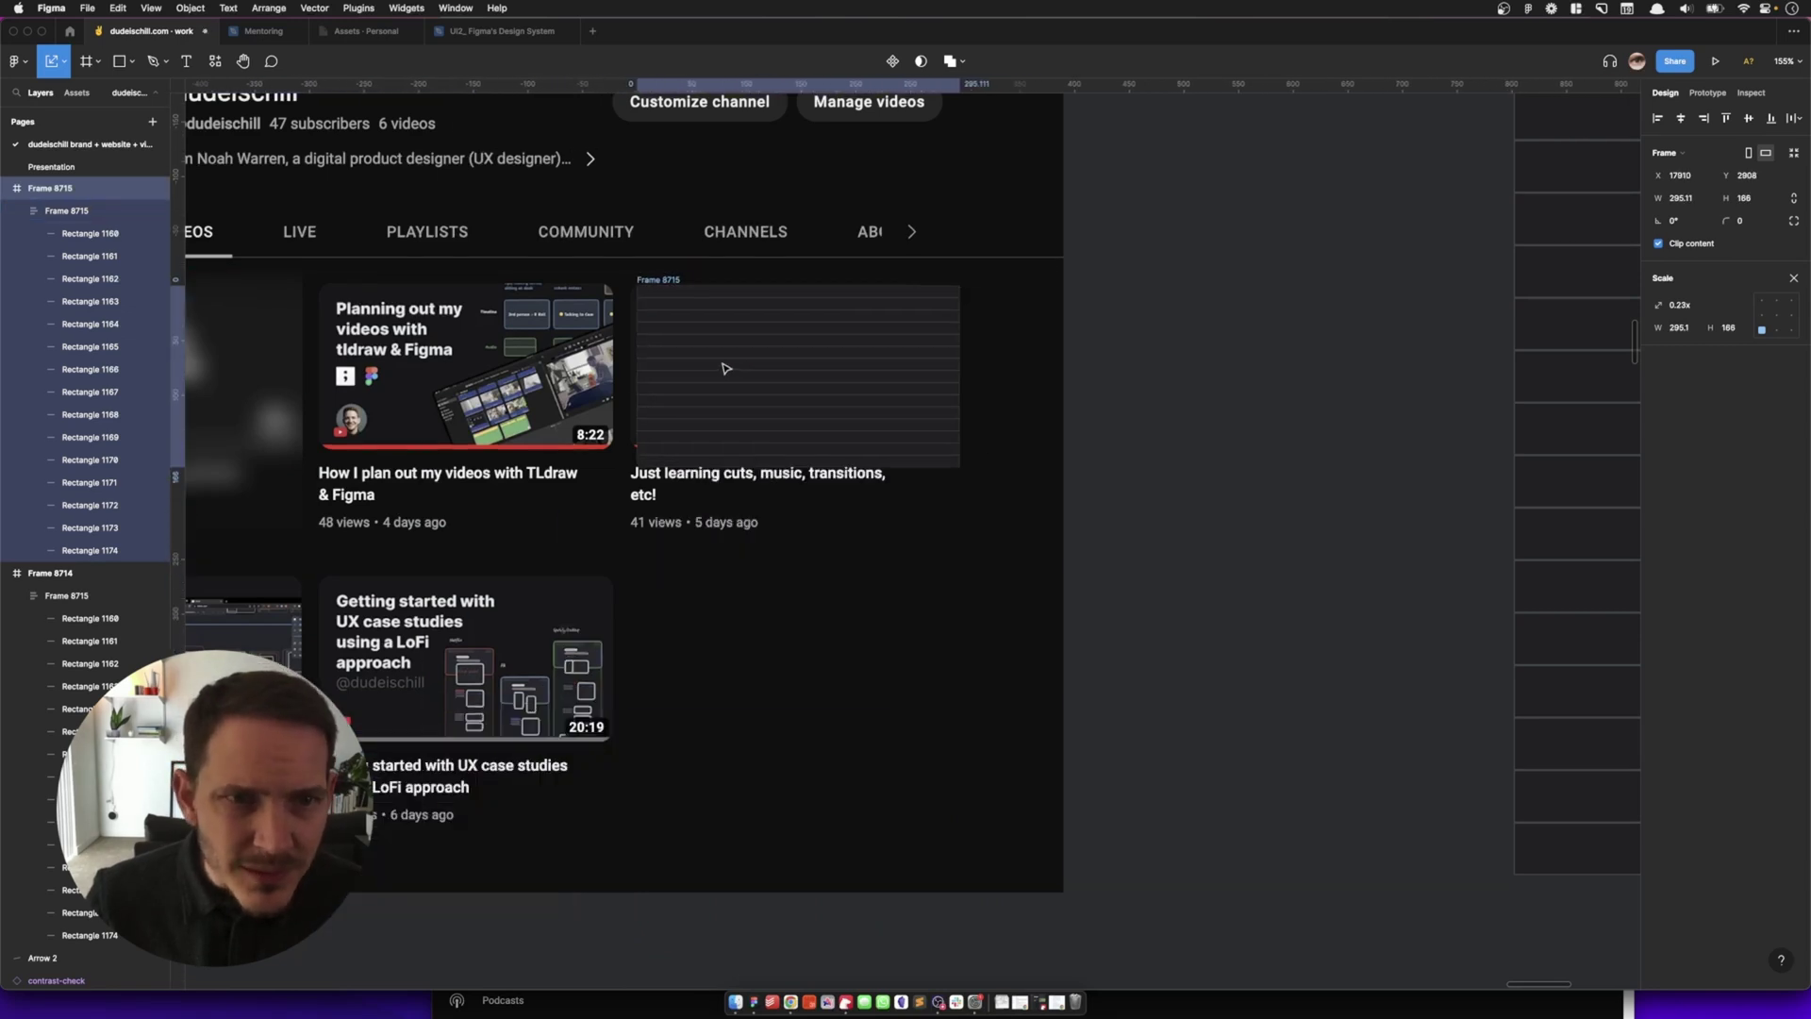
pyautogui.hotkey('shift', '0')
pyautogui.press('Escape')
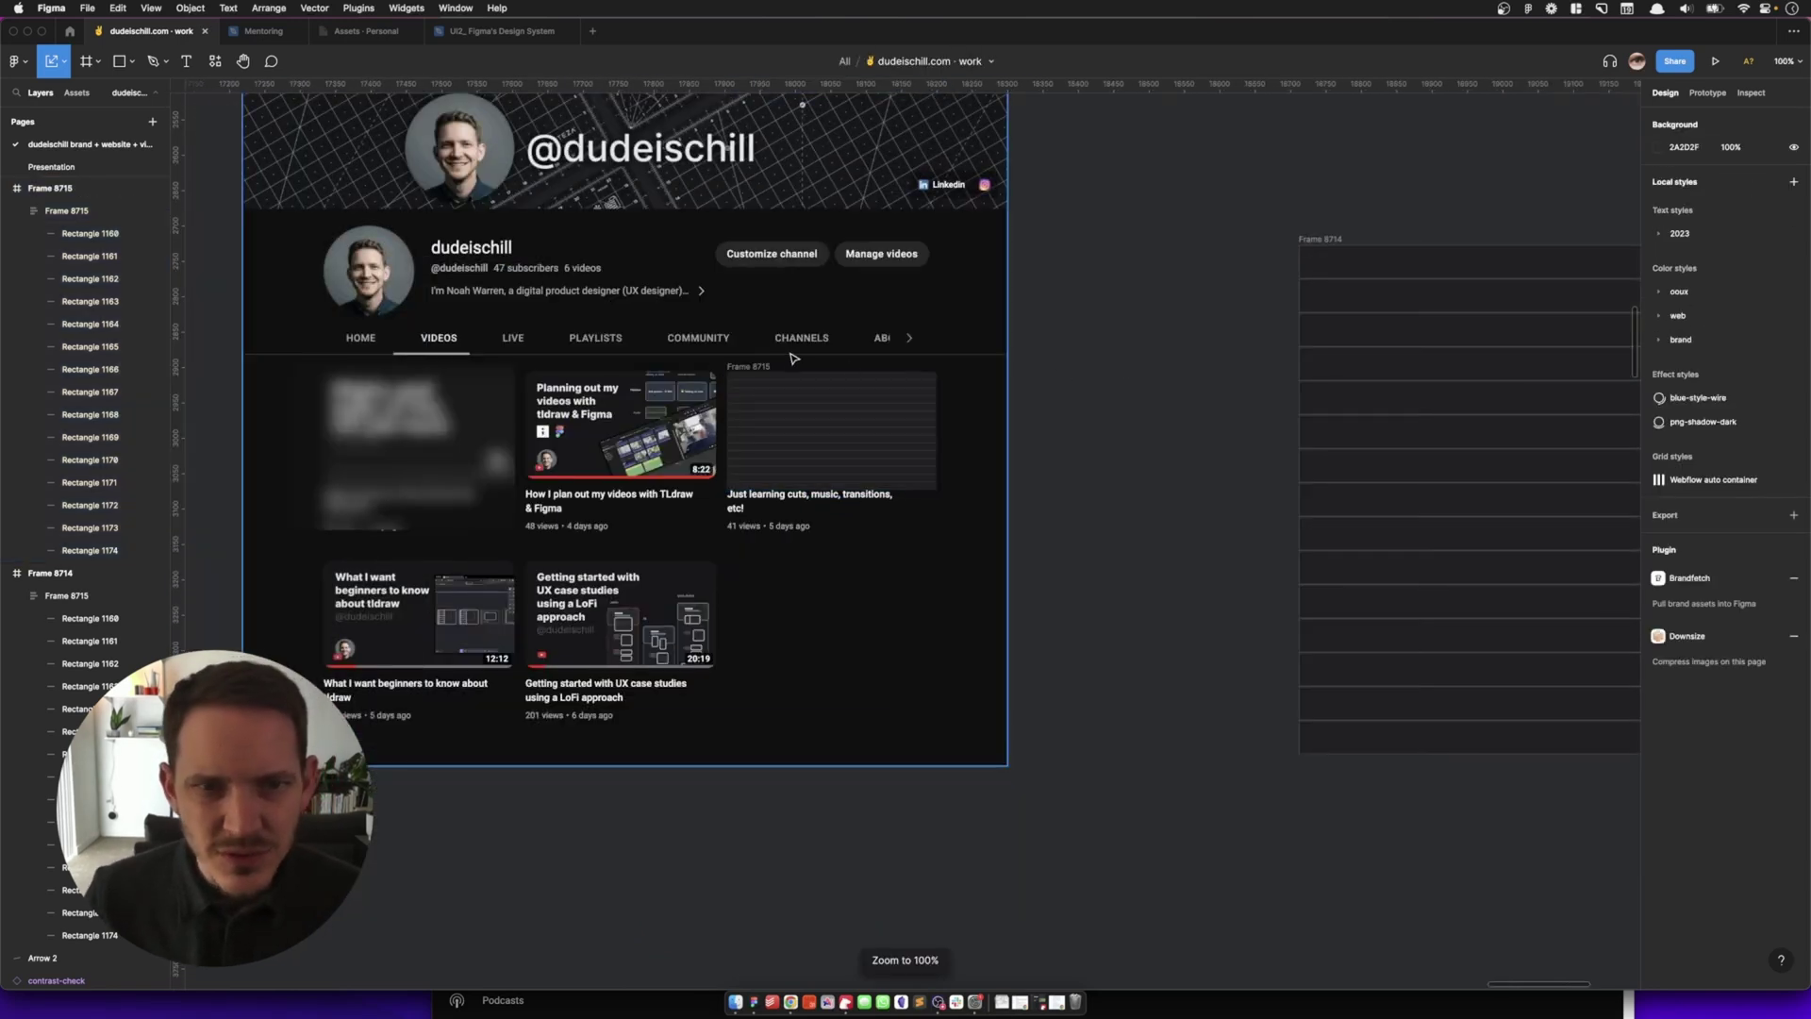
pyautogui.click(849, 434)
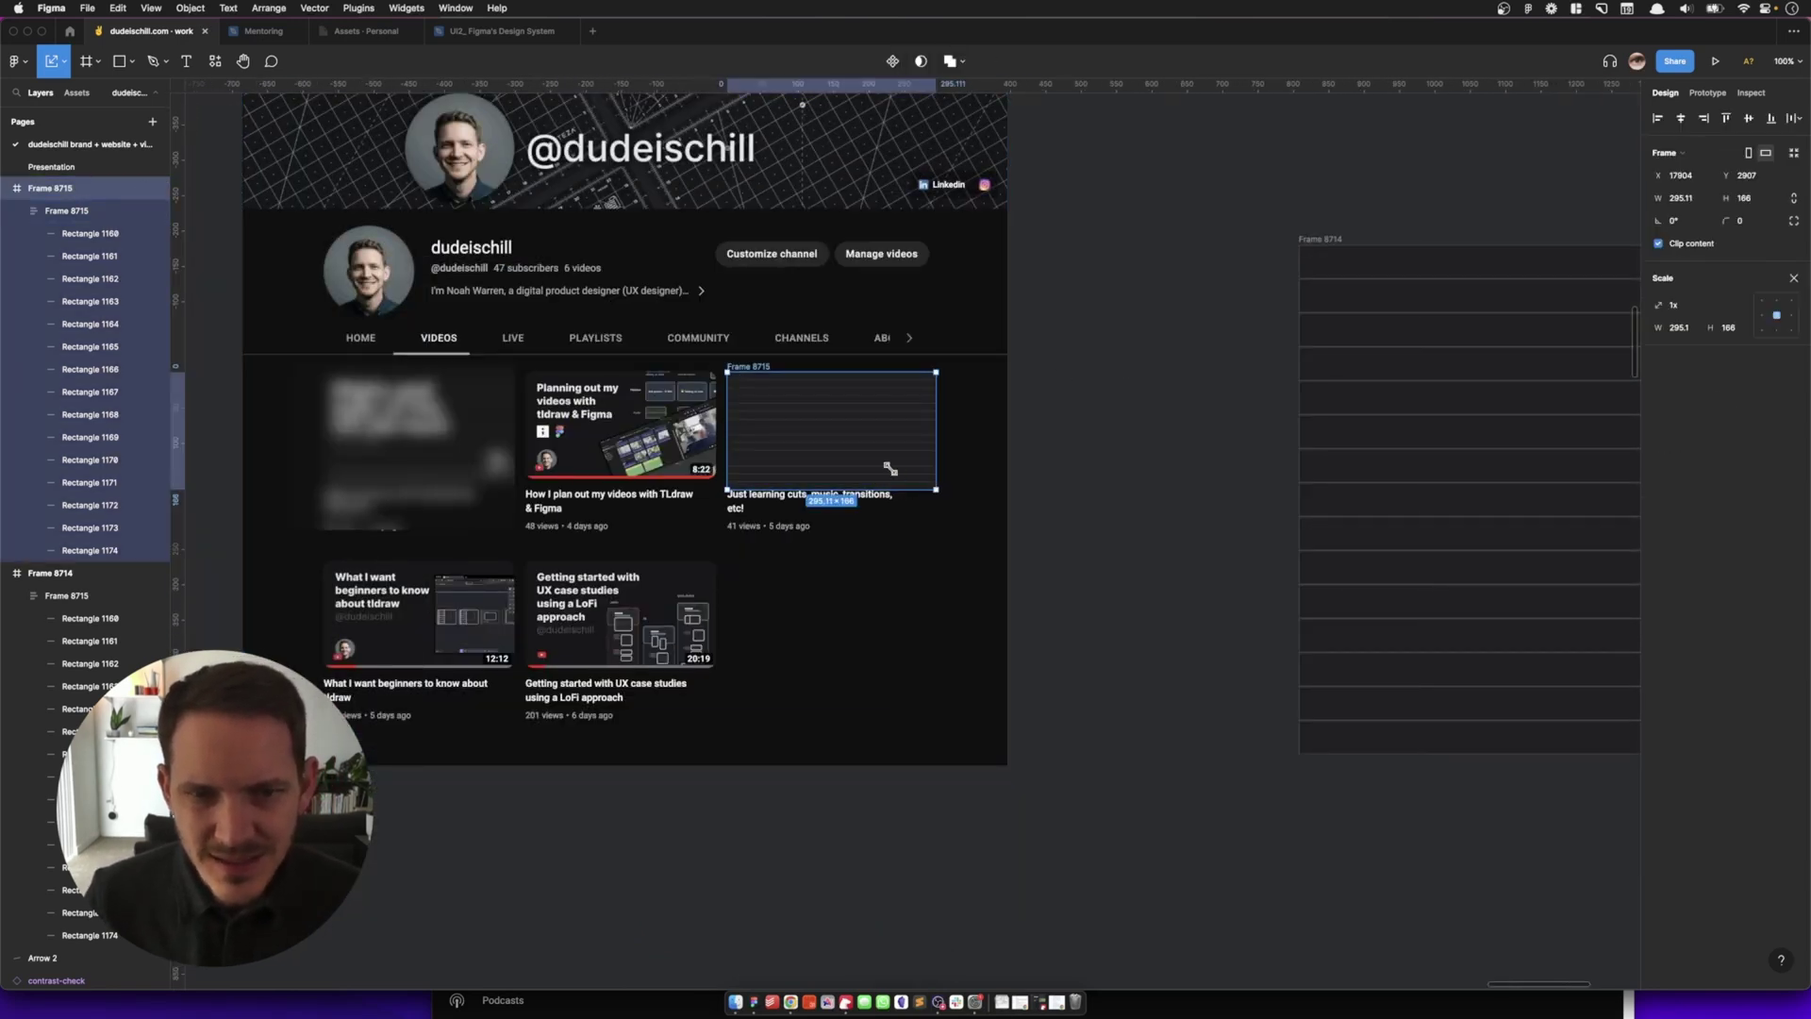
pyautogui.moveTo(933, 489); pyautogui.dragTo(908, 477)
pyautogui.hscroll(-2, 719, 280)
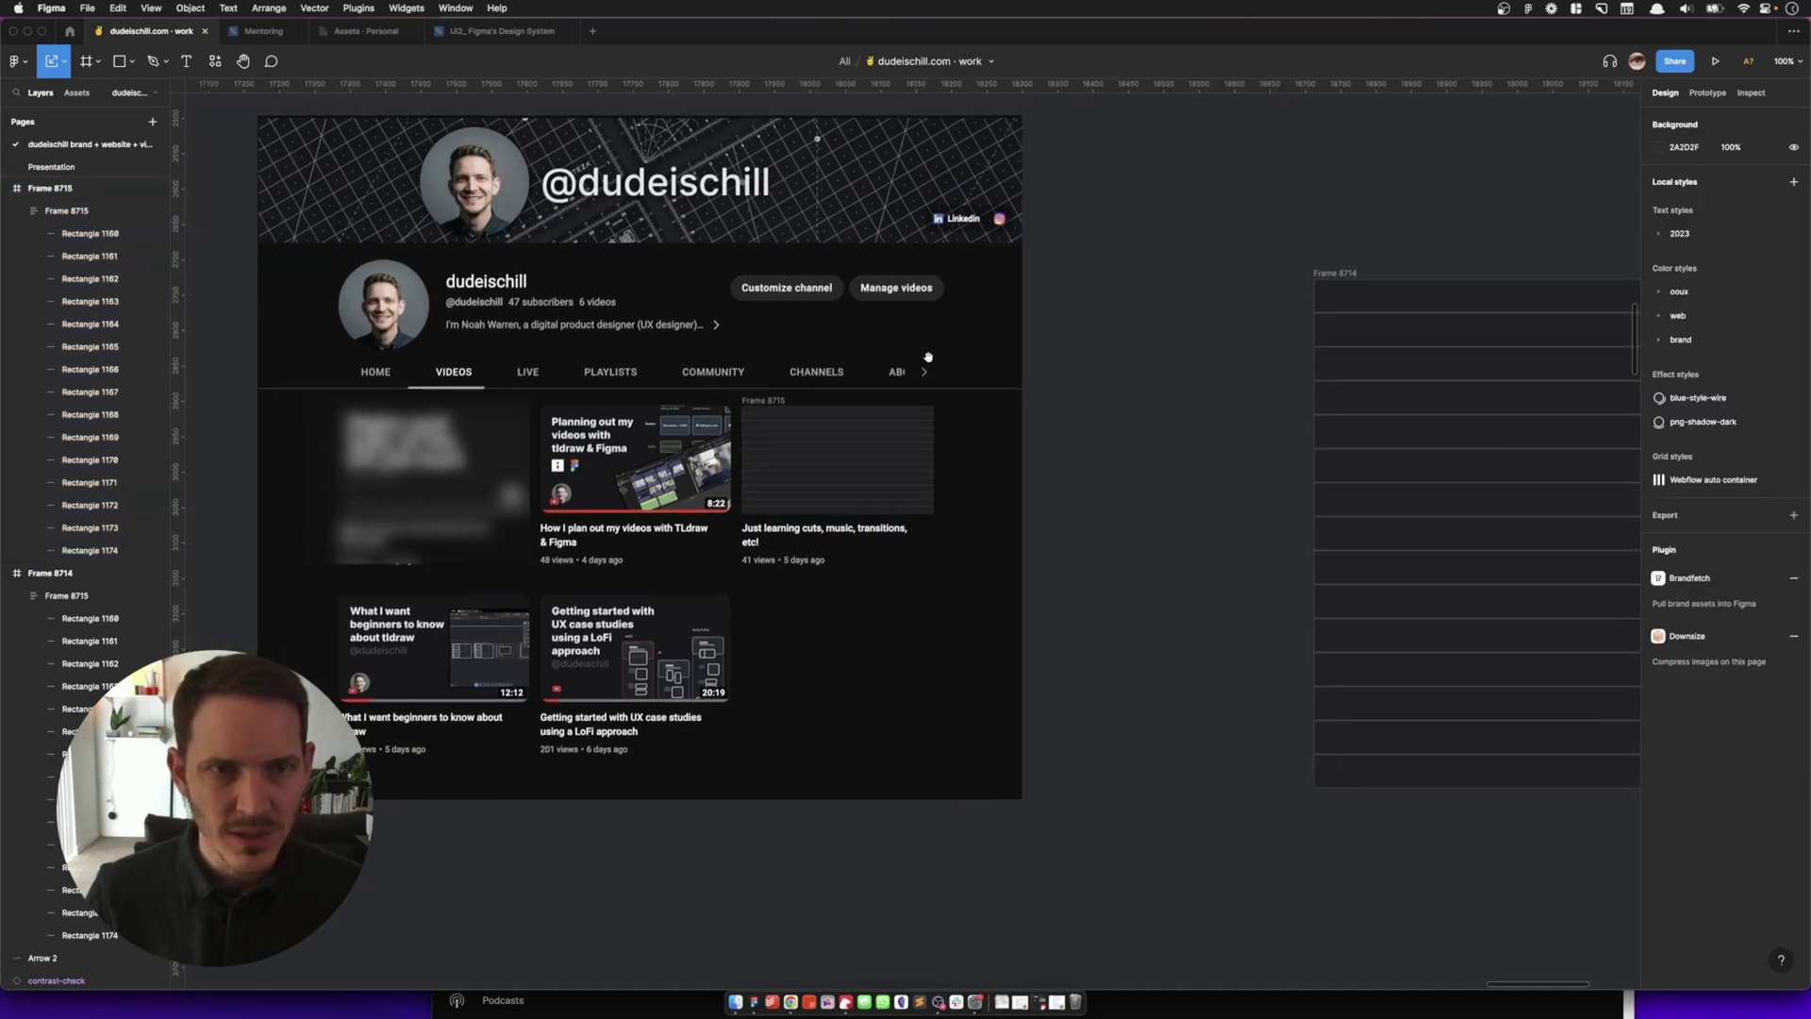
# Check the scaled lined frame within the channel mockup at 100% zoom and delete that copy.
pyautogui.click(718, 280)
pyautogui.hotkey('shift', '2')
pyautogui.hotkey('shift', '0')
pyautogui.press('Escape')
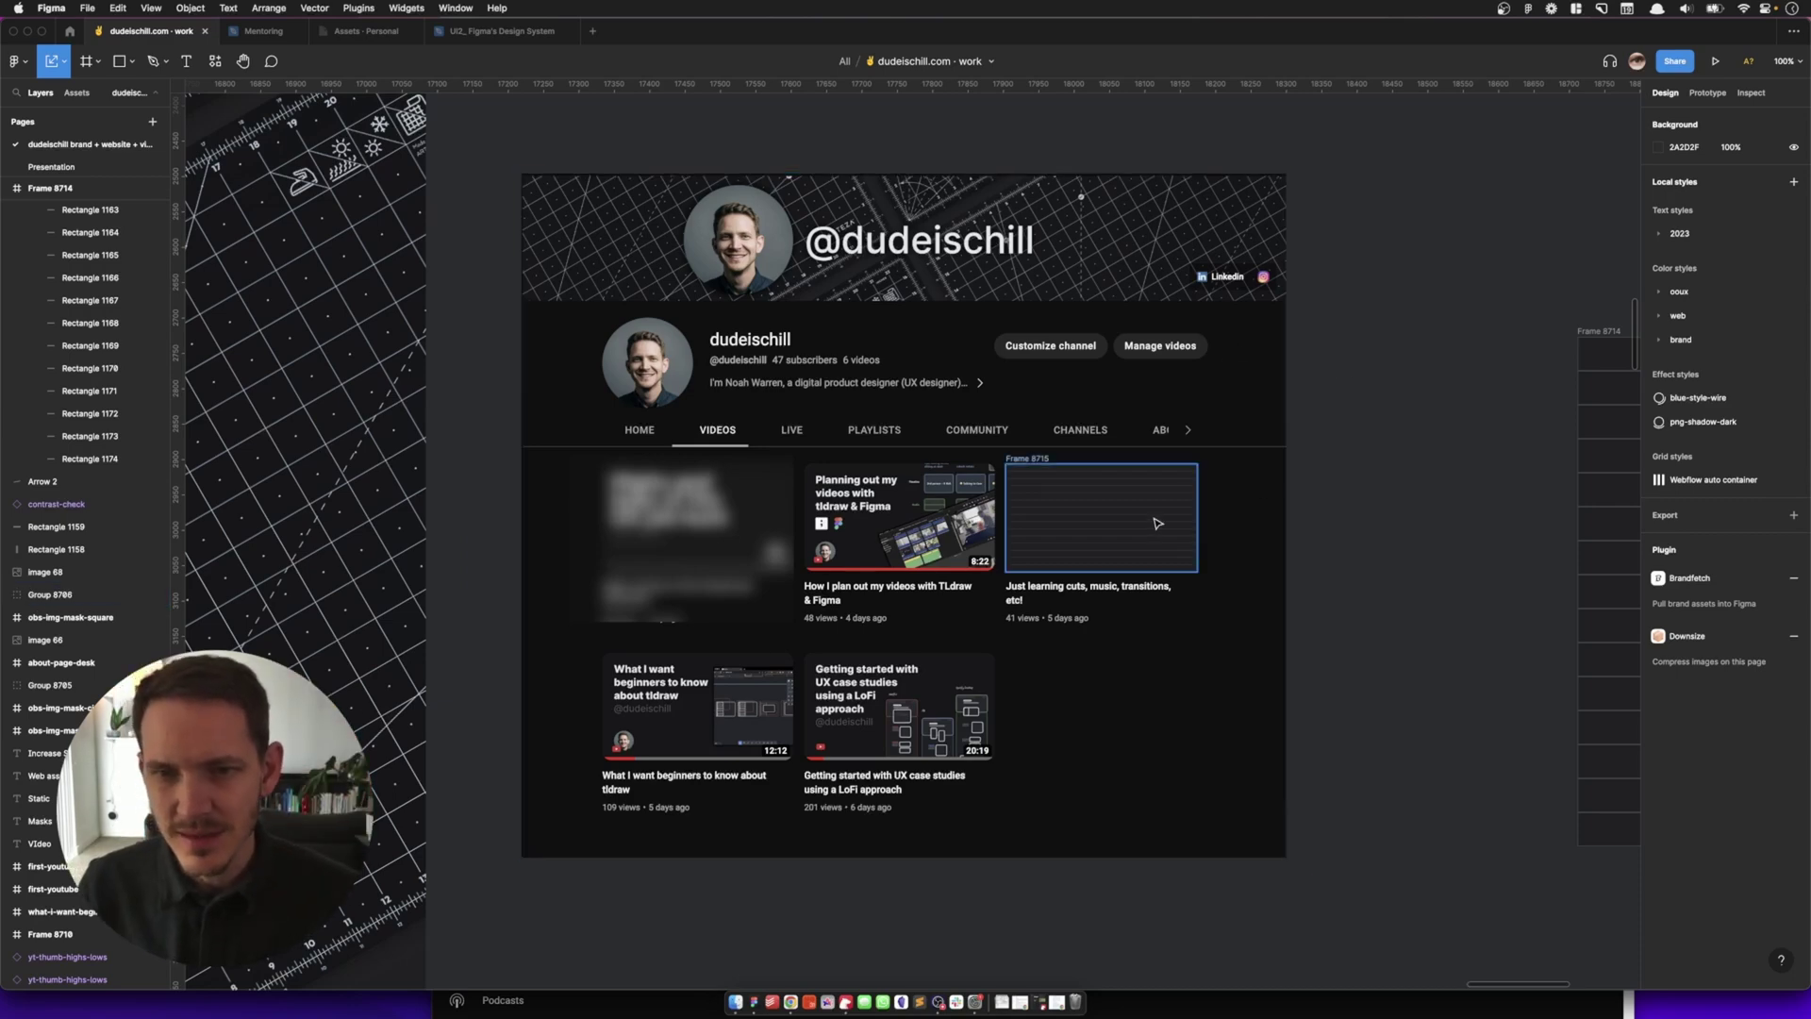
pyautogui.hscroll(2, 1037, 500)
pyautogui.click(942, 488)
pyautogui.press('BackSpace')
# Rename the auto layout frame of rectangles inside Frame 8714 to "Lines".
pyautogui.hscroll(8, 889, 308)
pyautogui.click(889, 307)
pyautogui.press('Return')
pyautogui.click(1115, 214)
pyautogui.hscroll(3, 1115, 214)
pyautogui.press('n')
pyautogui.click(476, 129)
pyautogui.press('super+backslash')
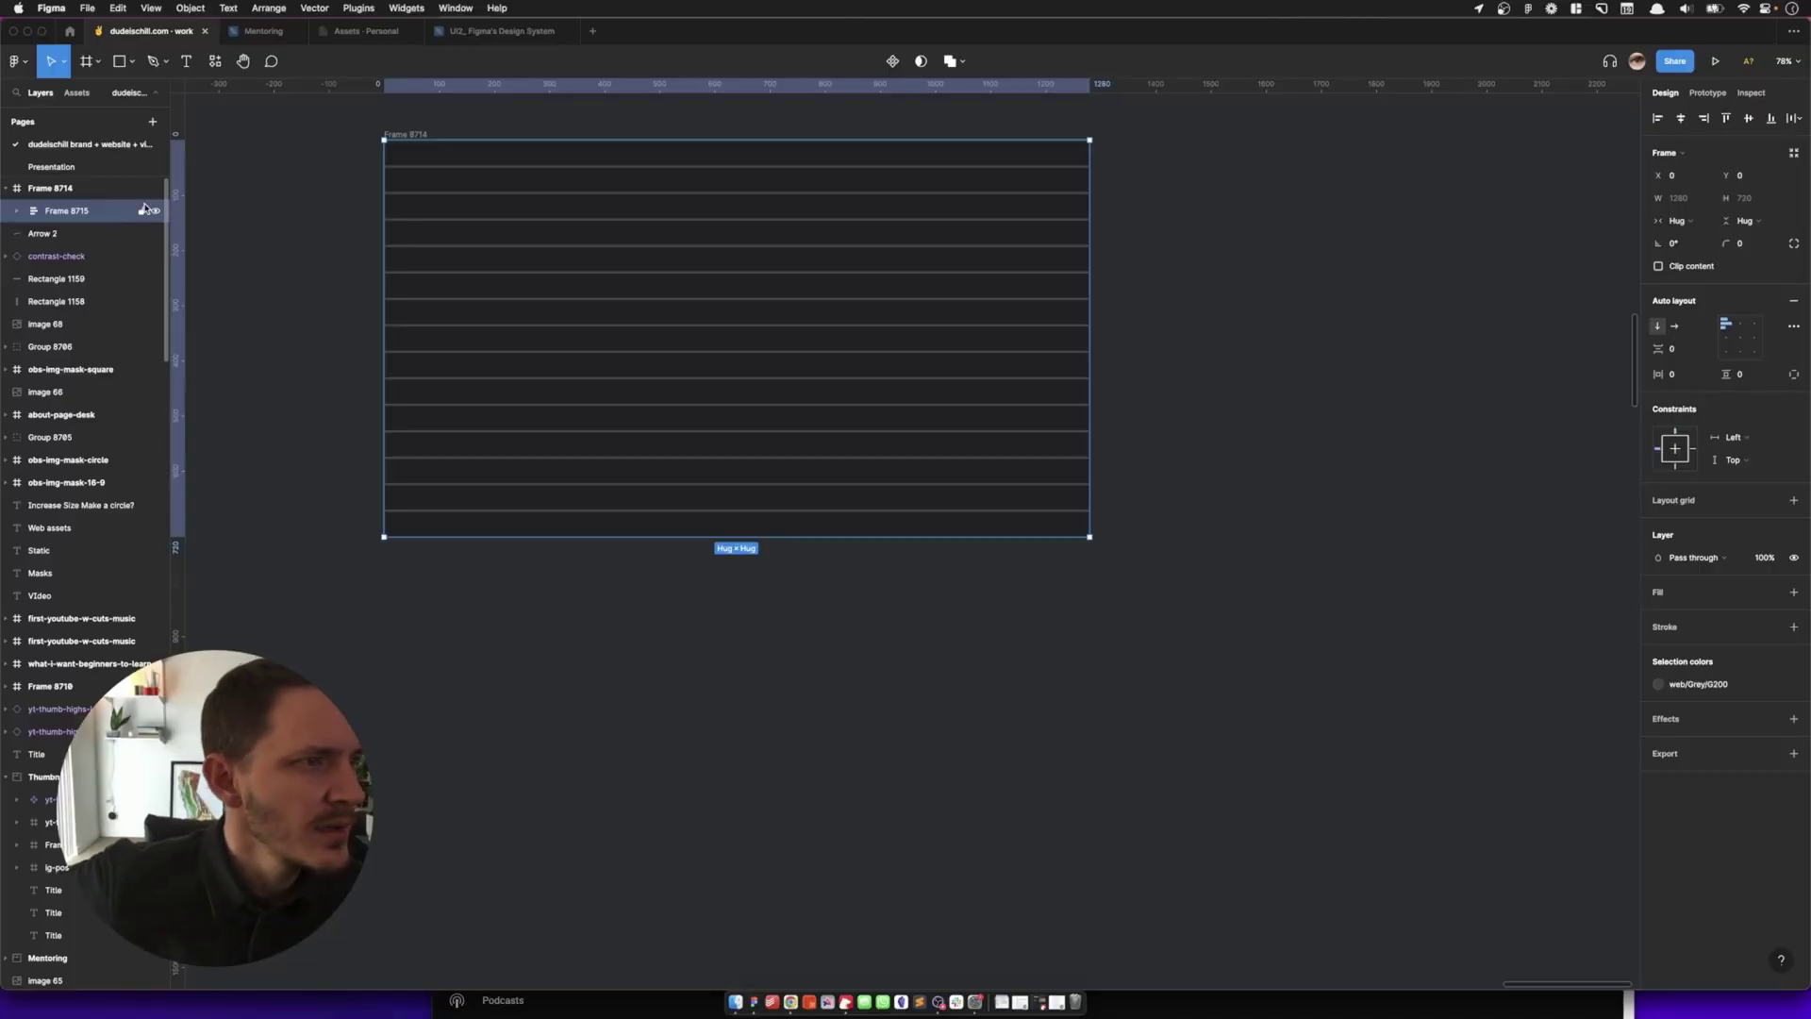
pyautogui.click(382, 134)
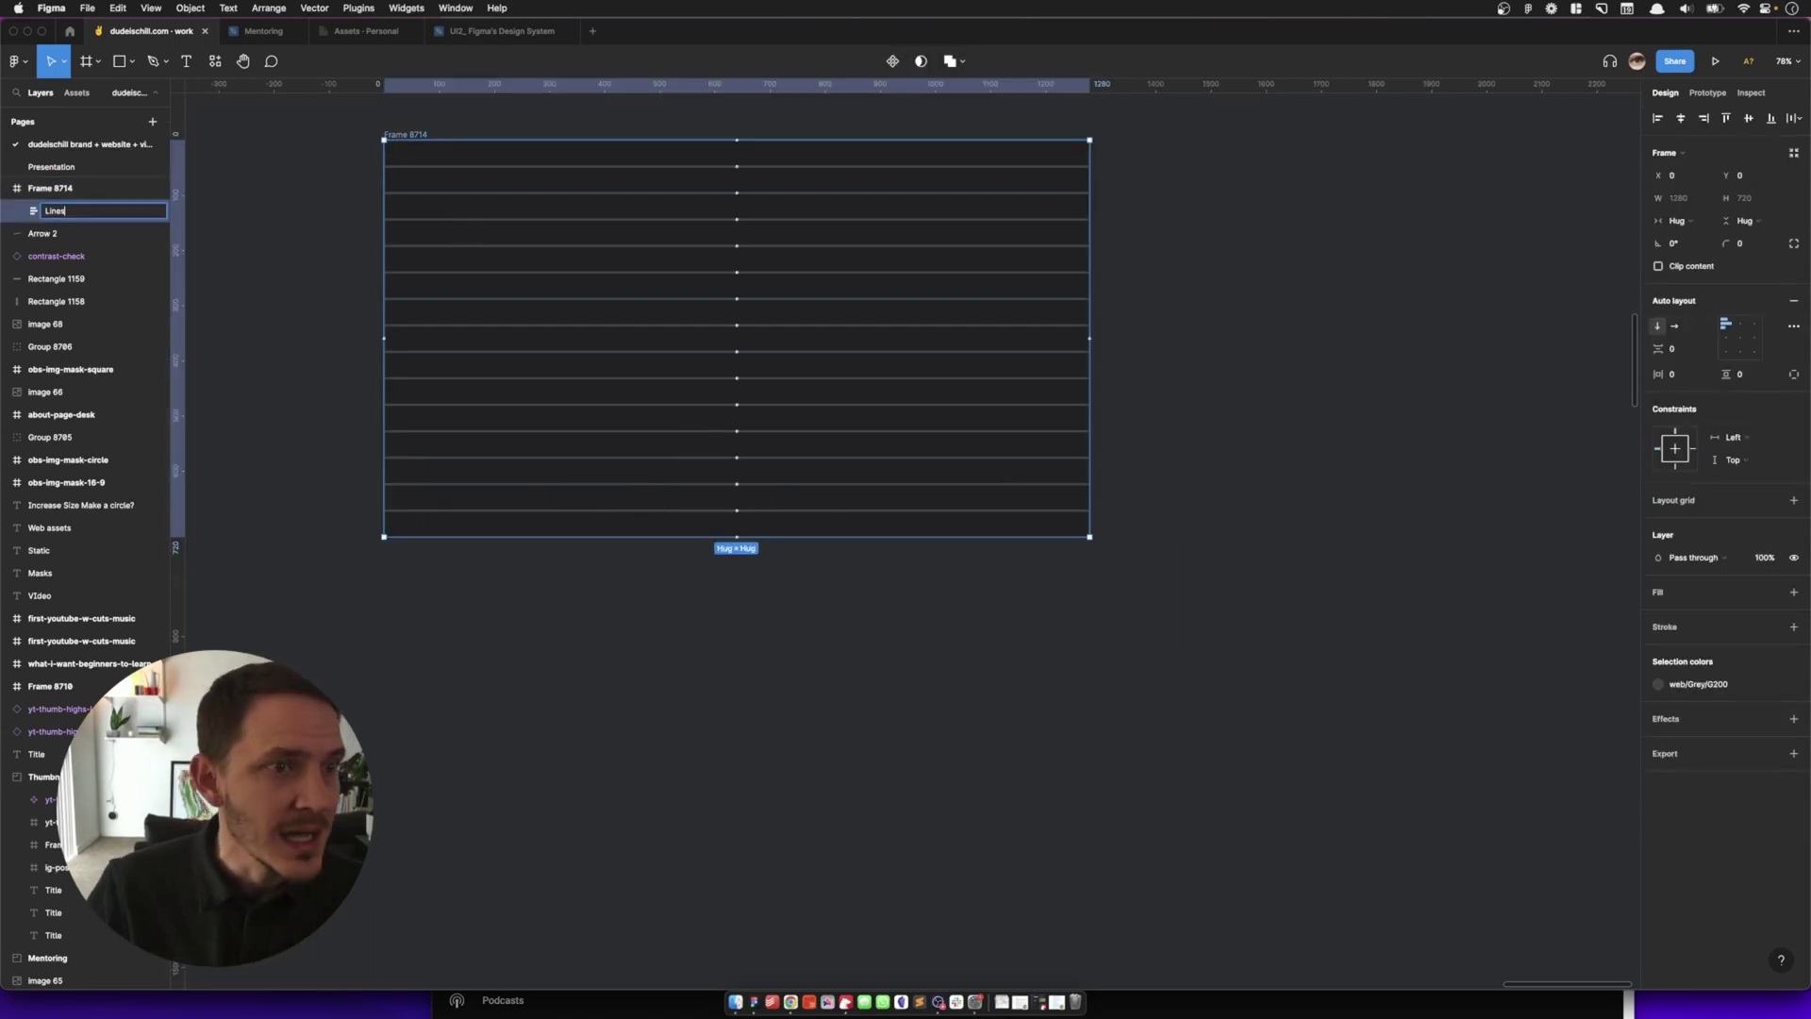
# Place a copy of Lines beside Frame 8714, delete the original inside the frame, and turn the copy into a component.
pyautogui.hotkey('ctrl', 'v')
pyautogui.moveTo(1111, 121); pyautogui.dragTo(1031, 111)
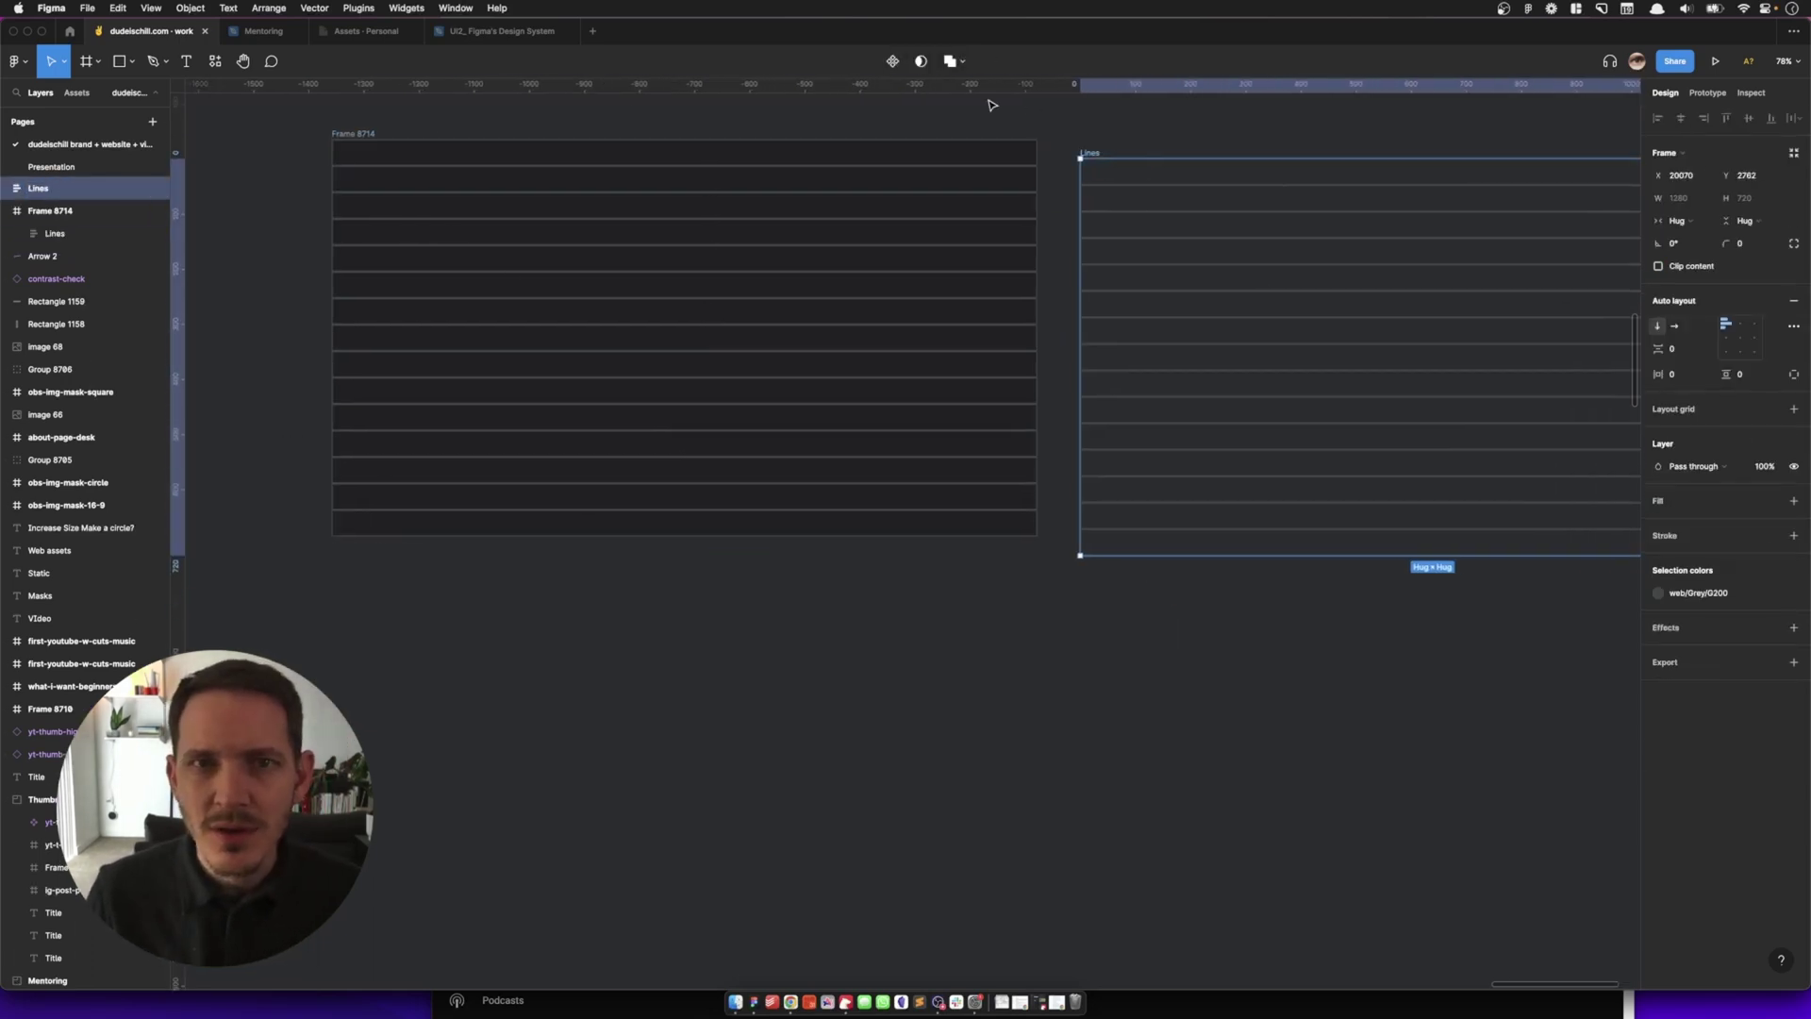
pyautogui.click(896, 158)
pyautogui.press('BackSpace')
pyautogui.click(1119, 232)
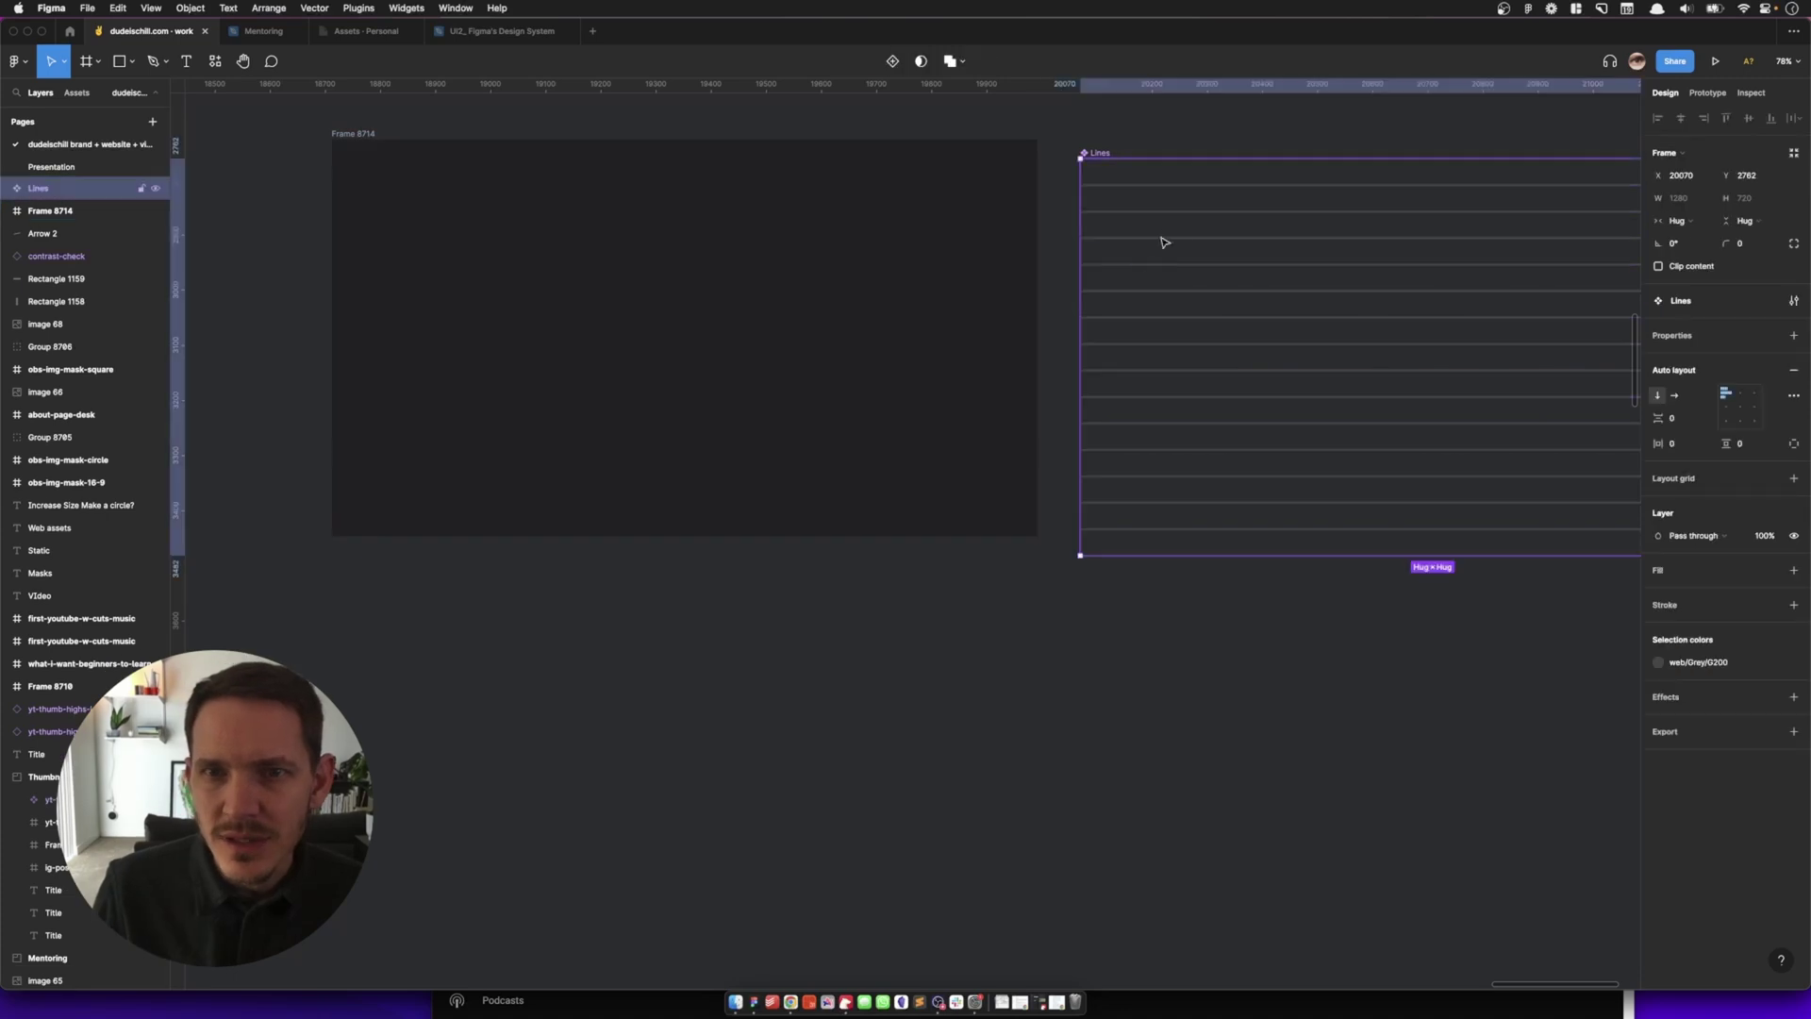
# Place an instance of the Lines component in Frame 8714 and align it to the frame's left and top edges.
pyautogui.moveTo(676, 700); pyautogui.dragTo(488, 277)
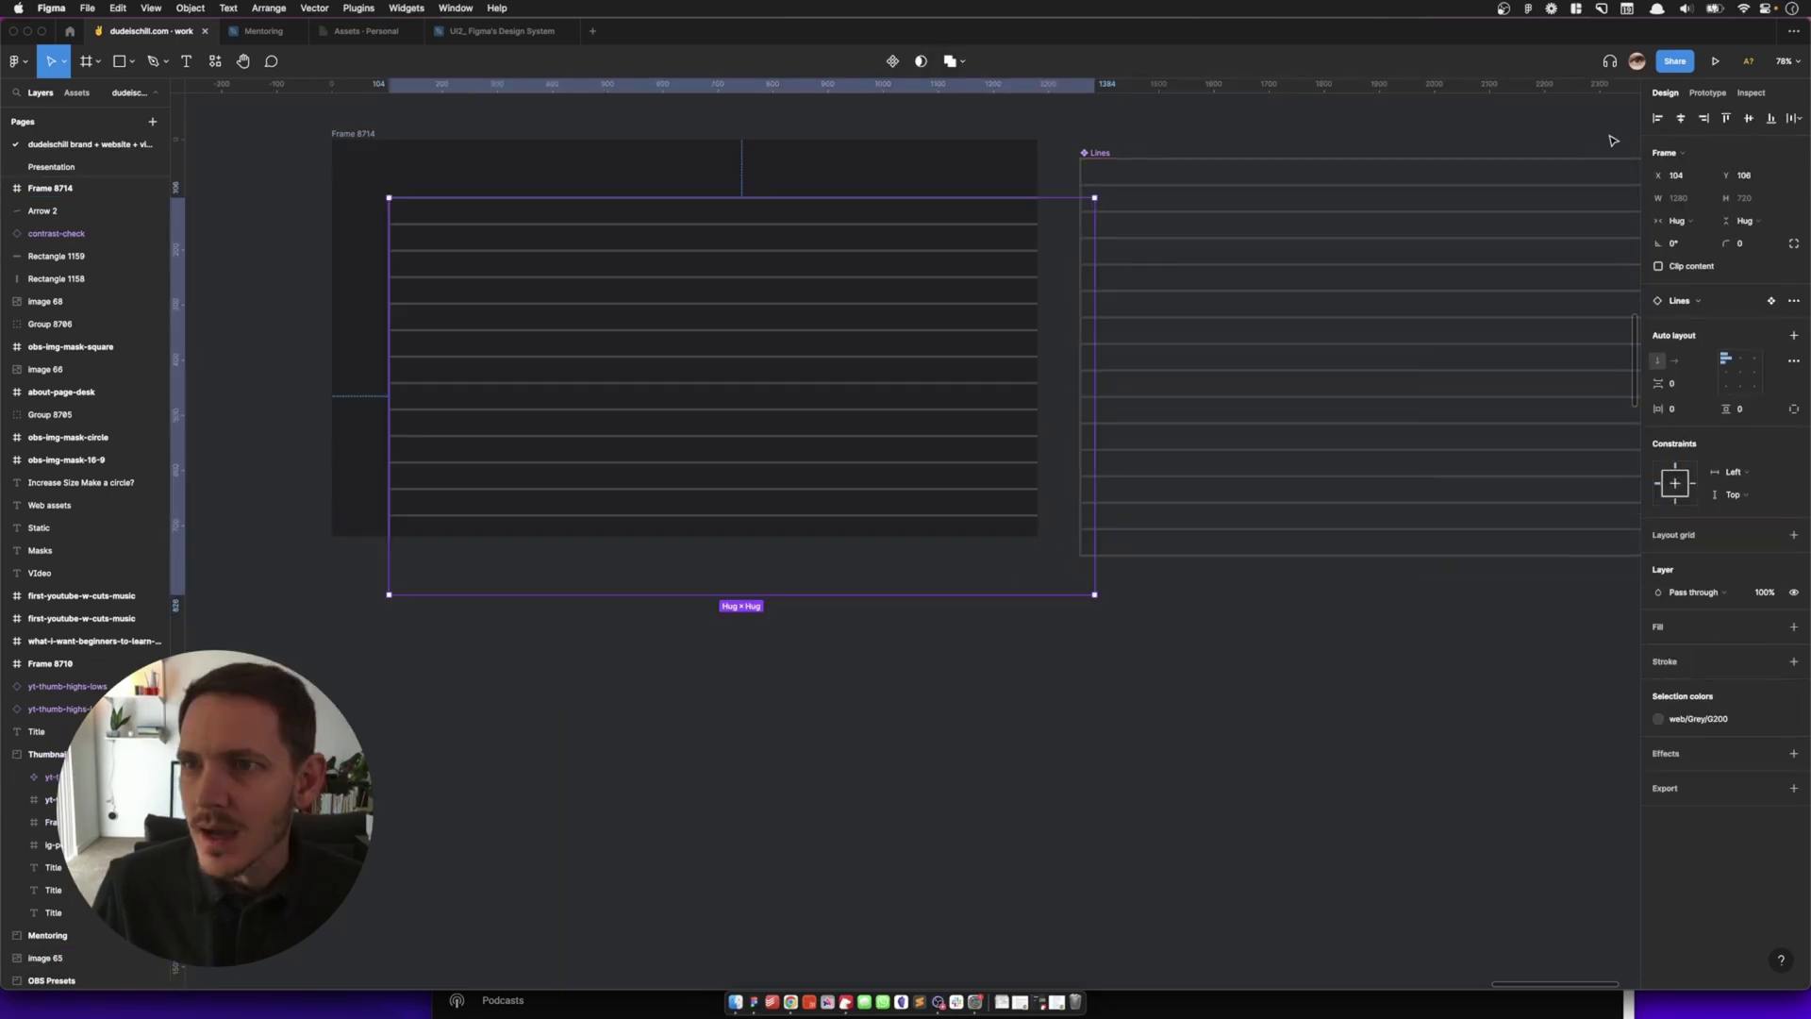
pyautogui.click(1654, 118)
pyautogui.click(1726, 118)
# Rename Frame 8714 to "Thumbnail" and batch-rename the rectangles in the Lines component to "Lineheight".
pyautogui.click(1103, 168)
pyautogui.click(362, 135)
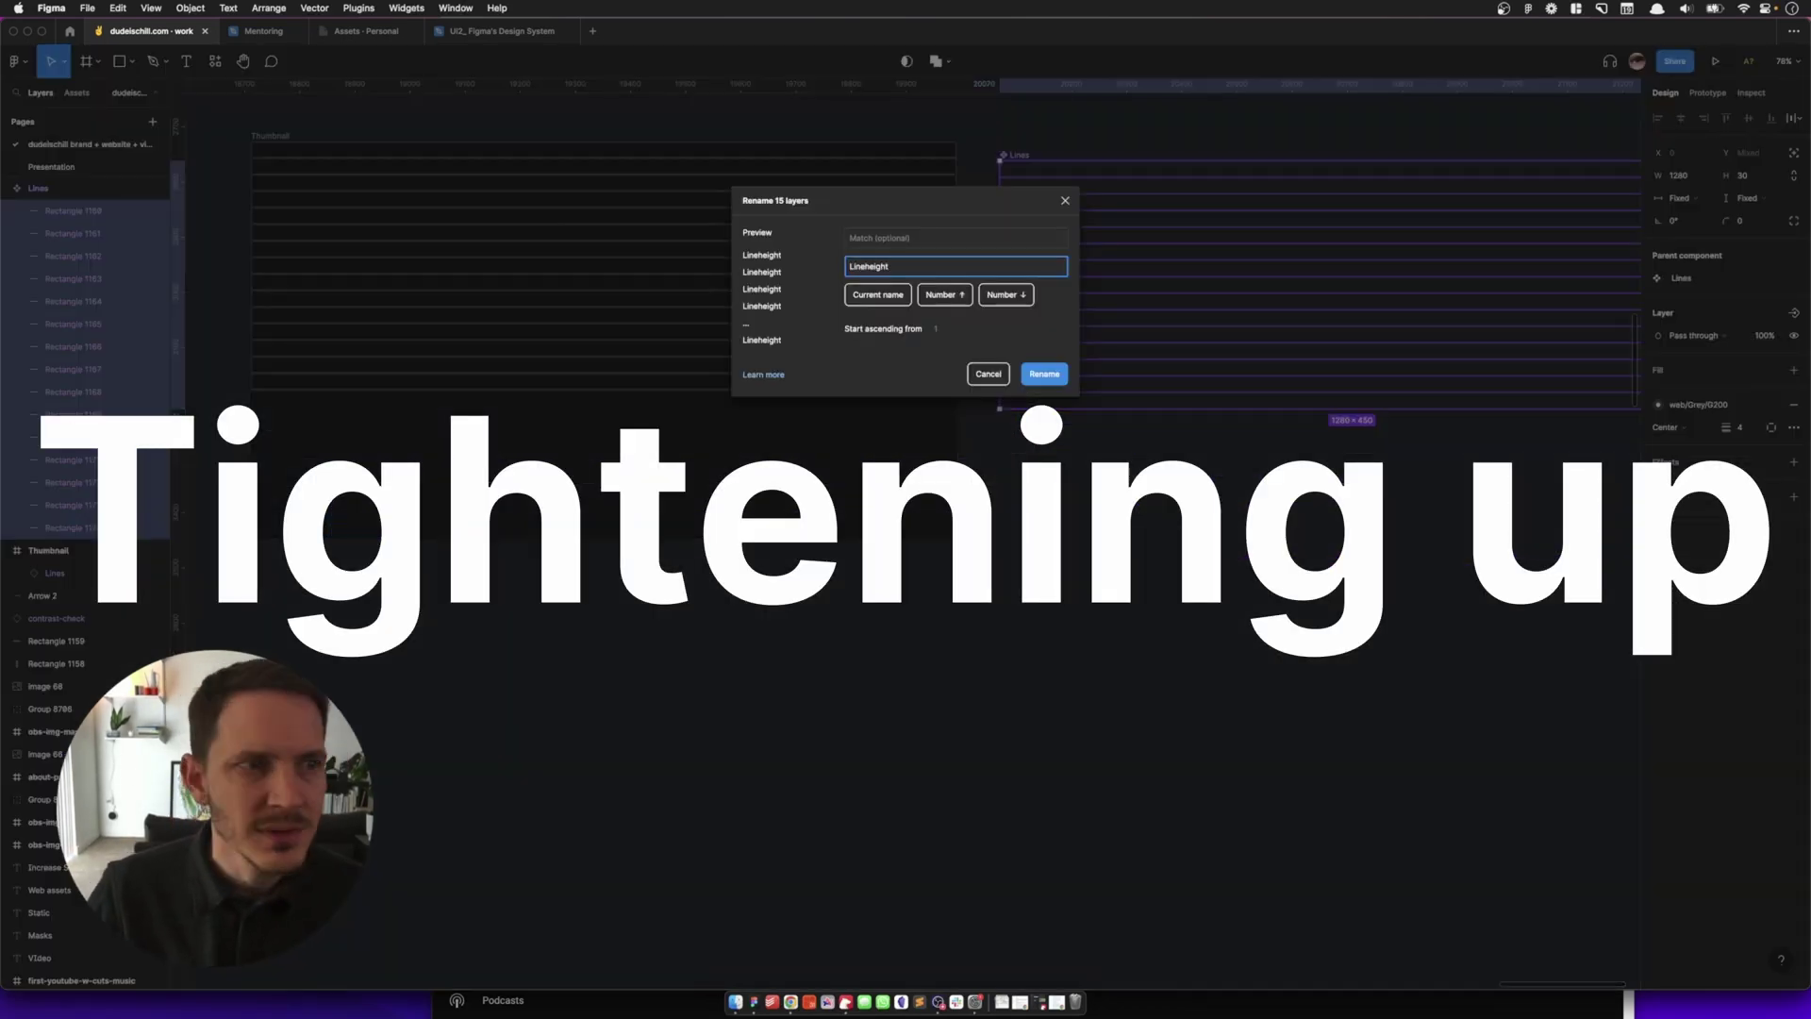
pyautogui.press('Return')
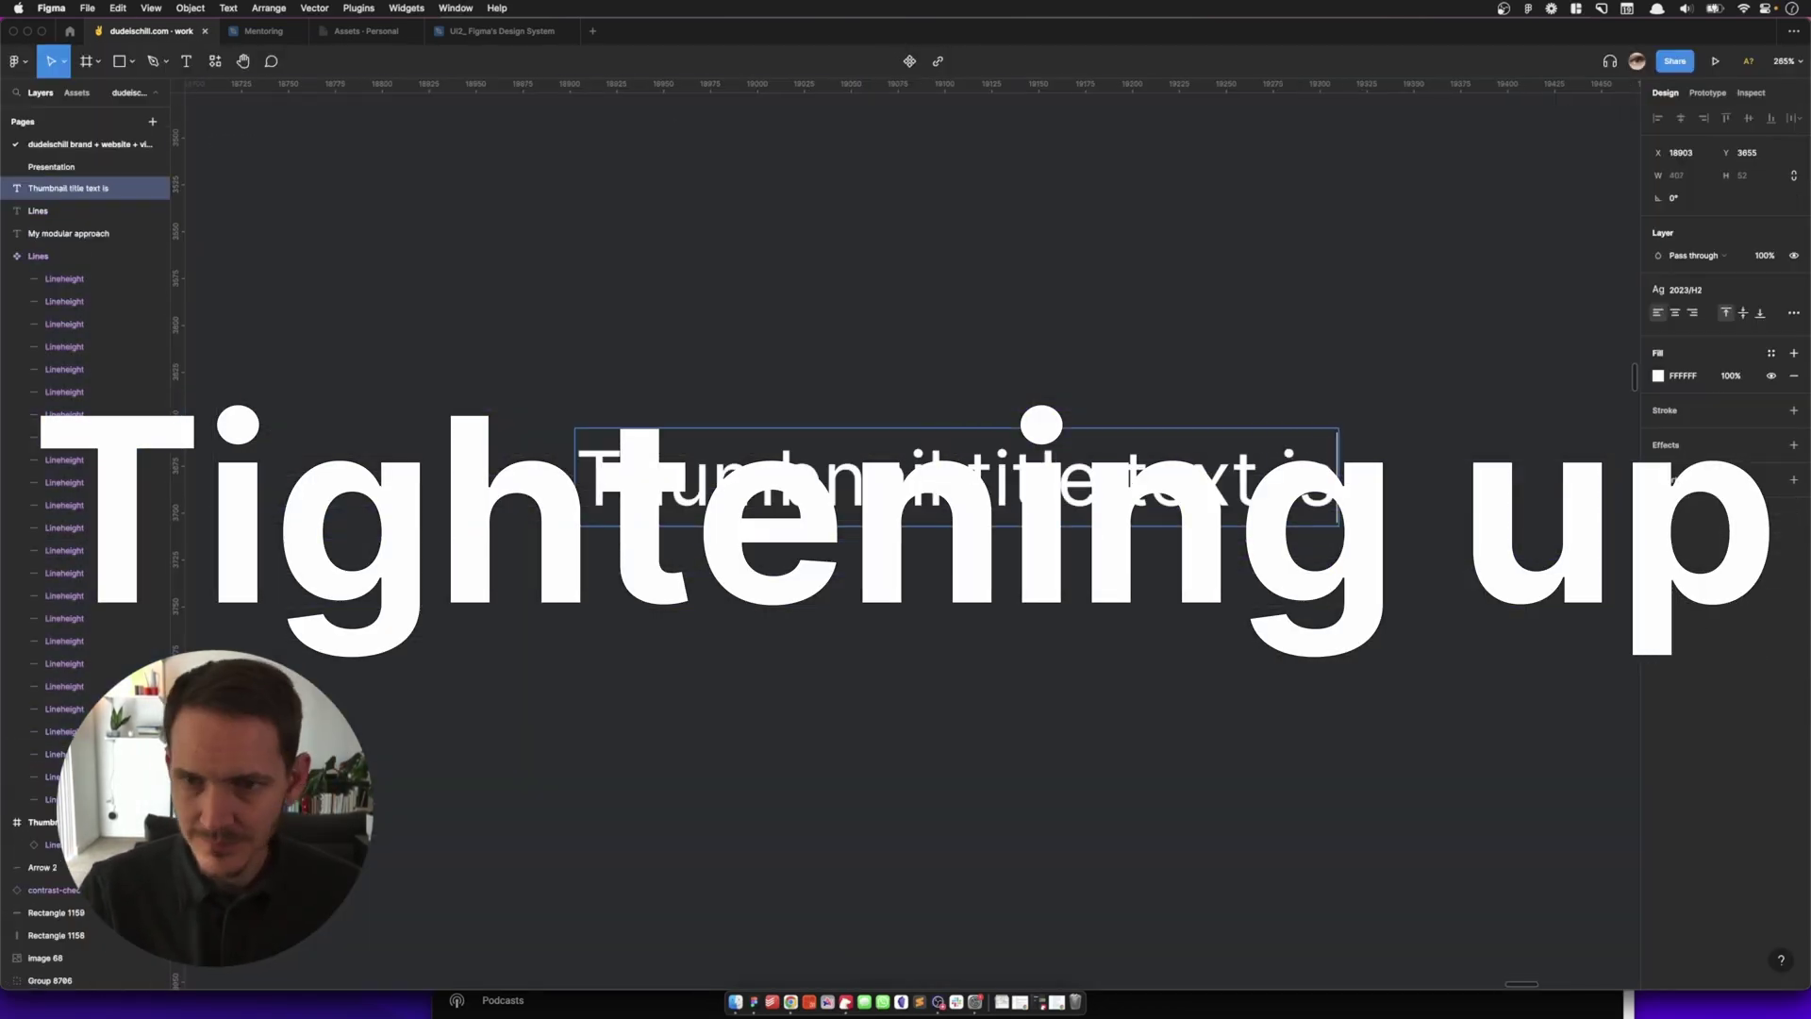
# Complete the title as "Thumbnail title text is the new thing" and set its Y position in the Thumbnail frame to 60.
pyautogui.write('the new thing')
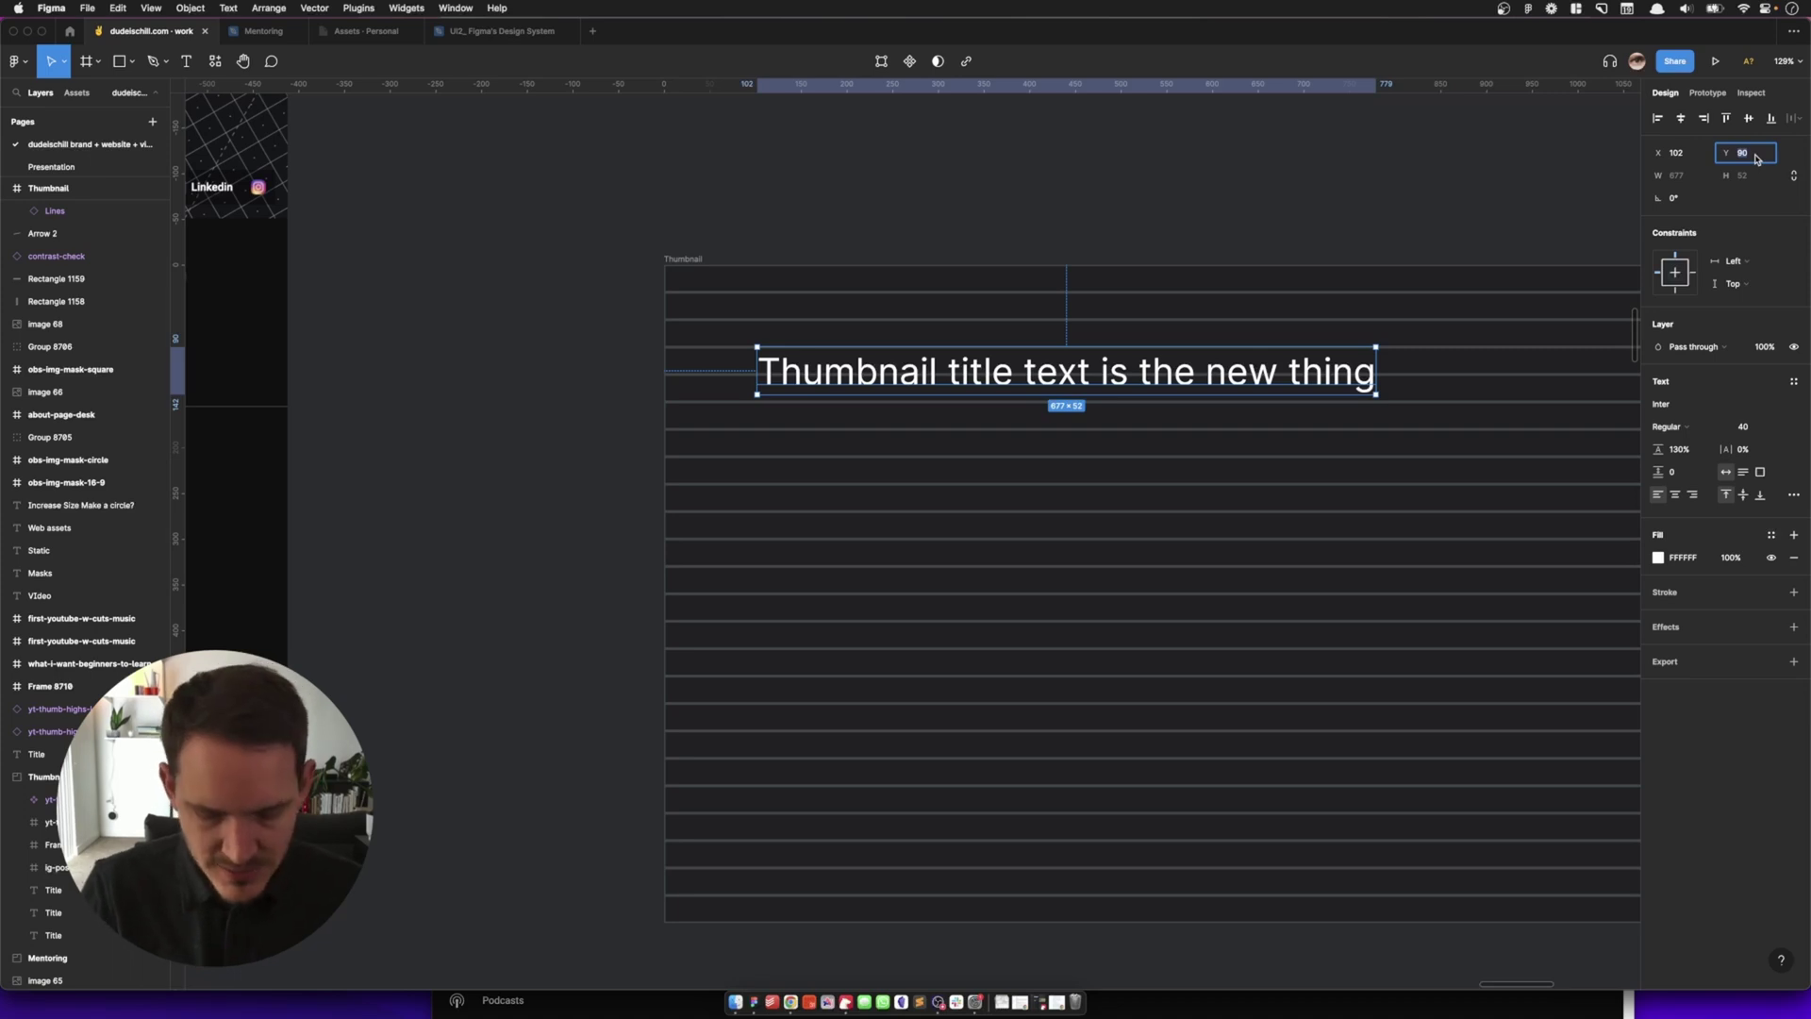
pyautogui.write('60')
pyautogui.press('Return')
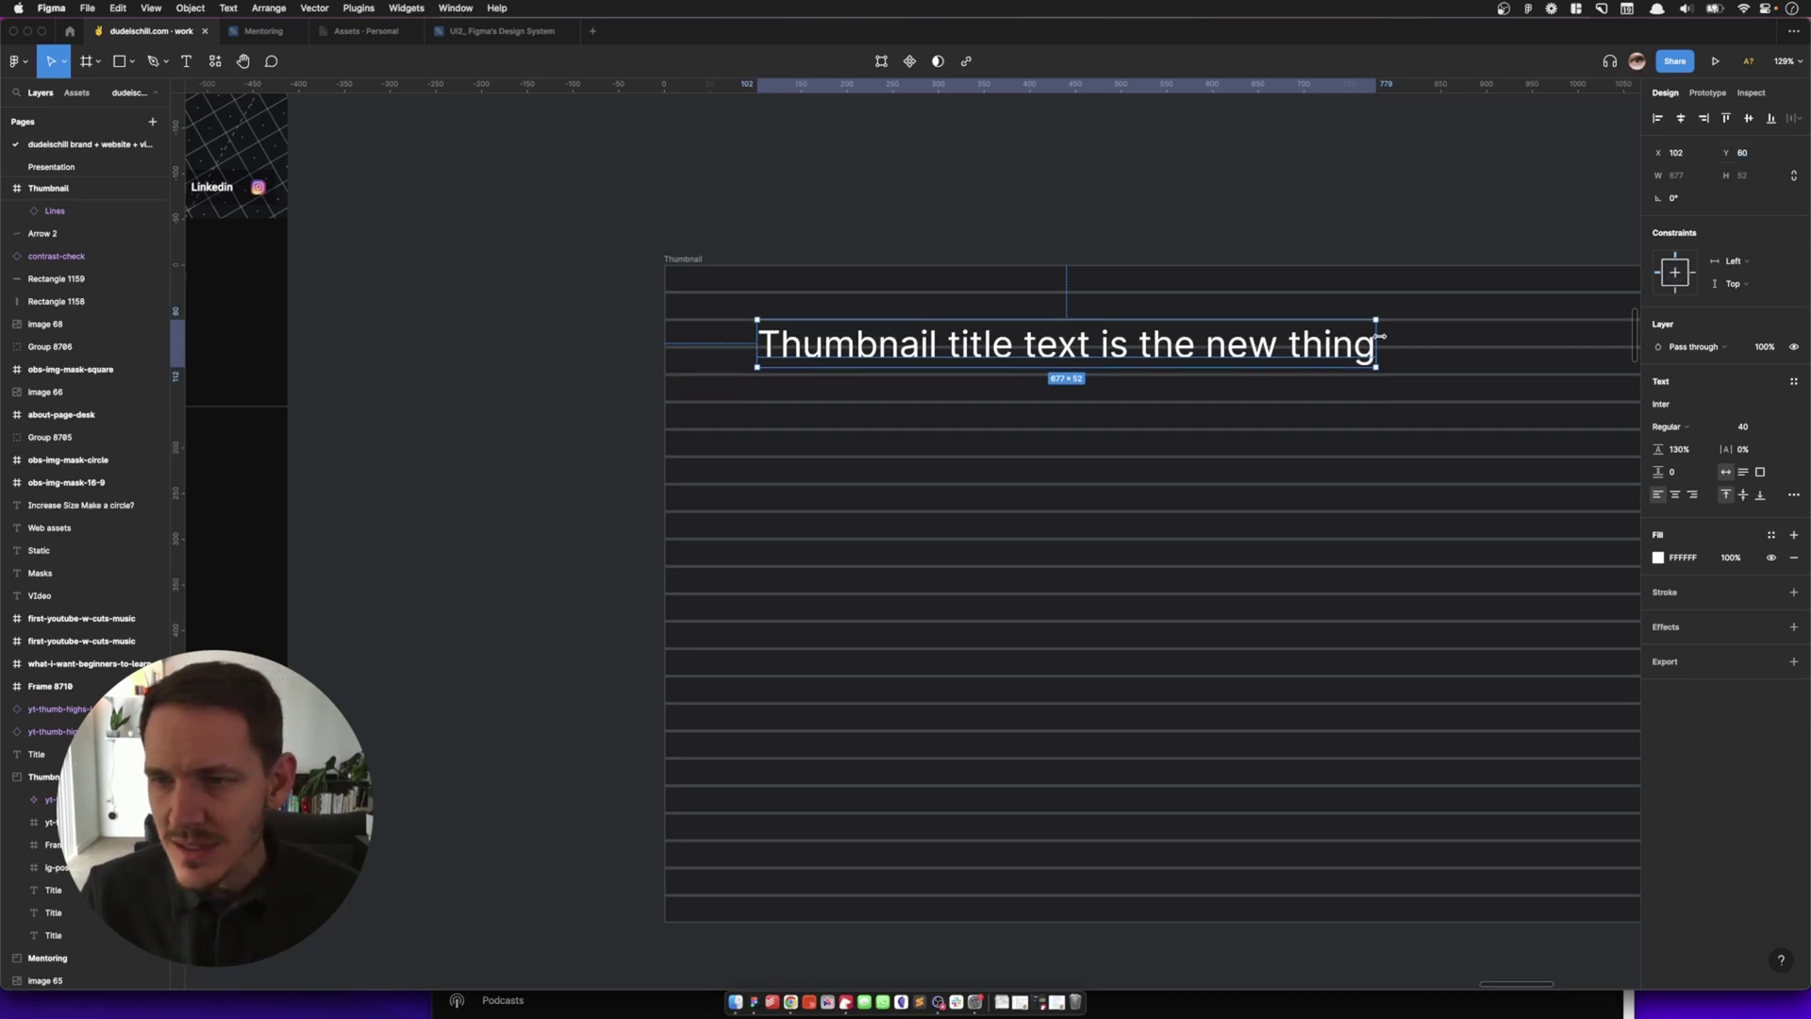
# Narrow the title text box to about 532 px wide and set its line height to 30*6.
pyautogui.moveTo(1373, 344); pyautogui.dragTo(1309, 346)
pyautogui.moveTo(1199, 337); pyautogui.dragTo(1243, 344)
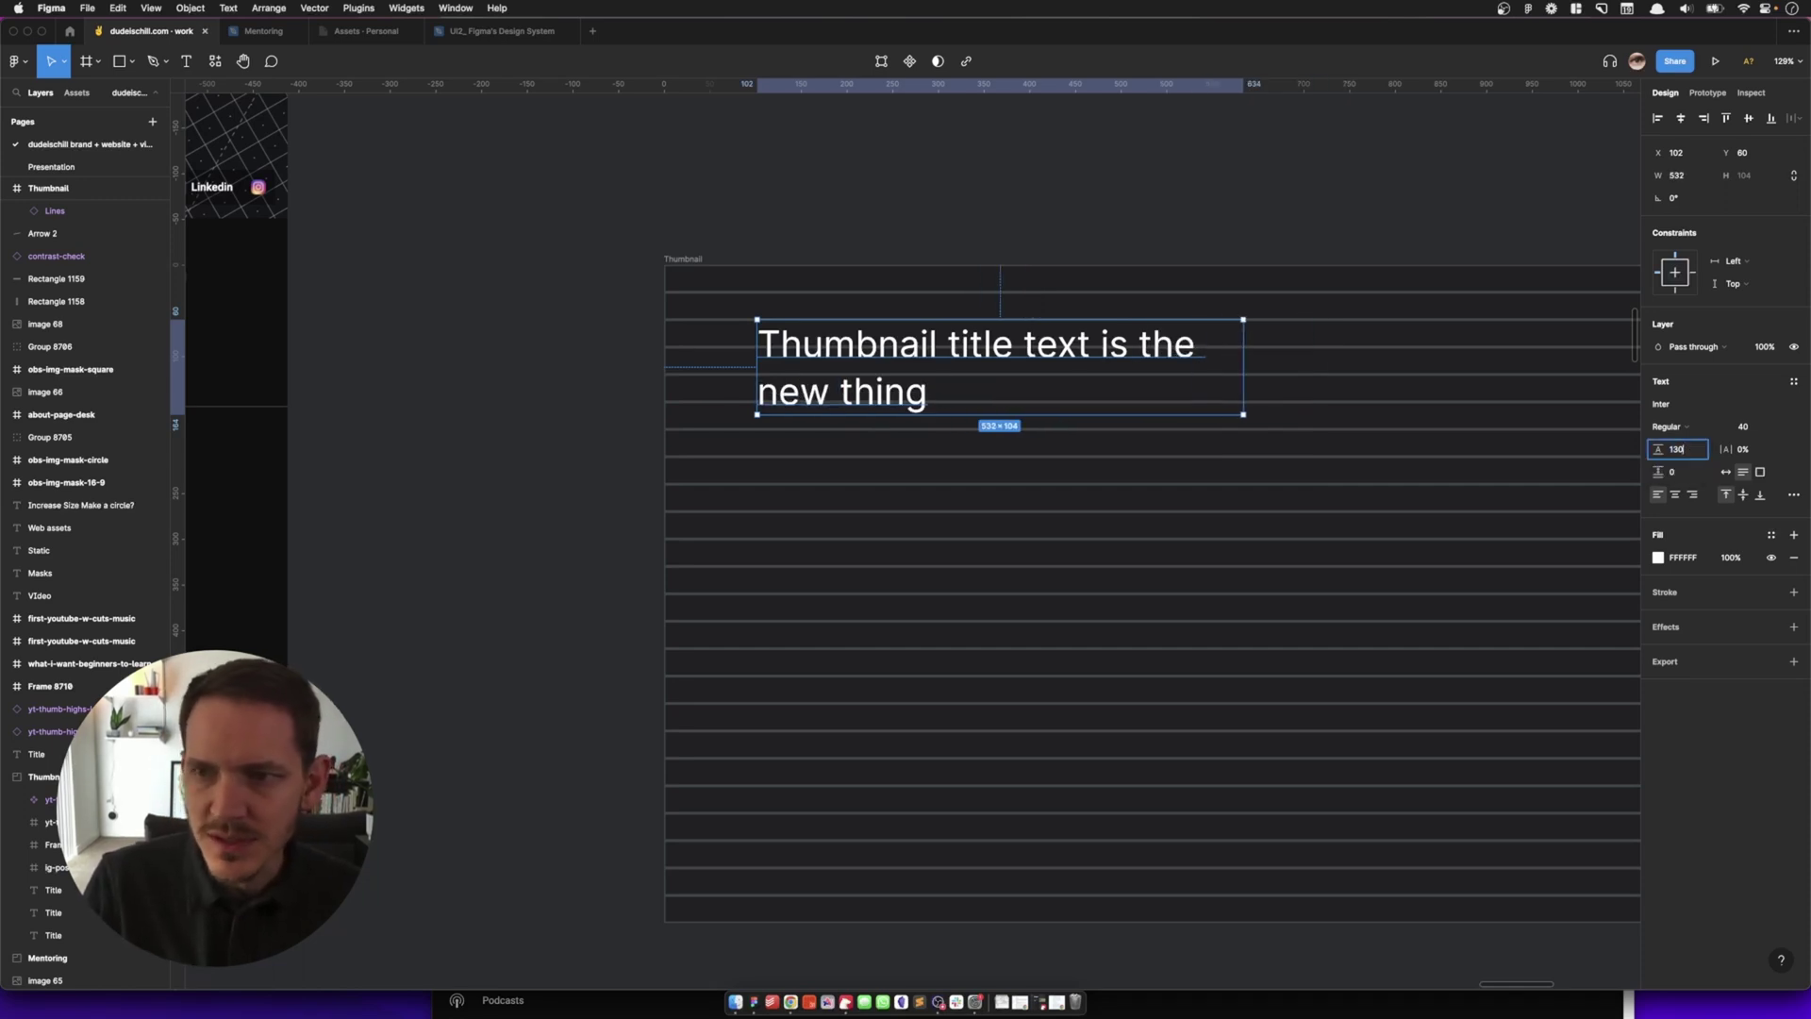
pyautogui.write('30')
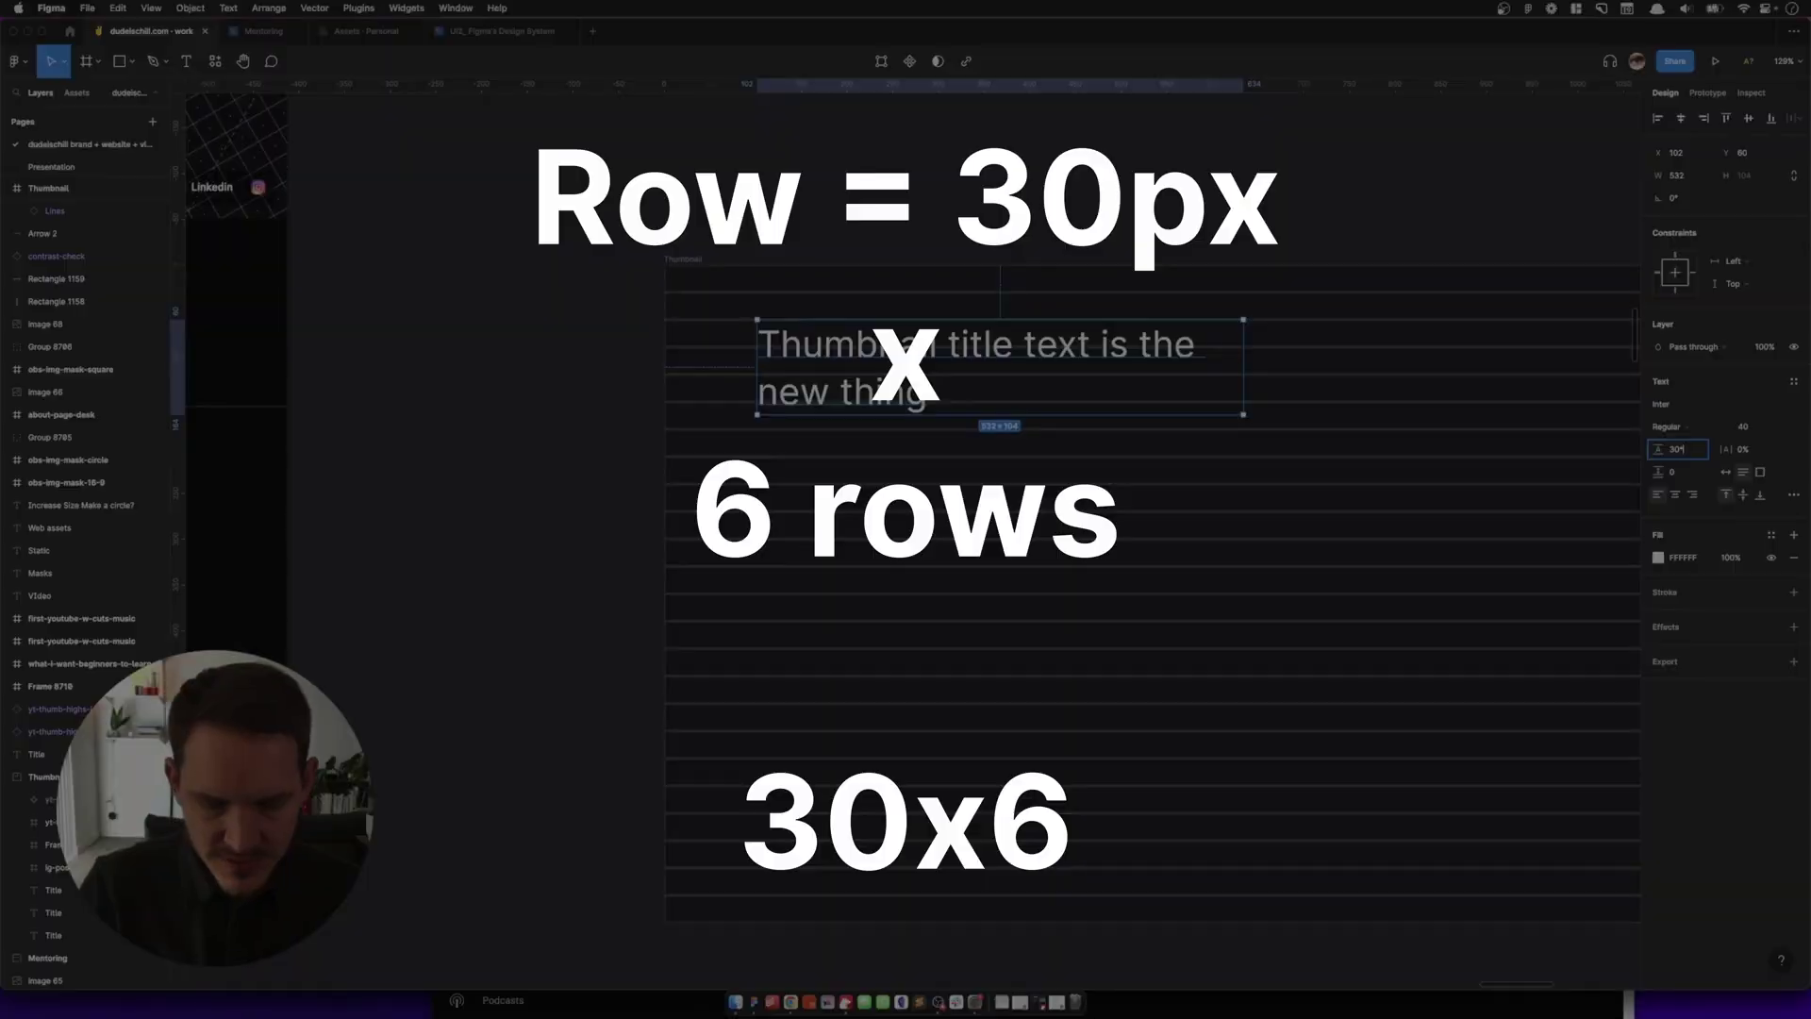
pyautogui.write('*6')
pyautogui.press('Return')
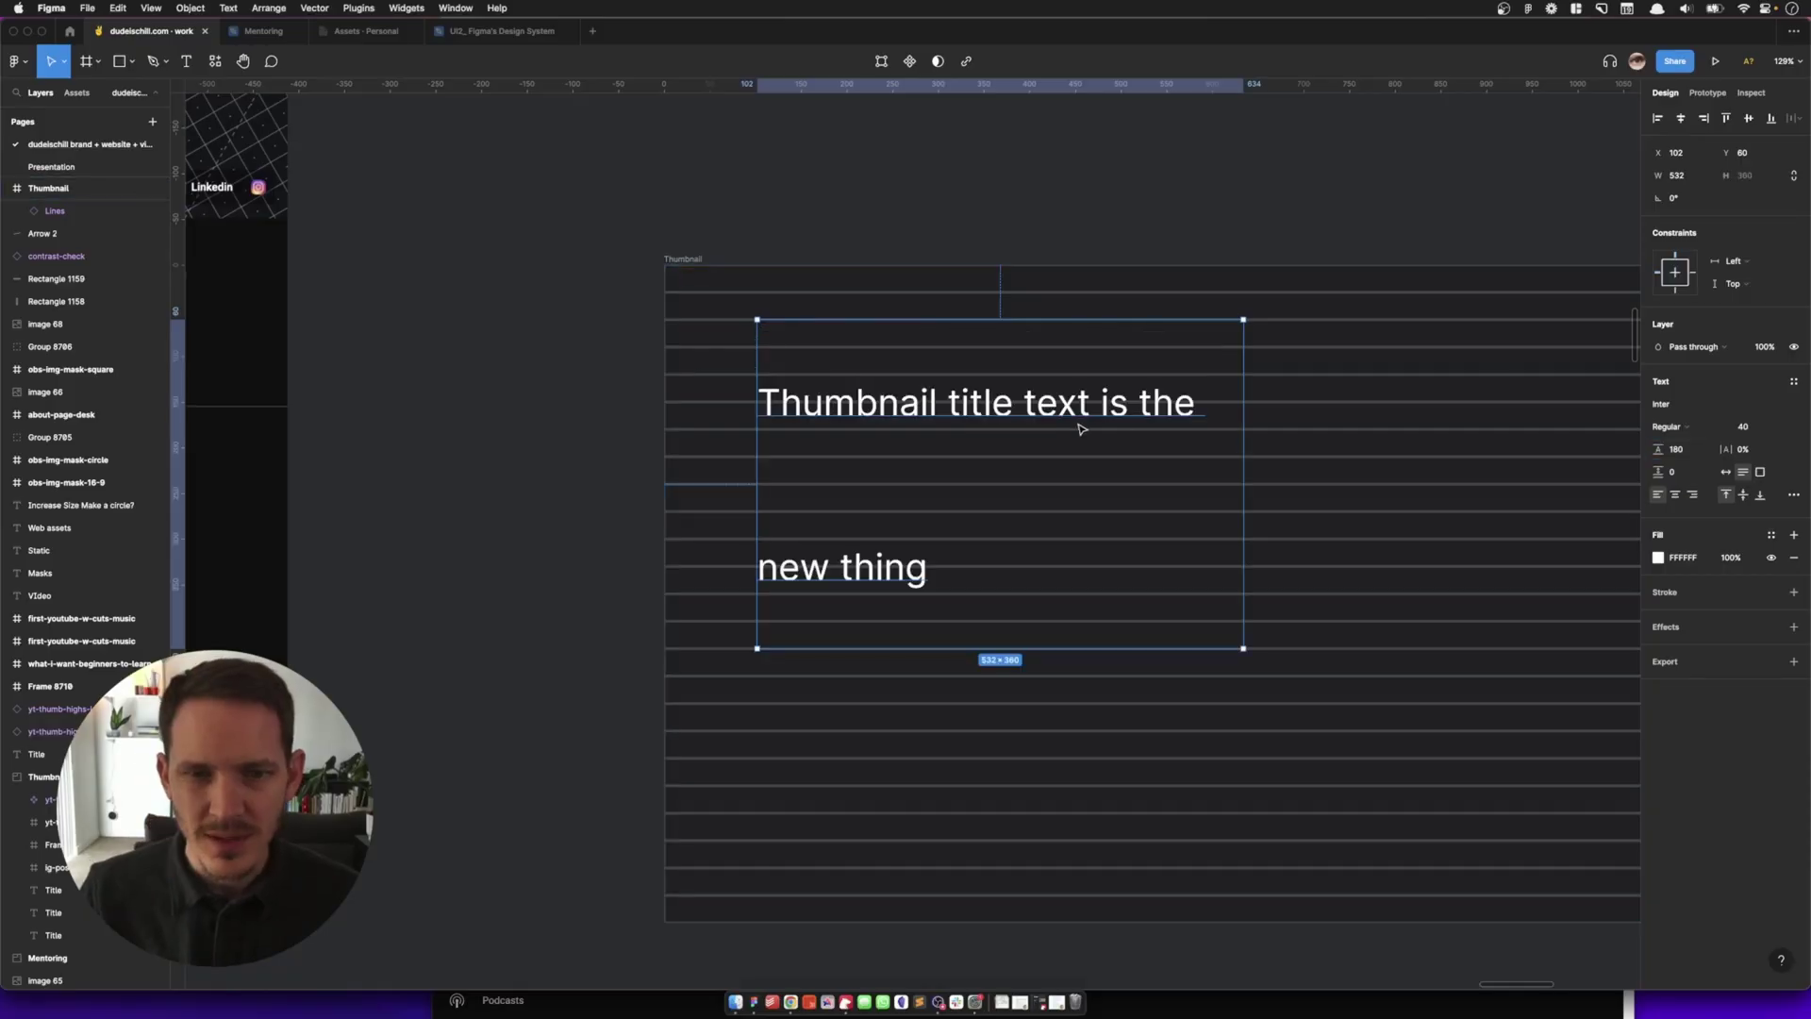
# Make the title text in the Thumbnail frame Bold and increase its font size to 96.
pyautogui.click(658, 245)
pyautogui.click(675, 257)
pyautogui.hotkey('shift', '2')
pyautogui.click(477, 323)
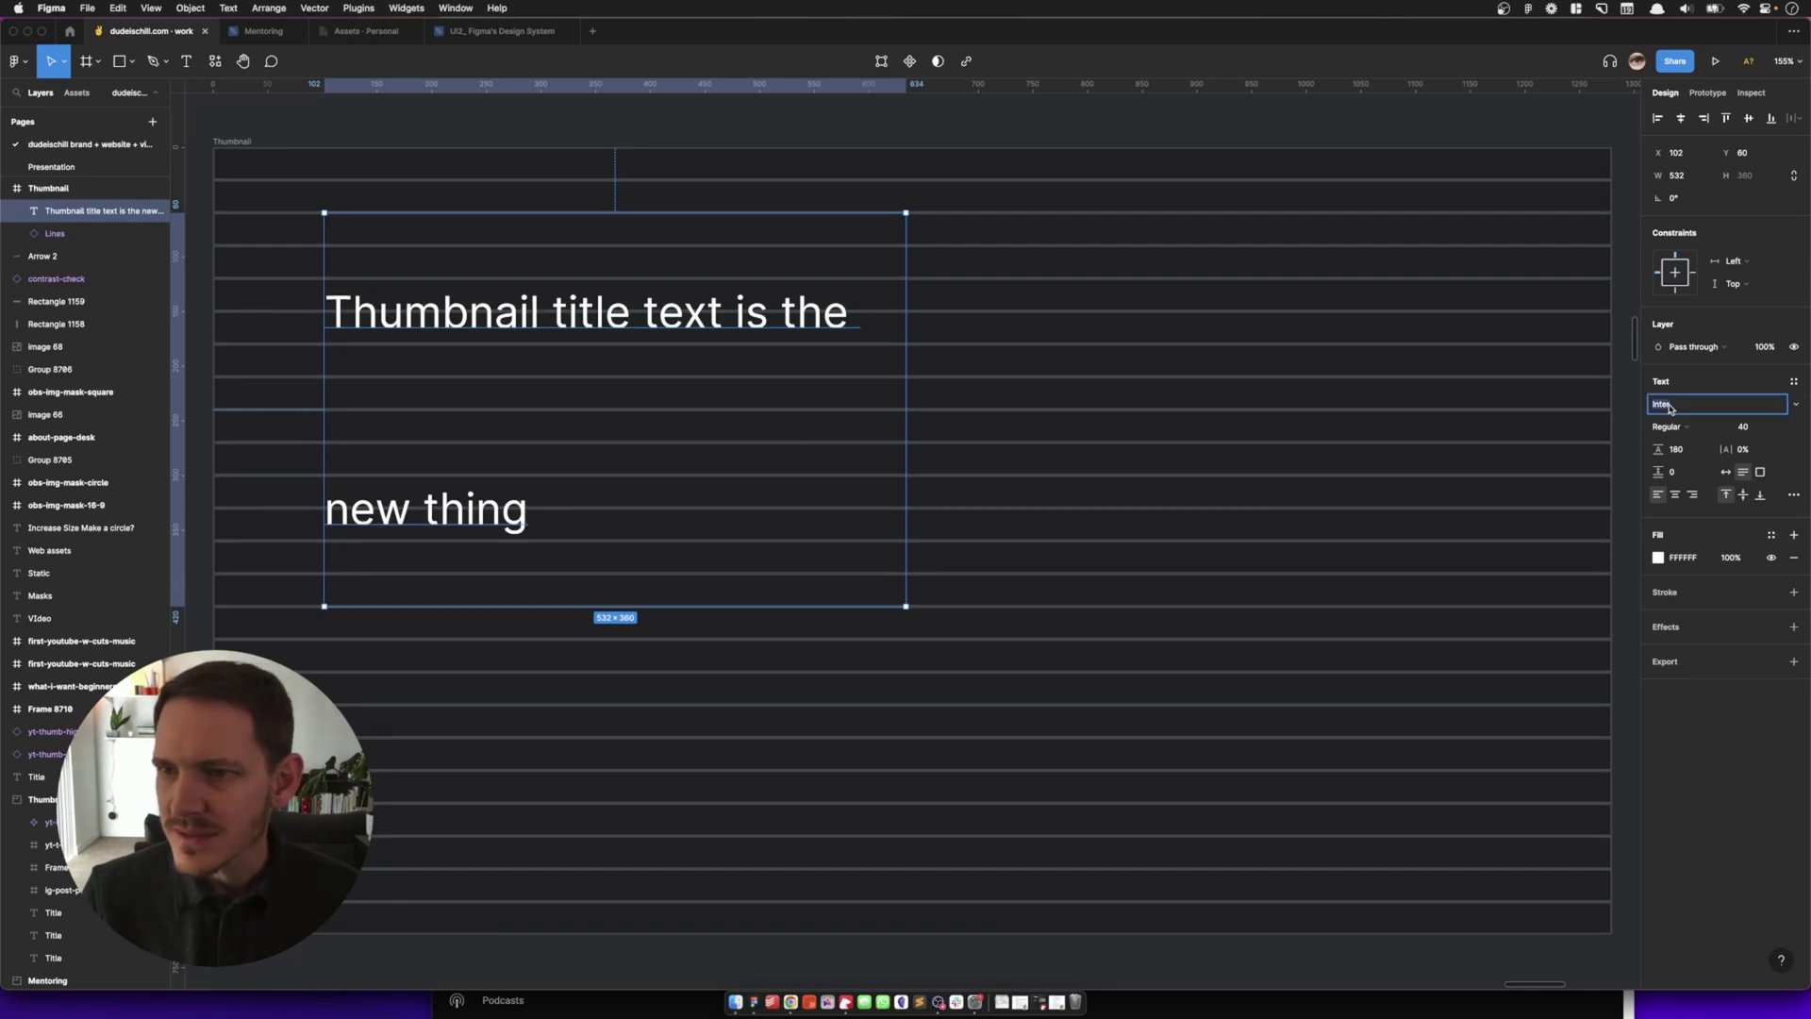
pyautogui.click(1792, 410)
pyautogui.click(1695, 405)
pyautogui.click(1669, 426)
pyautogui.click(1693, 479)
pyautogui.click(1750, 426)
pyautogui.hotkey('shift', 'Up')
pyautogui.hotkey('shift', 'Up')
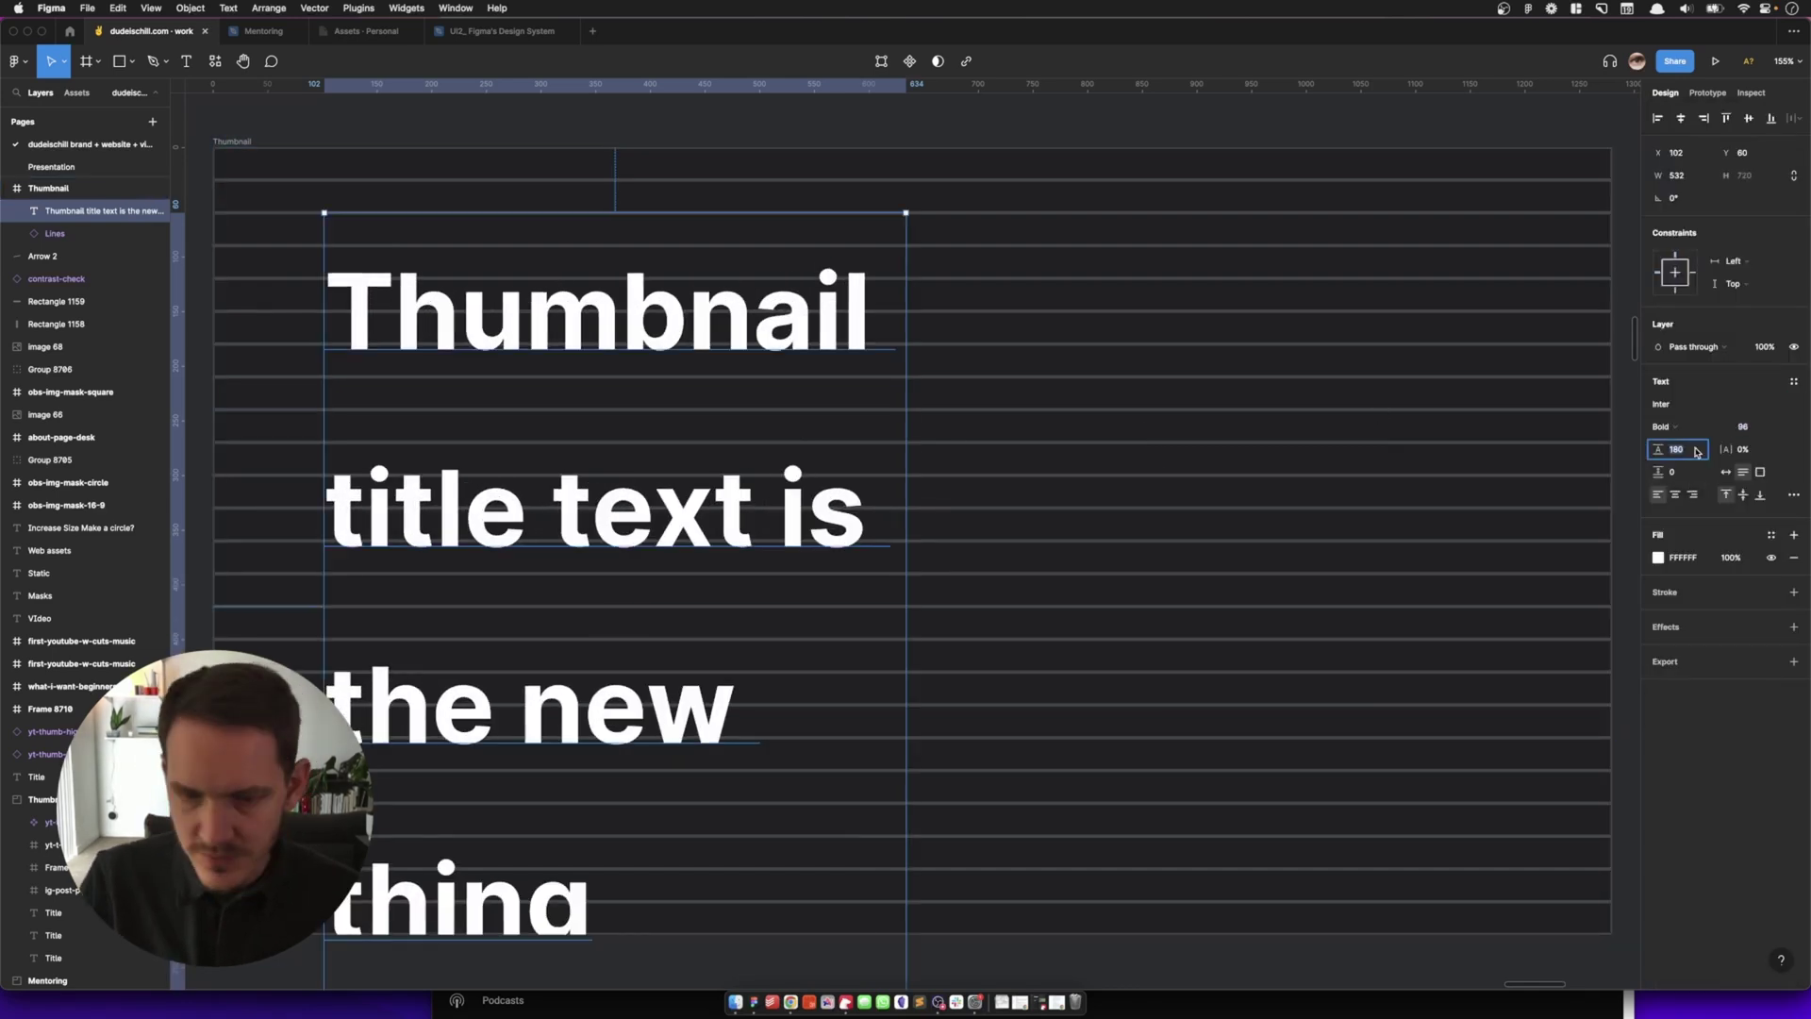
# Reduce the title to font size 64 with a line height of 60.
pyautogui.scroll(-3, 732, 327)
pyautogui.scroll(2, 721, 328)
pyautogui.moveTo(735, 335); pyautogui.dragTo(970, 469)
pyautogui.press('super+z')
pyautogui.scroll(-2, 939, 394)
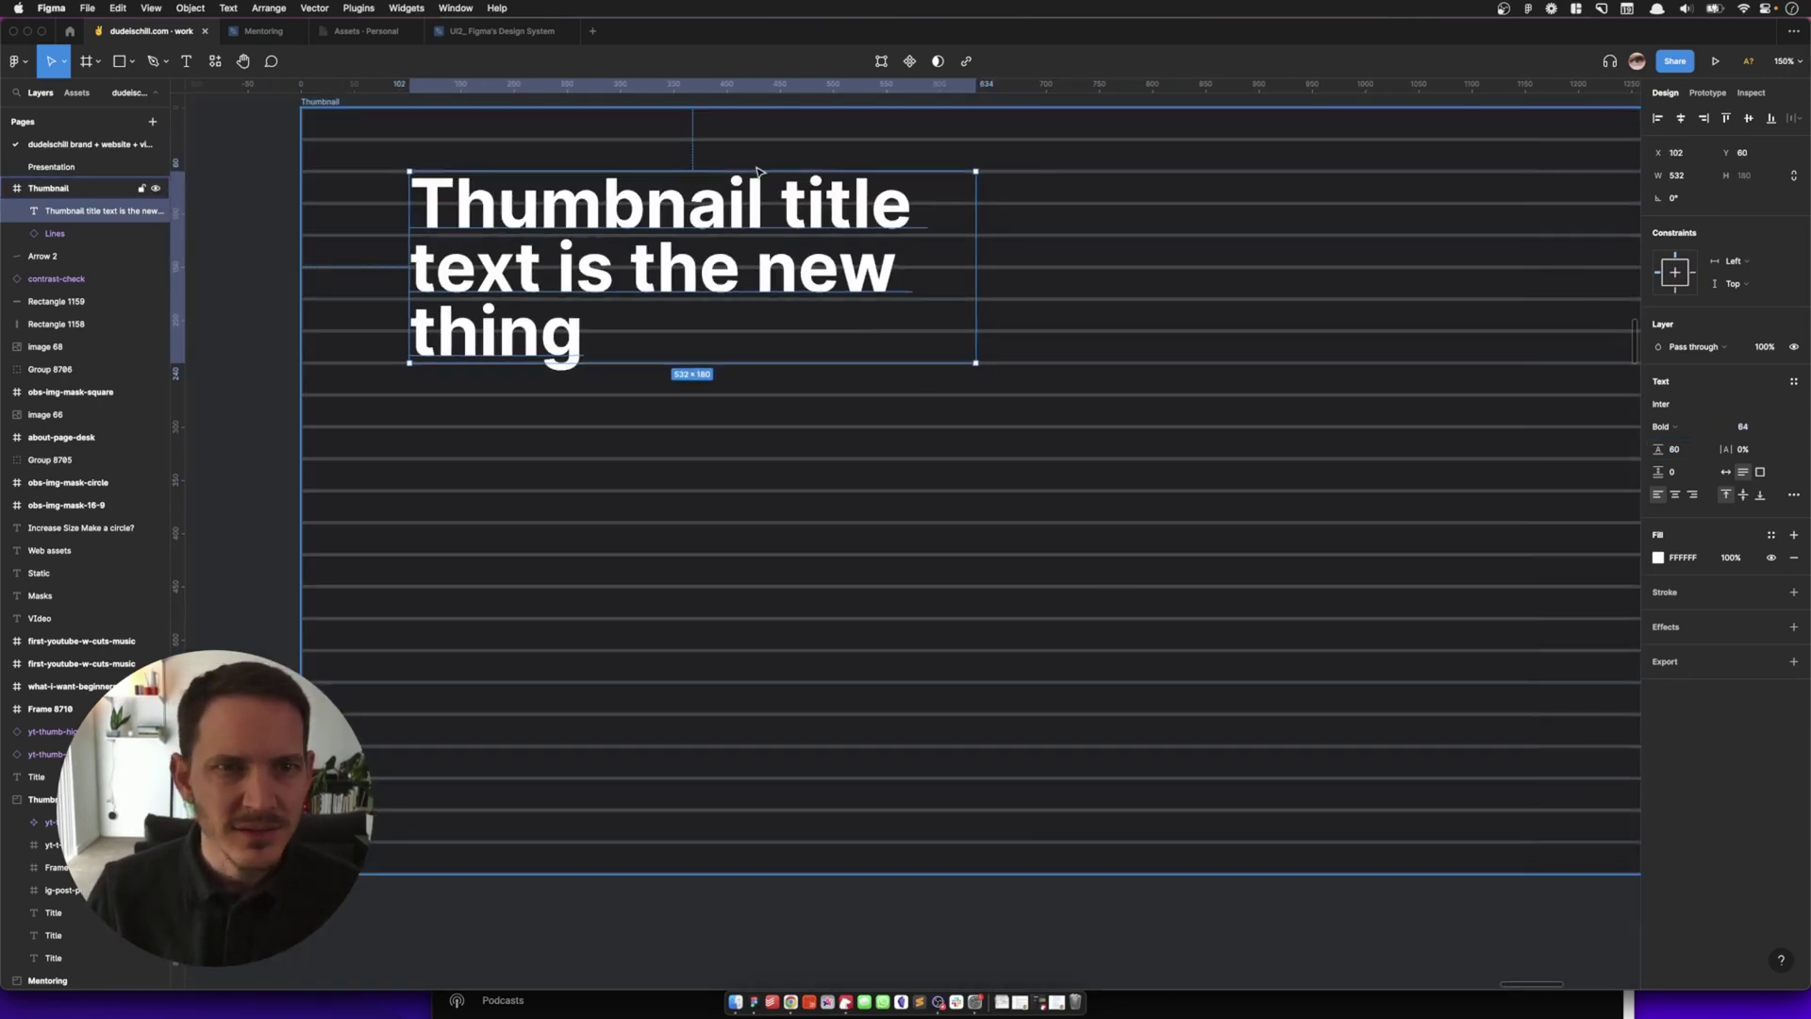
# Inspect how the title's lines sit on the line-height grid, using the outline view as well.
pyautogui.click(247, 170)
pyautogui.scroll(1, 257, 172)
pyautogui.click(482, 230)
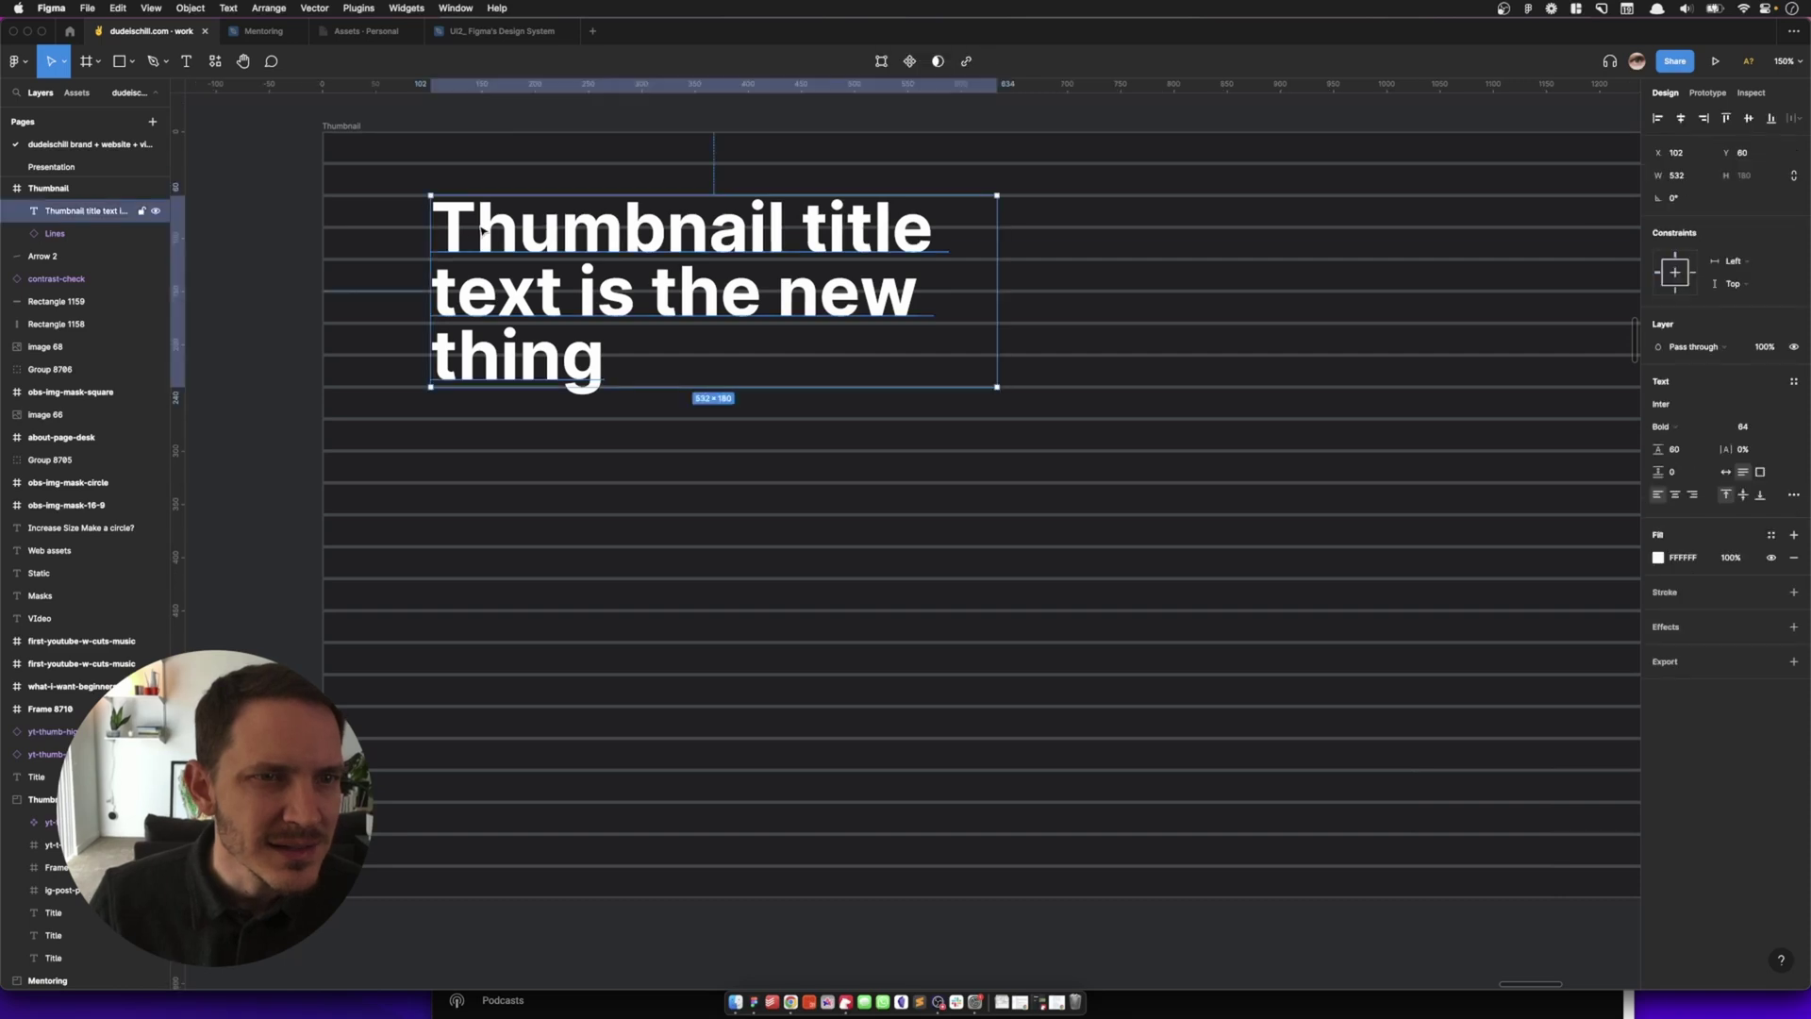
pyautogui.scroll(3, 428, 225)
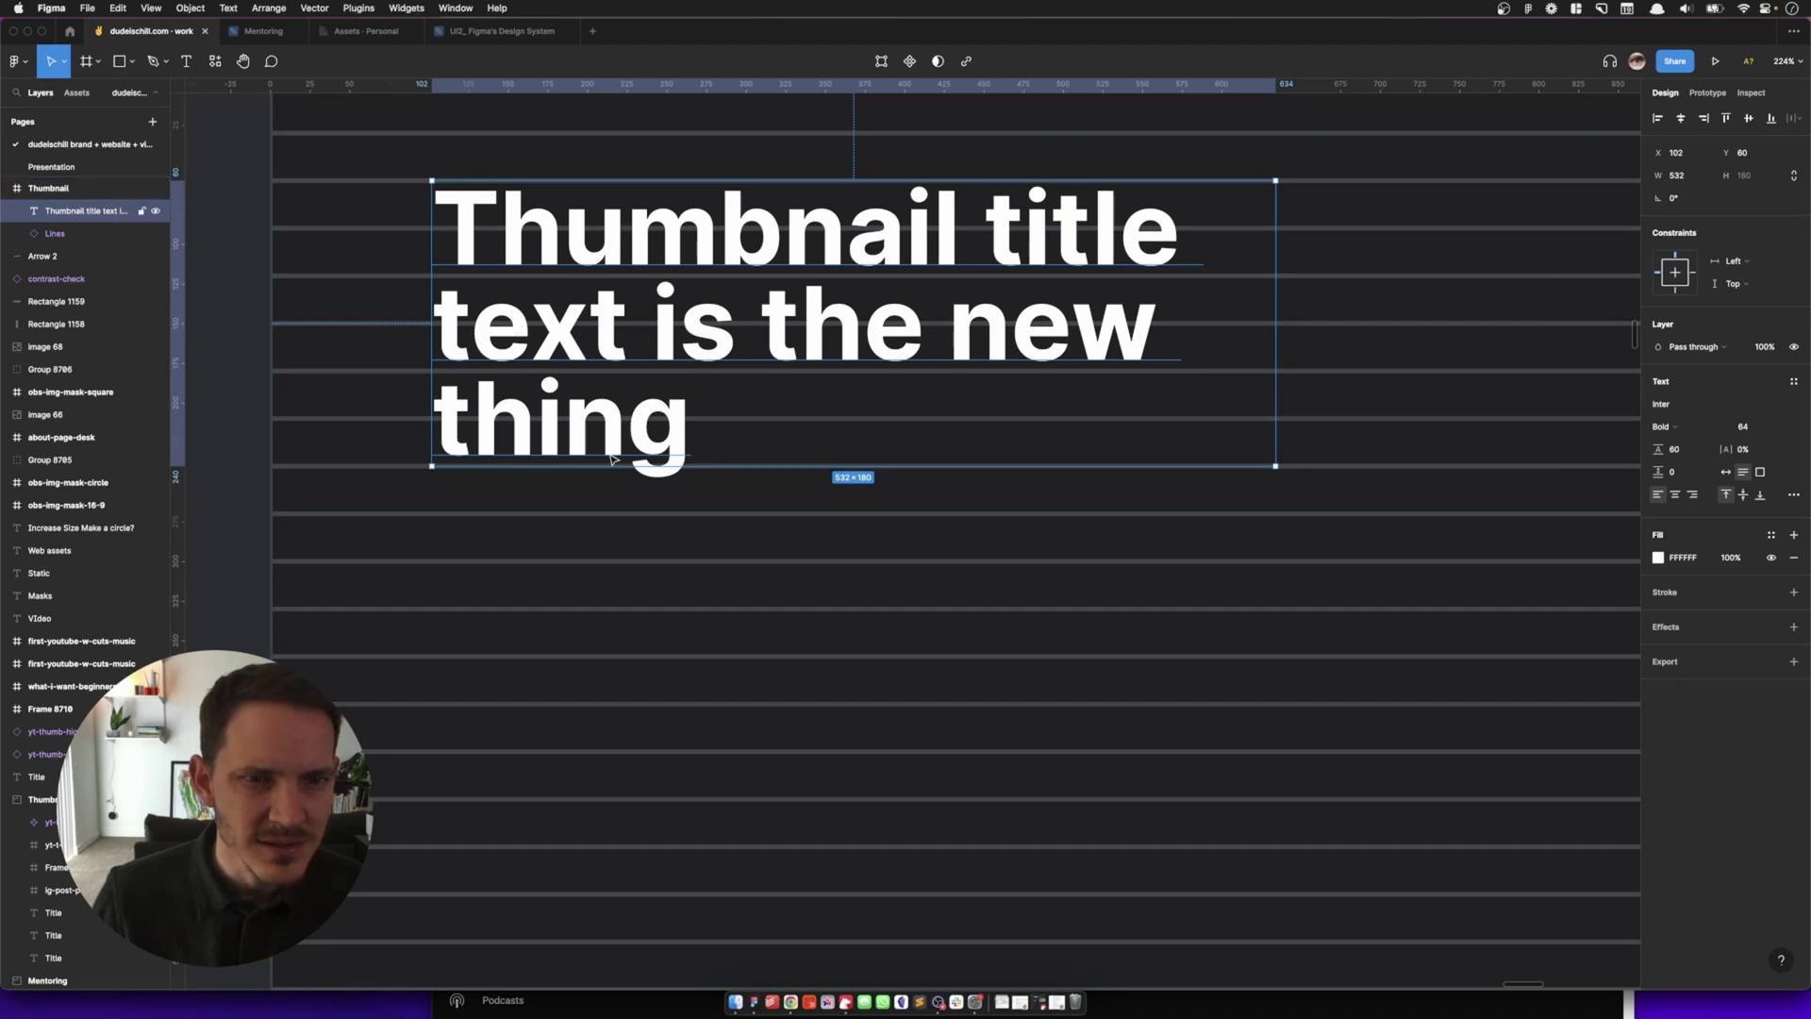
pyautogui.click(231, 375)
pyautogui.press('super+y')
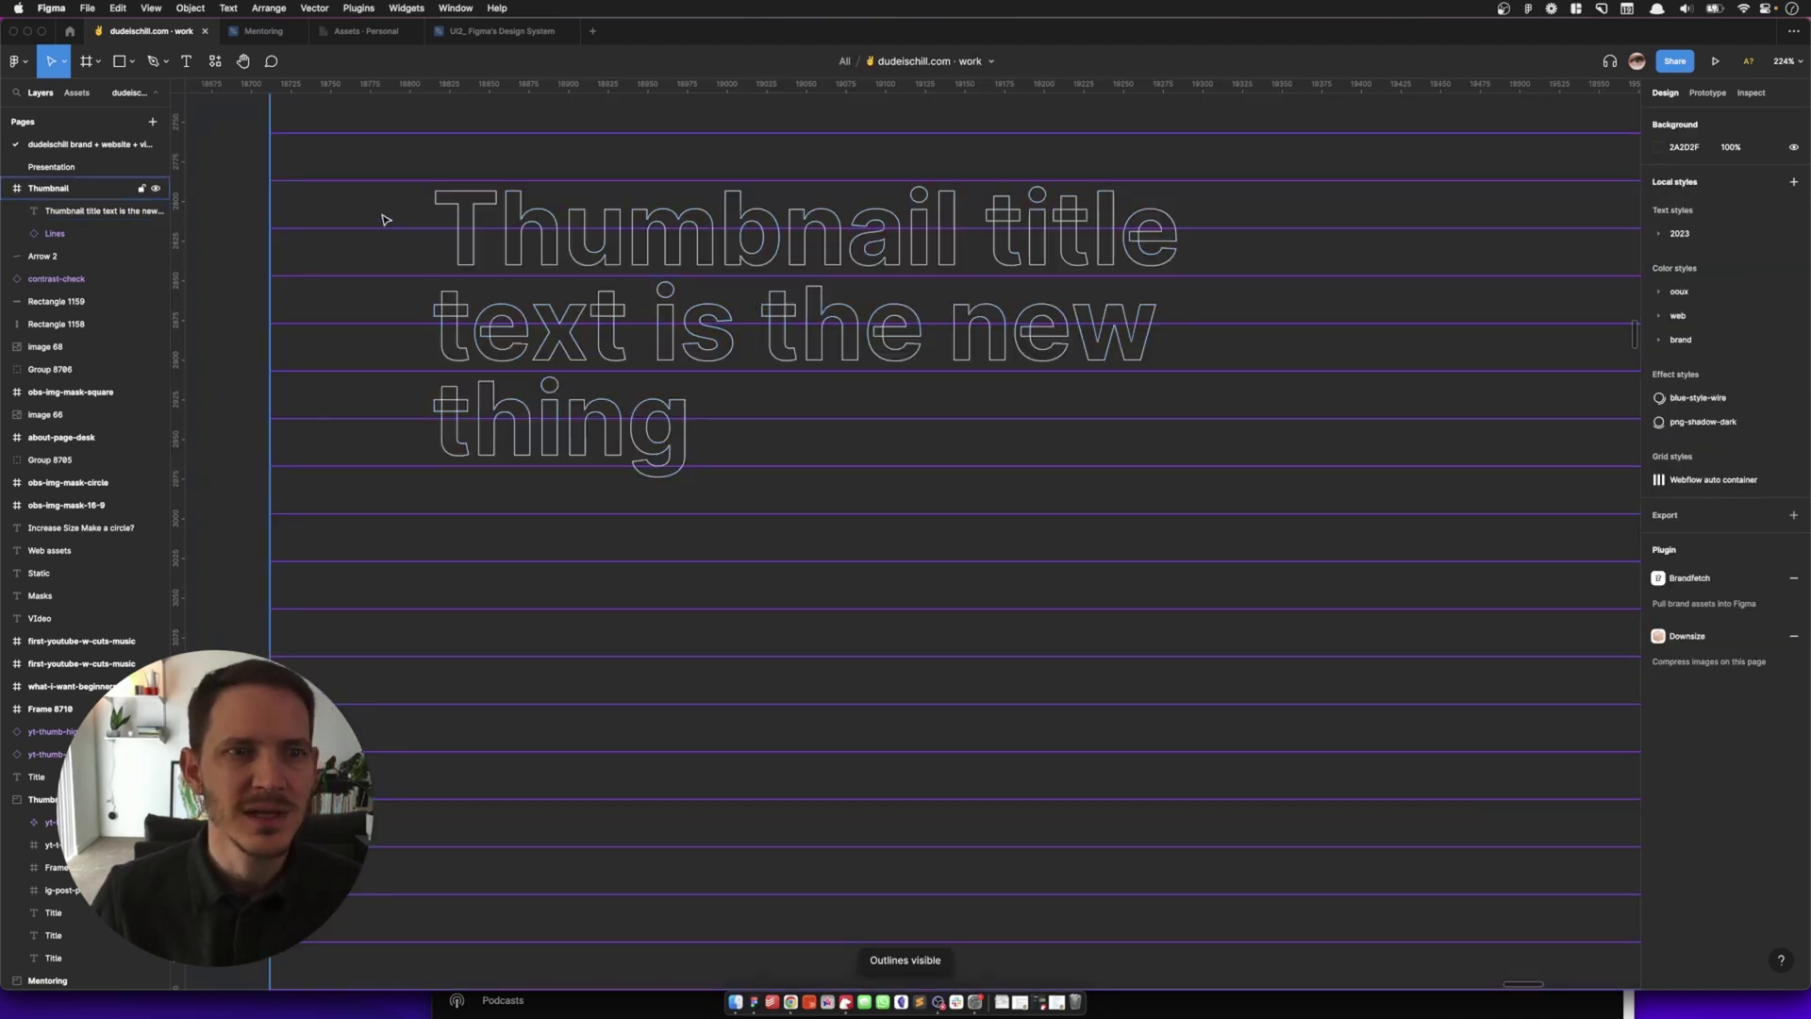
pyautogui.click(583, 261)
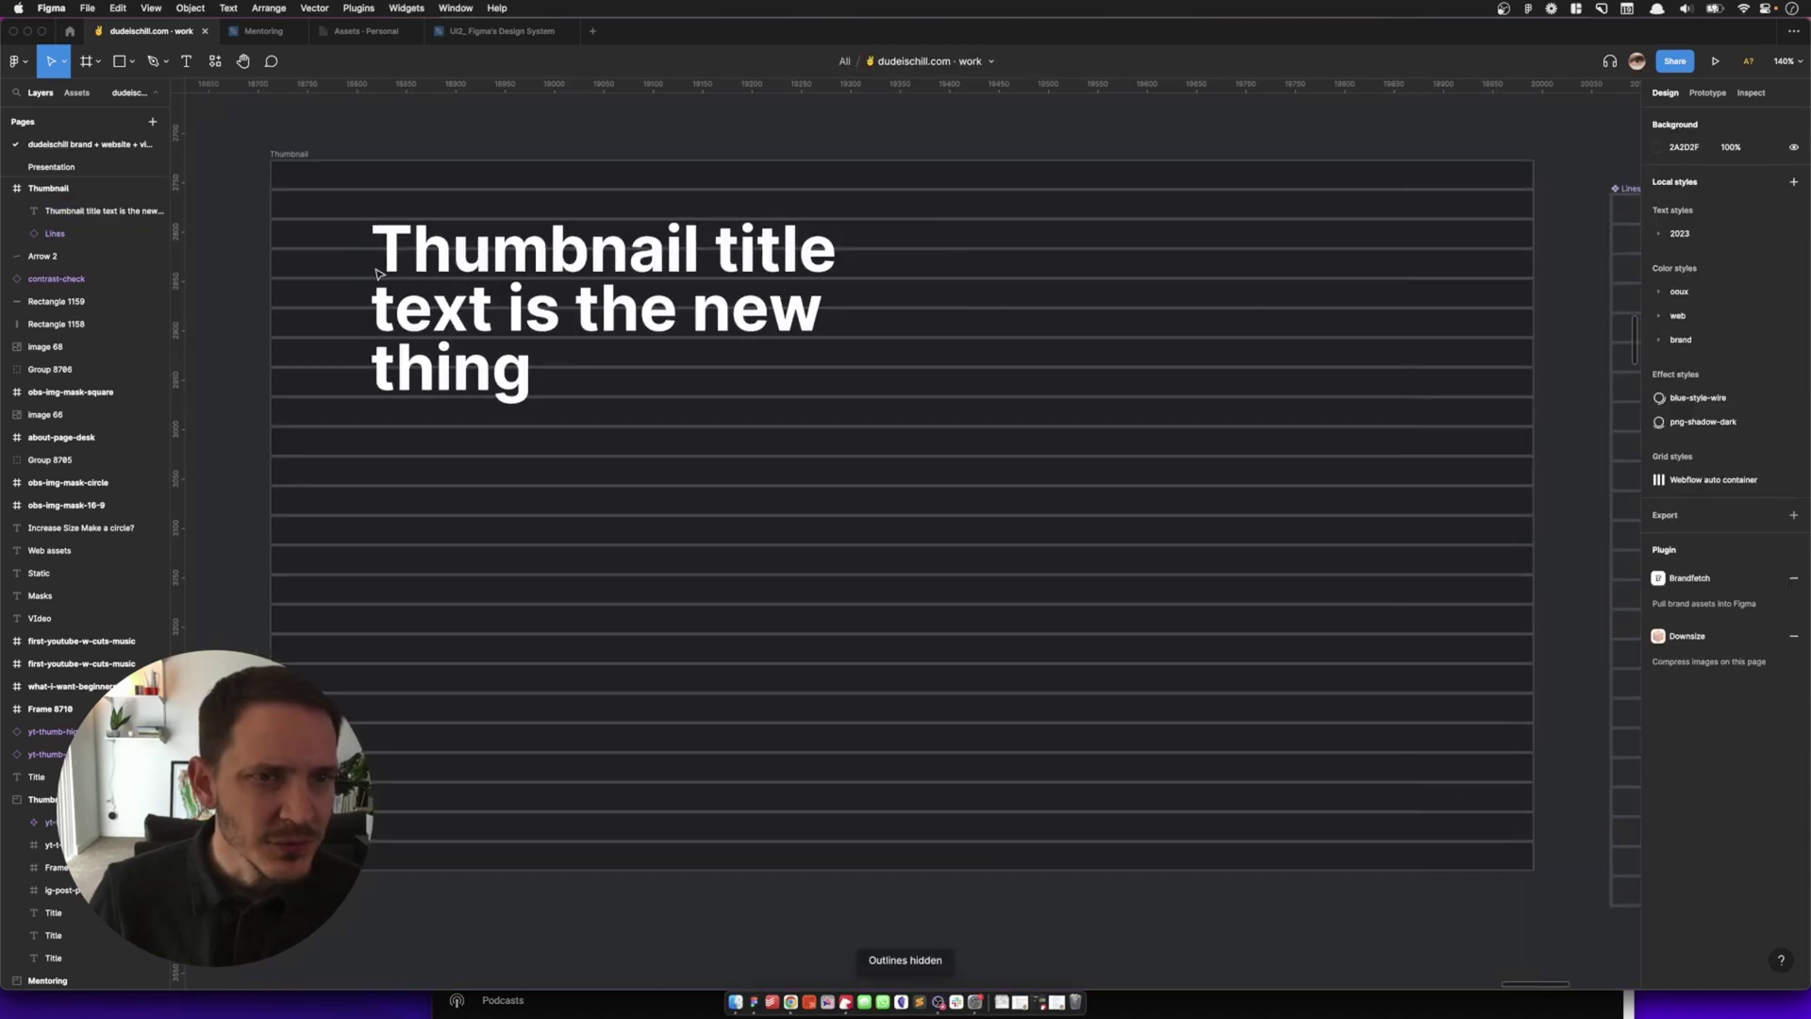
# Set the title text's X position in the Thumbnail frame to 60.
pyautogui.click(446, 271)
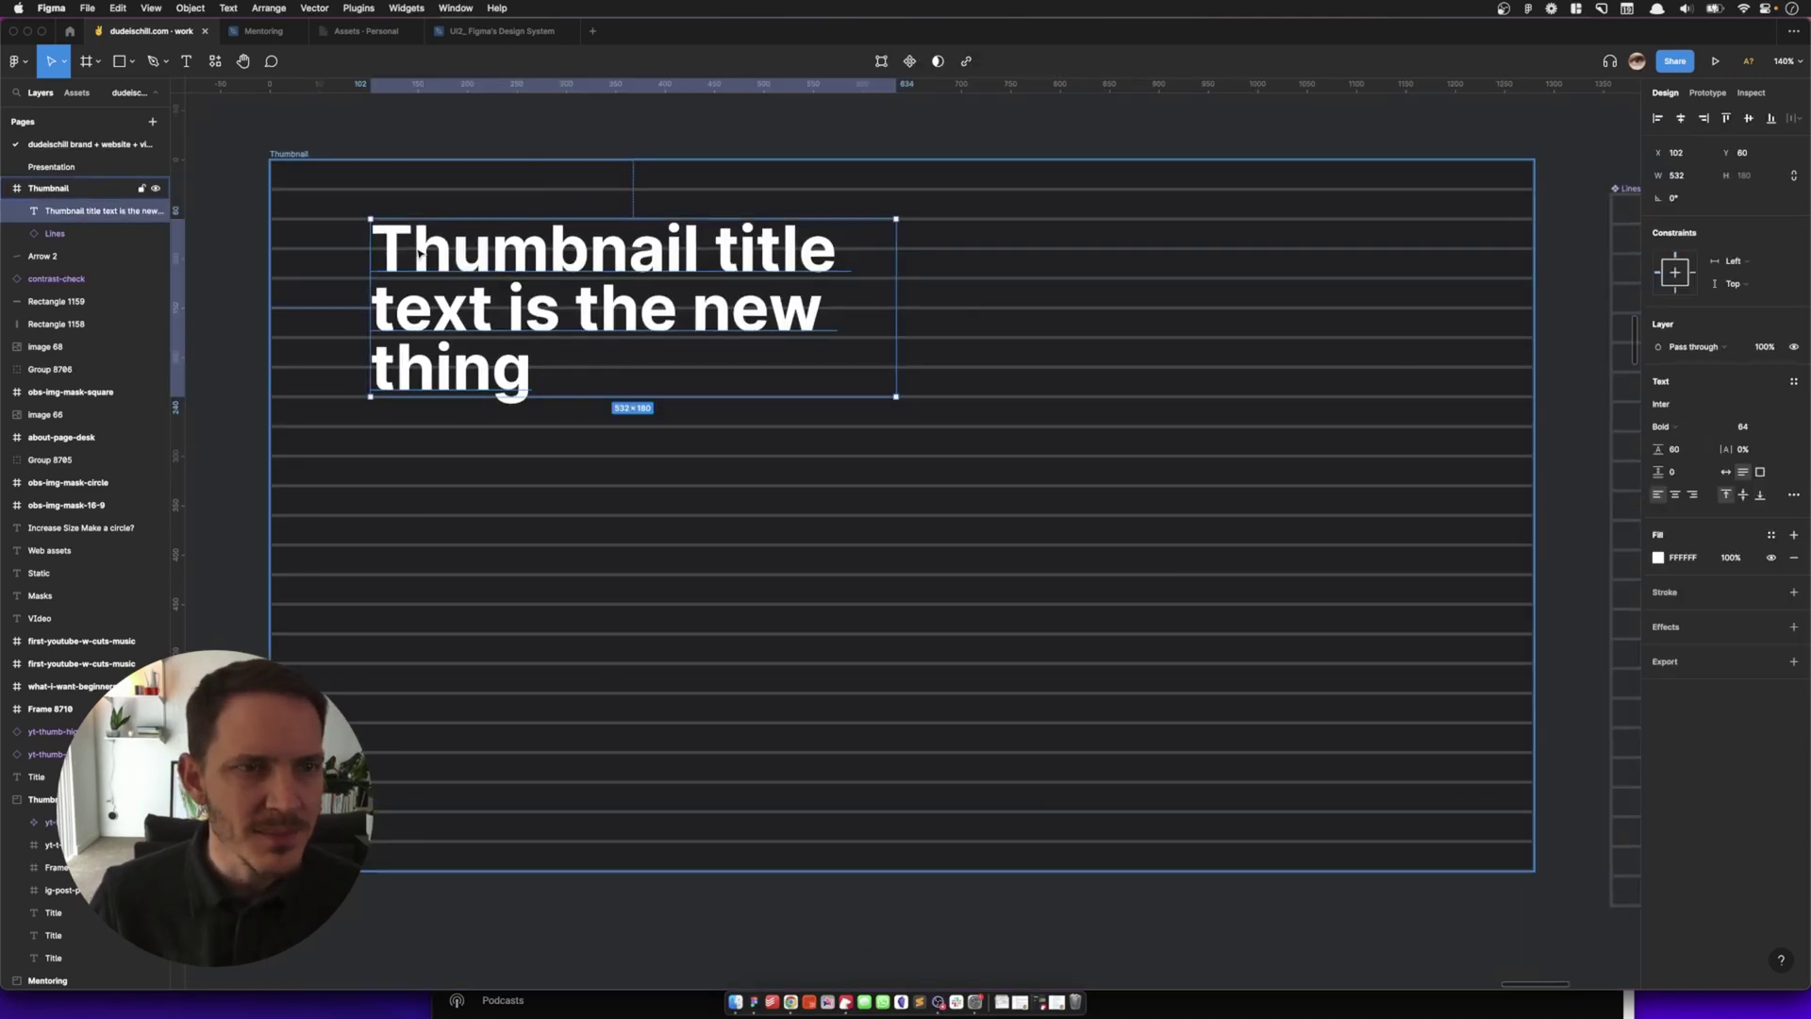
pyautogui.click(1677, 156)
pyautogui.write('60')
pyautogui.press('Return')
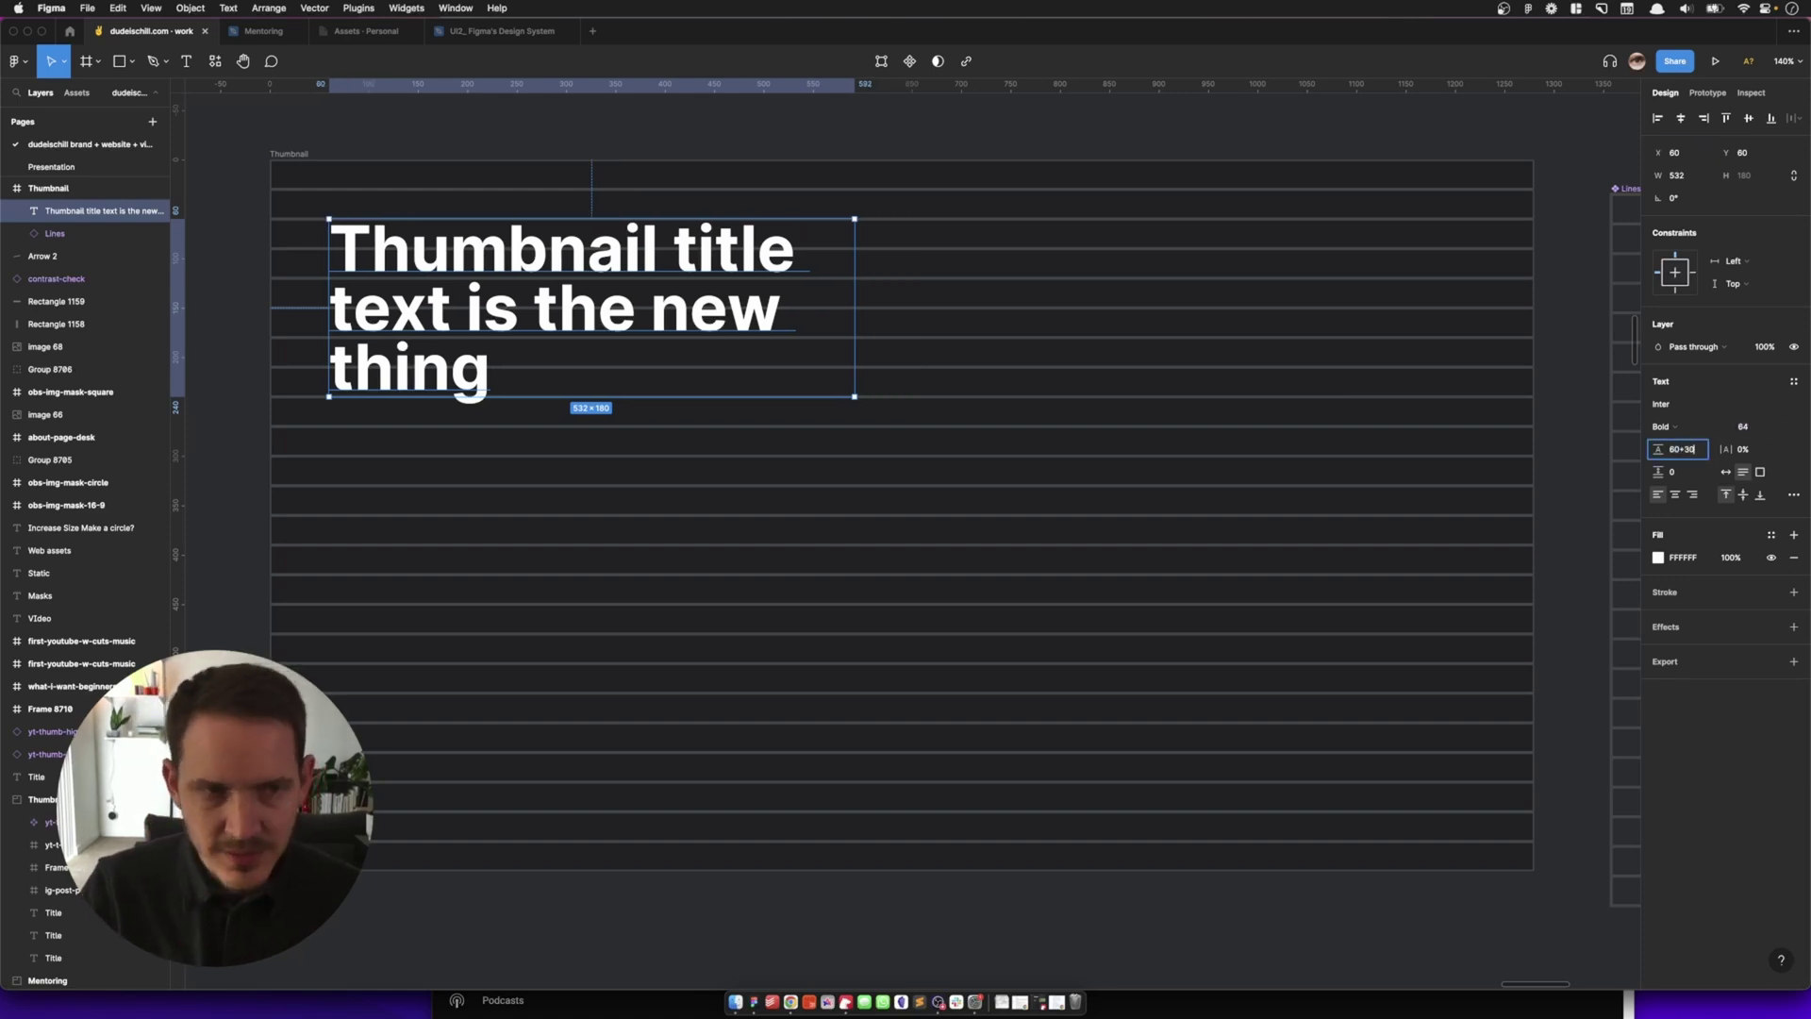
# Set the title's line height to 60+30 and raise its font size to 96.
pyautogui.press('Return')
pyautogui.press('Up')
pyautogui.press('Up')
pyautogui.press('Up')
pyautogui.press('Up')
pyautogui.press('Up')
pyautogui.press('Up')
pyautogui.press('Up')
pyautogui.press('Up')
pyautogui.press('Up')
pyautogui.press('Up')
pyautogui.press('Up')
pyautogui.press('Up')
pyautogui.press('Up')
pyautogui.press('Up')
pyautogui.press('Up')
pyautogui.press('Up')
pyautogui.press('Up')
pyautogui.press('Up')
pyautogui.press('Up')
pyautogui.press('Up')
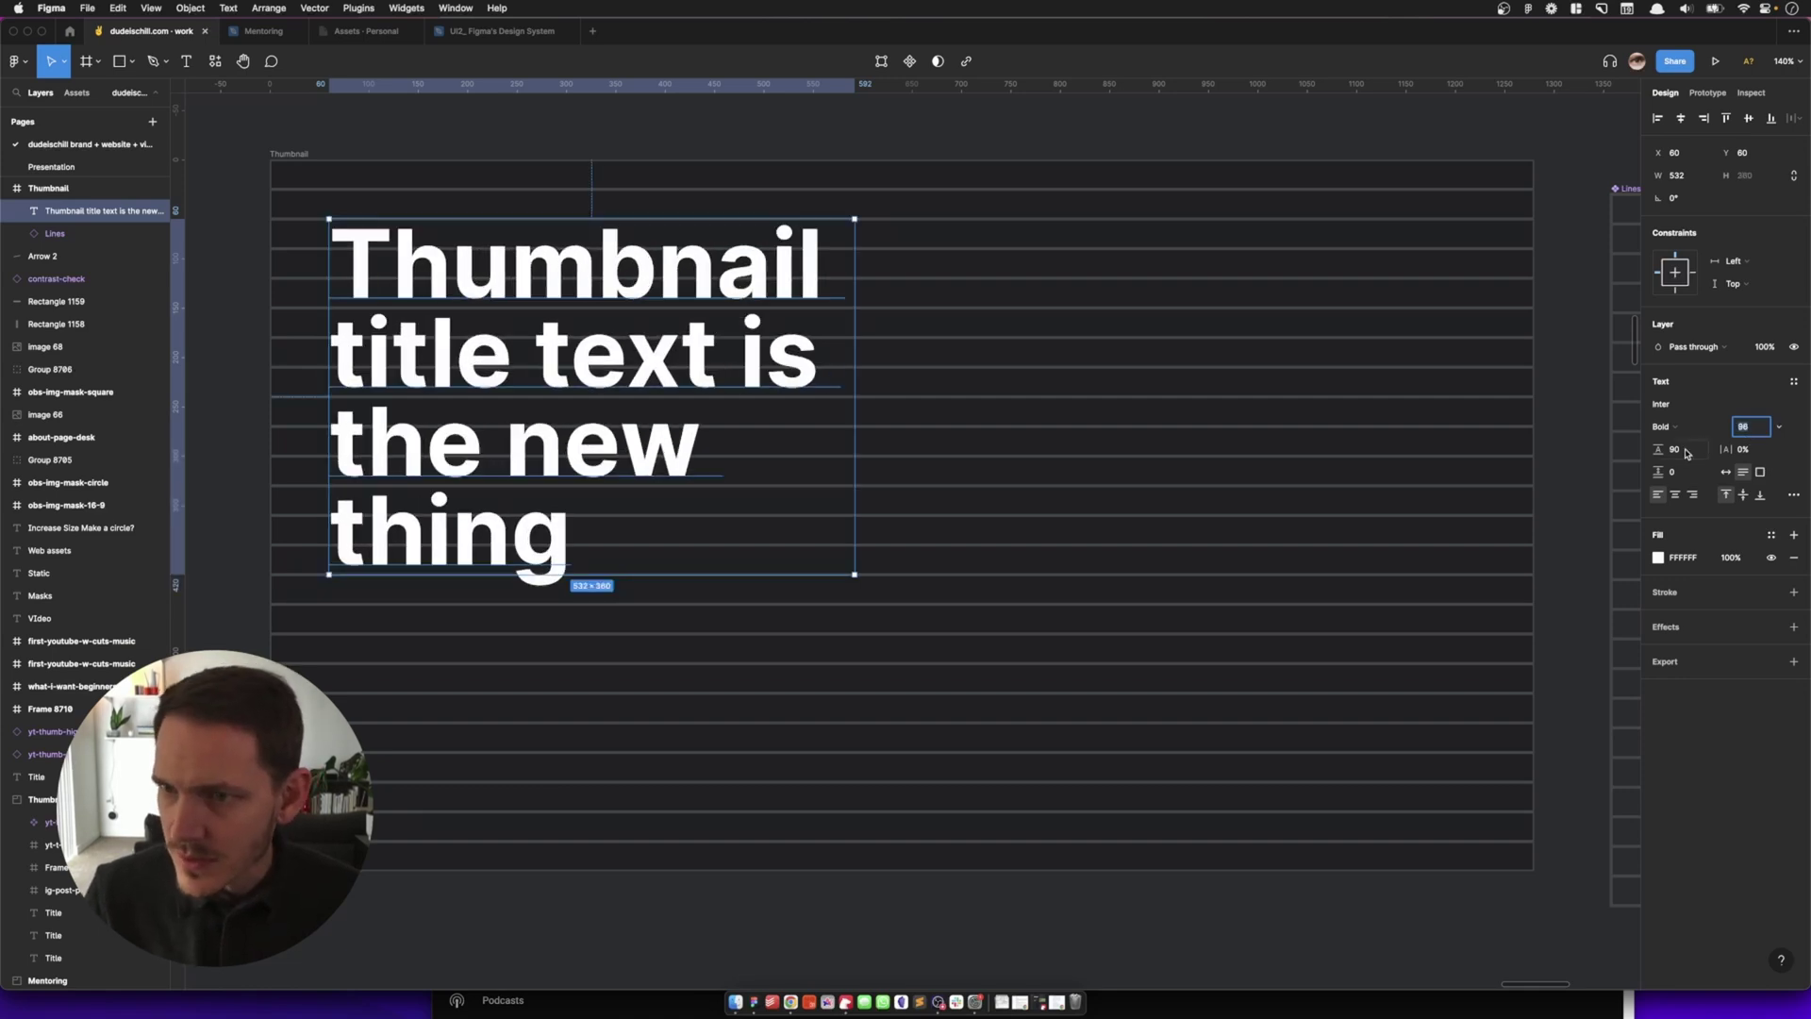
# Set the title's line height to 120 and its font size to 128.
pyautogui.write('120')
pyautogui.press('Return')
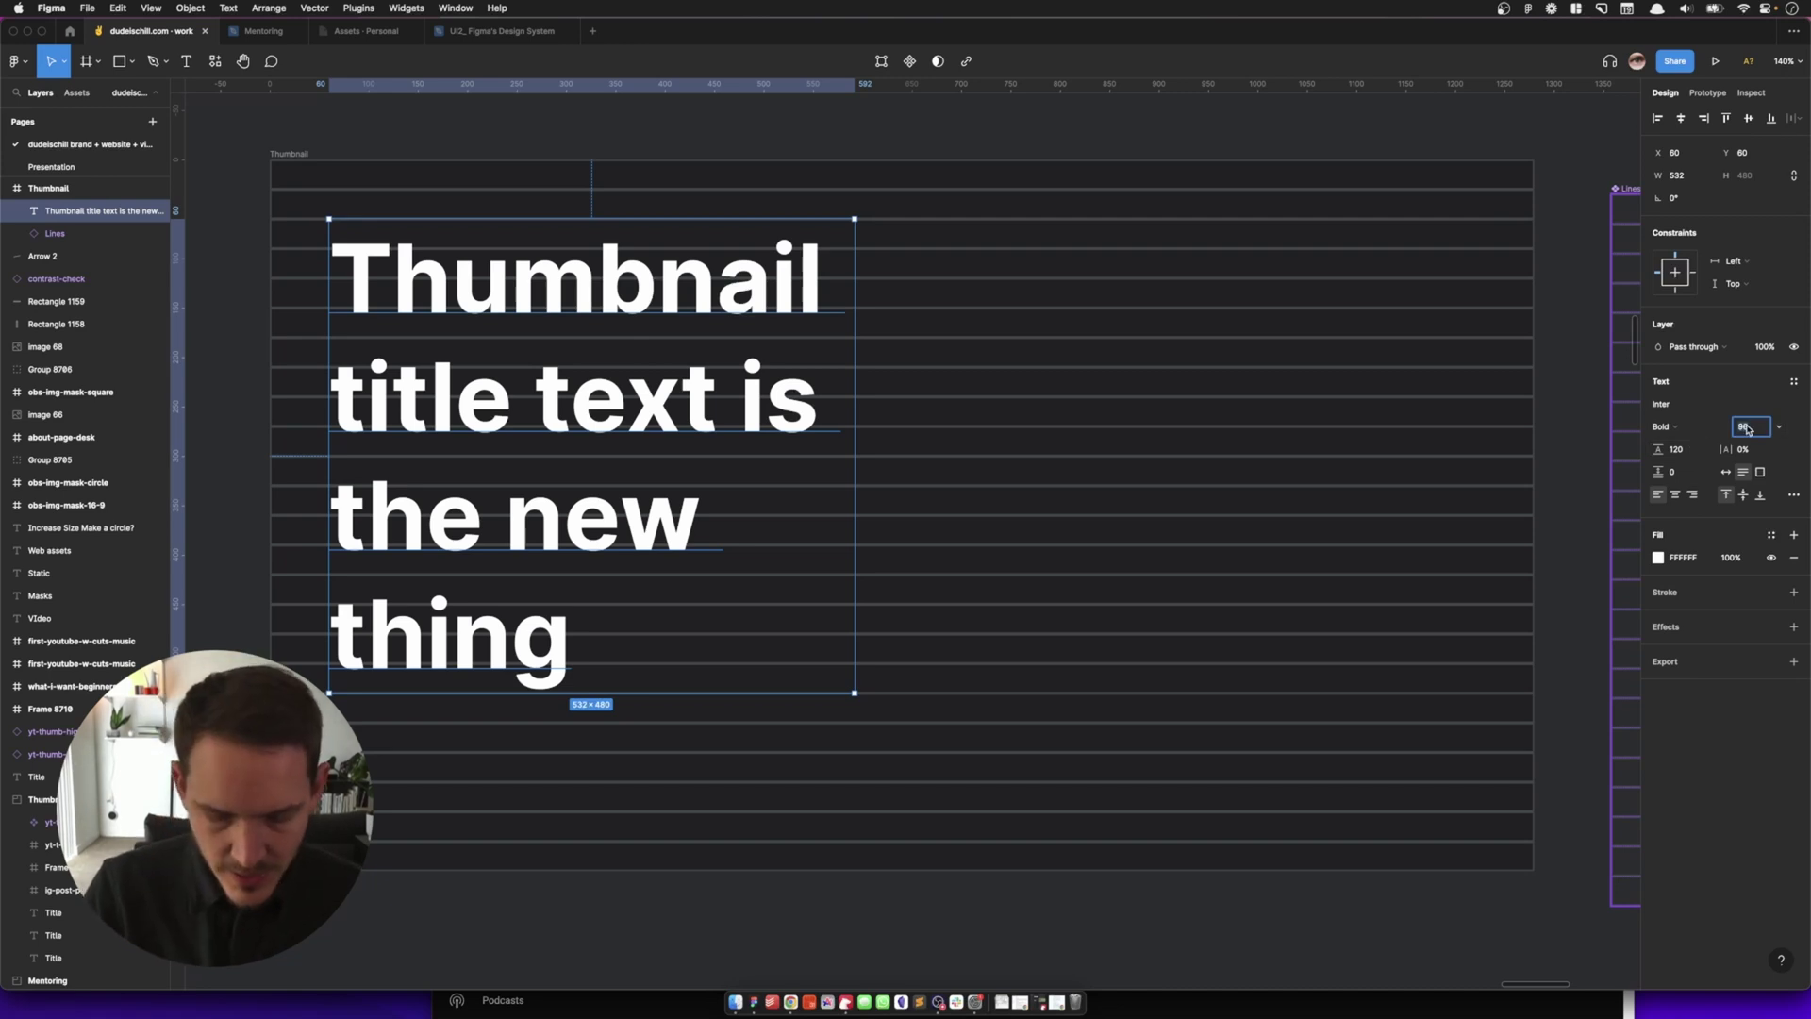
pyautogui.write('128')
pyautogui.press('Return')
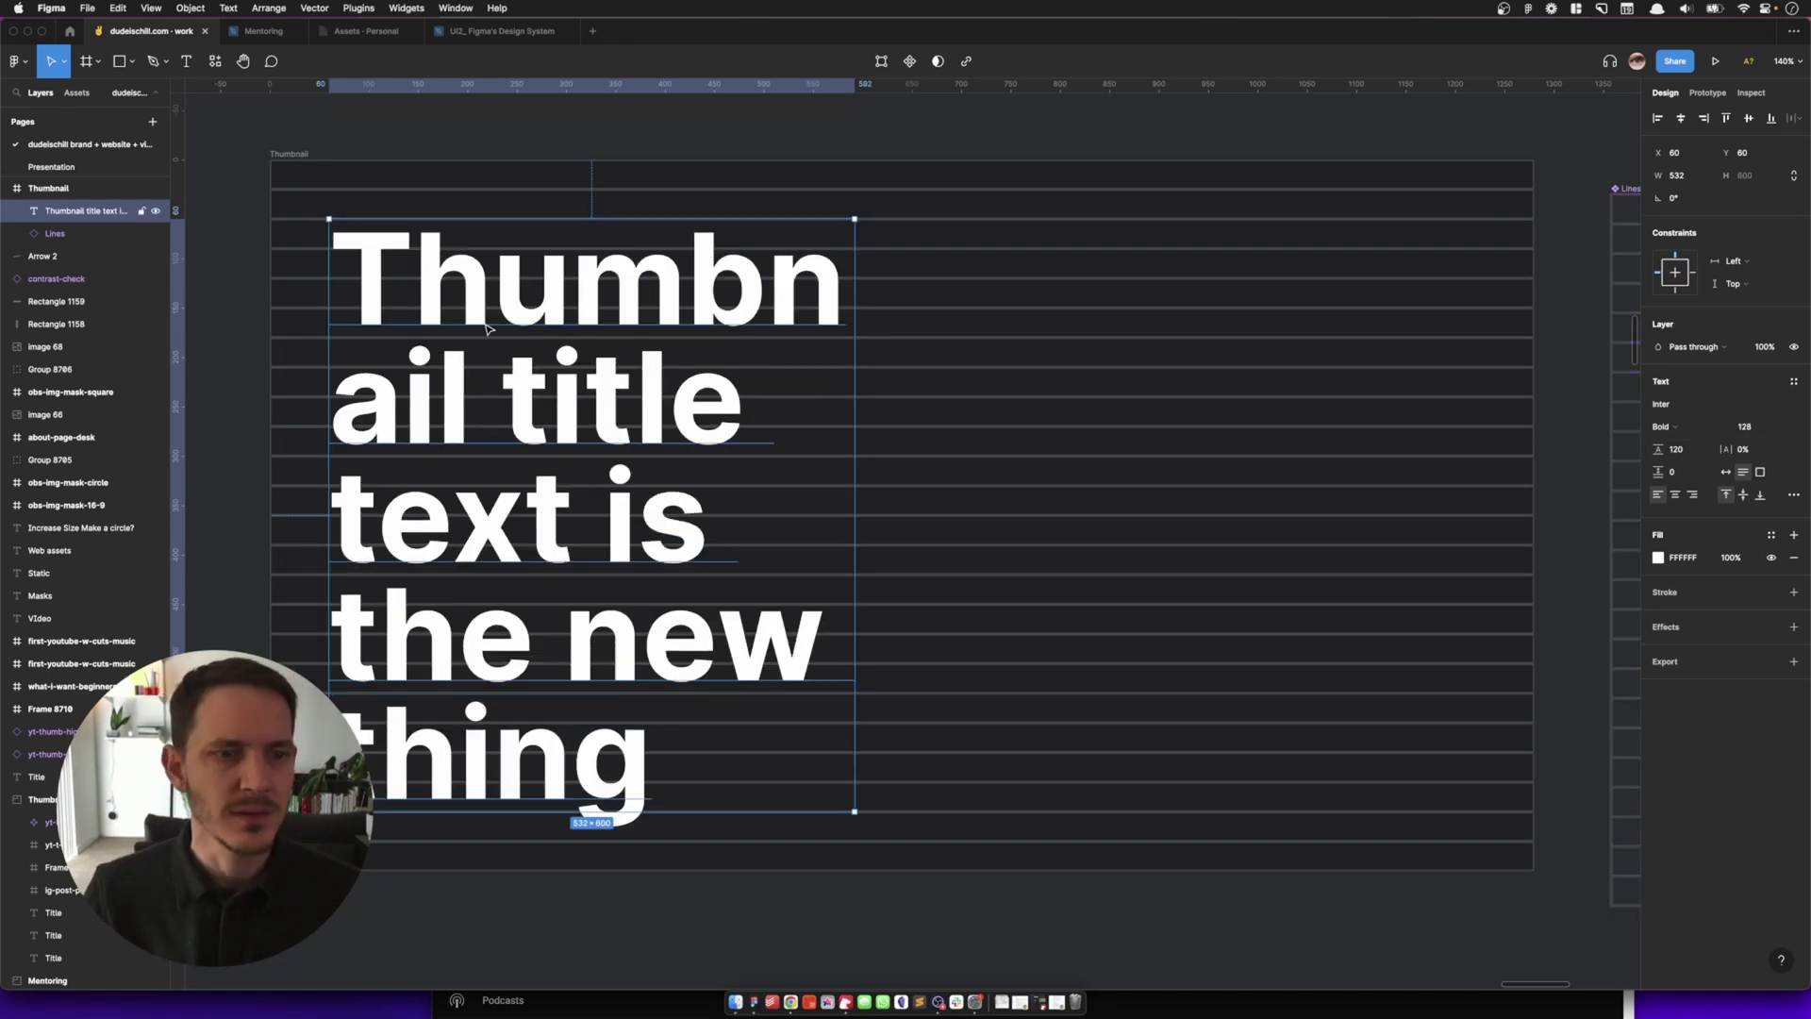
pyautogui.press('Escape')
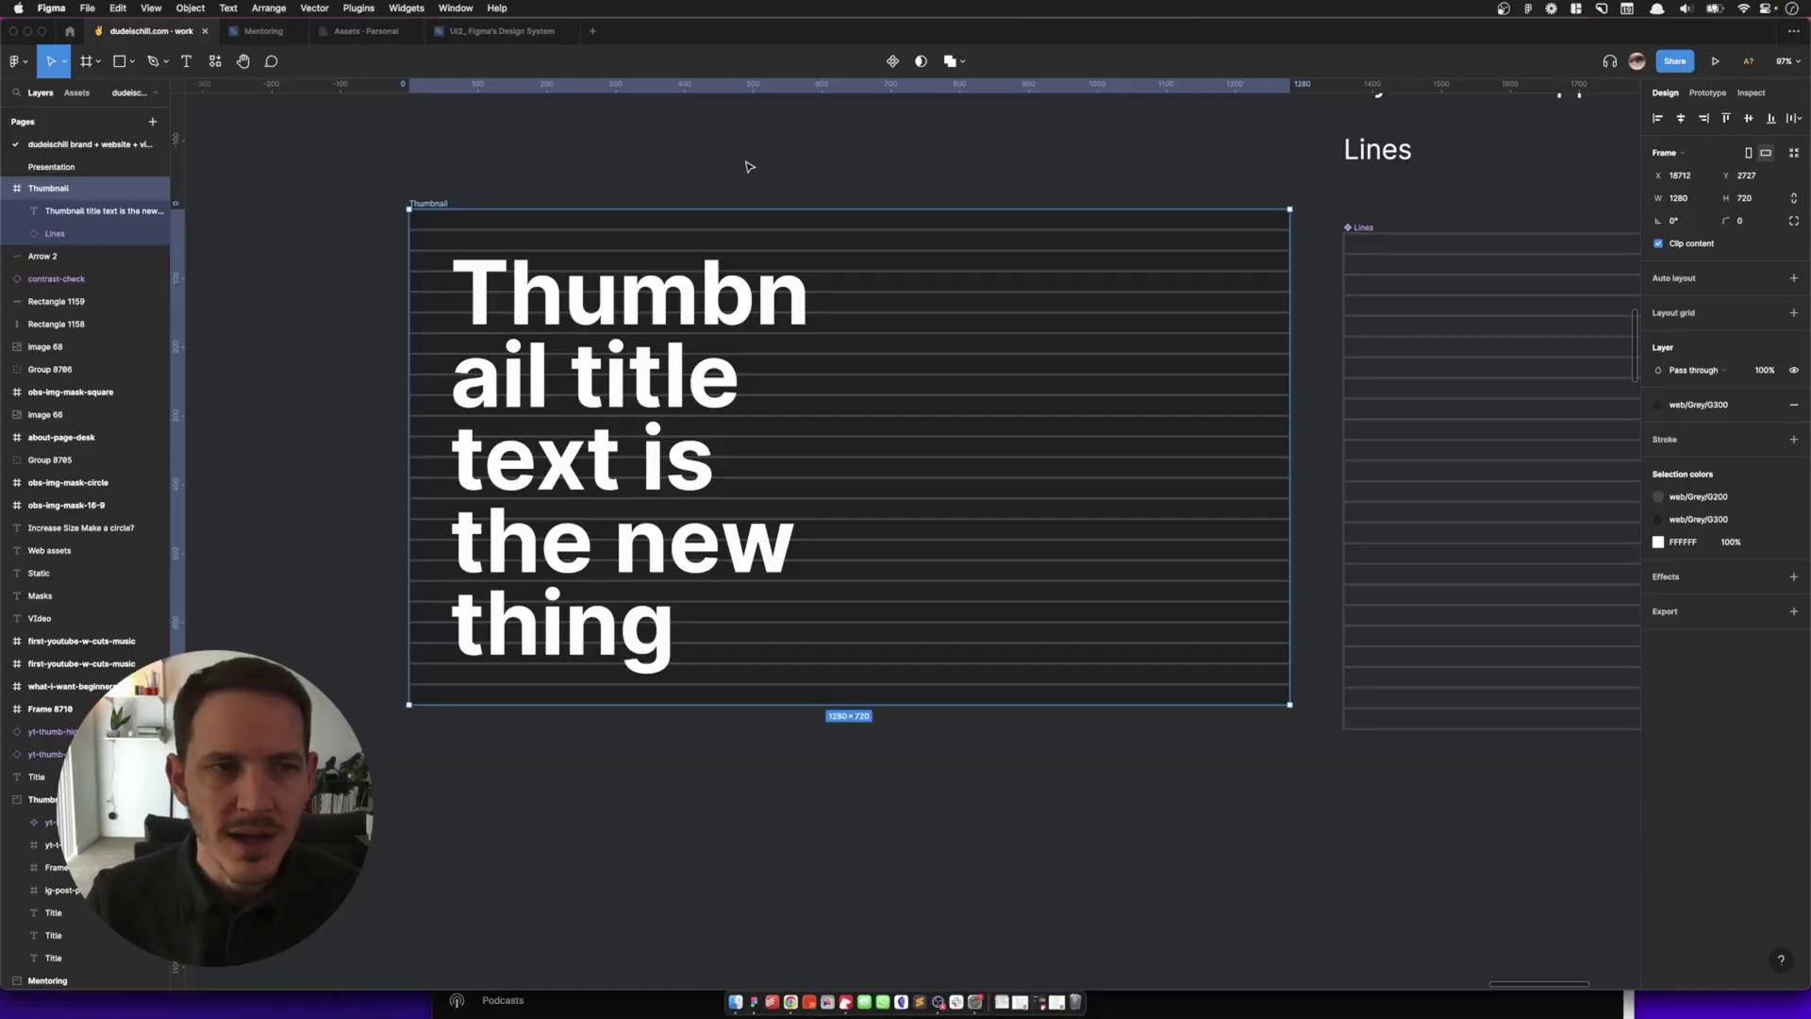
# Duplicate the Thumbnail frame below the original and turn the copy into a component named "Test-1_Thumbnail".
pyautogui.click(475, 187)
pyautogui.click(432, 201)
pyautogui.scroll(-2, 760, 254)
pyautogui.moveTo(842, 236); pyautogui.dragTo(845, 783)
pyautogui.scroll(-3, 826, 566)
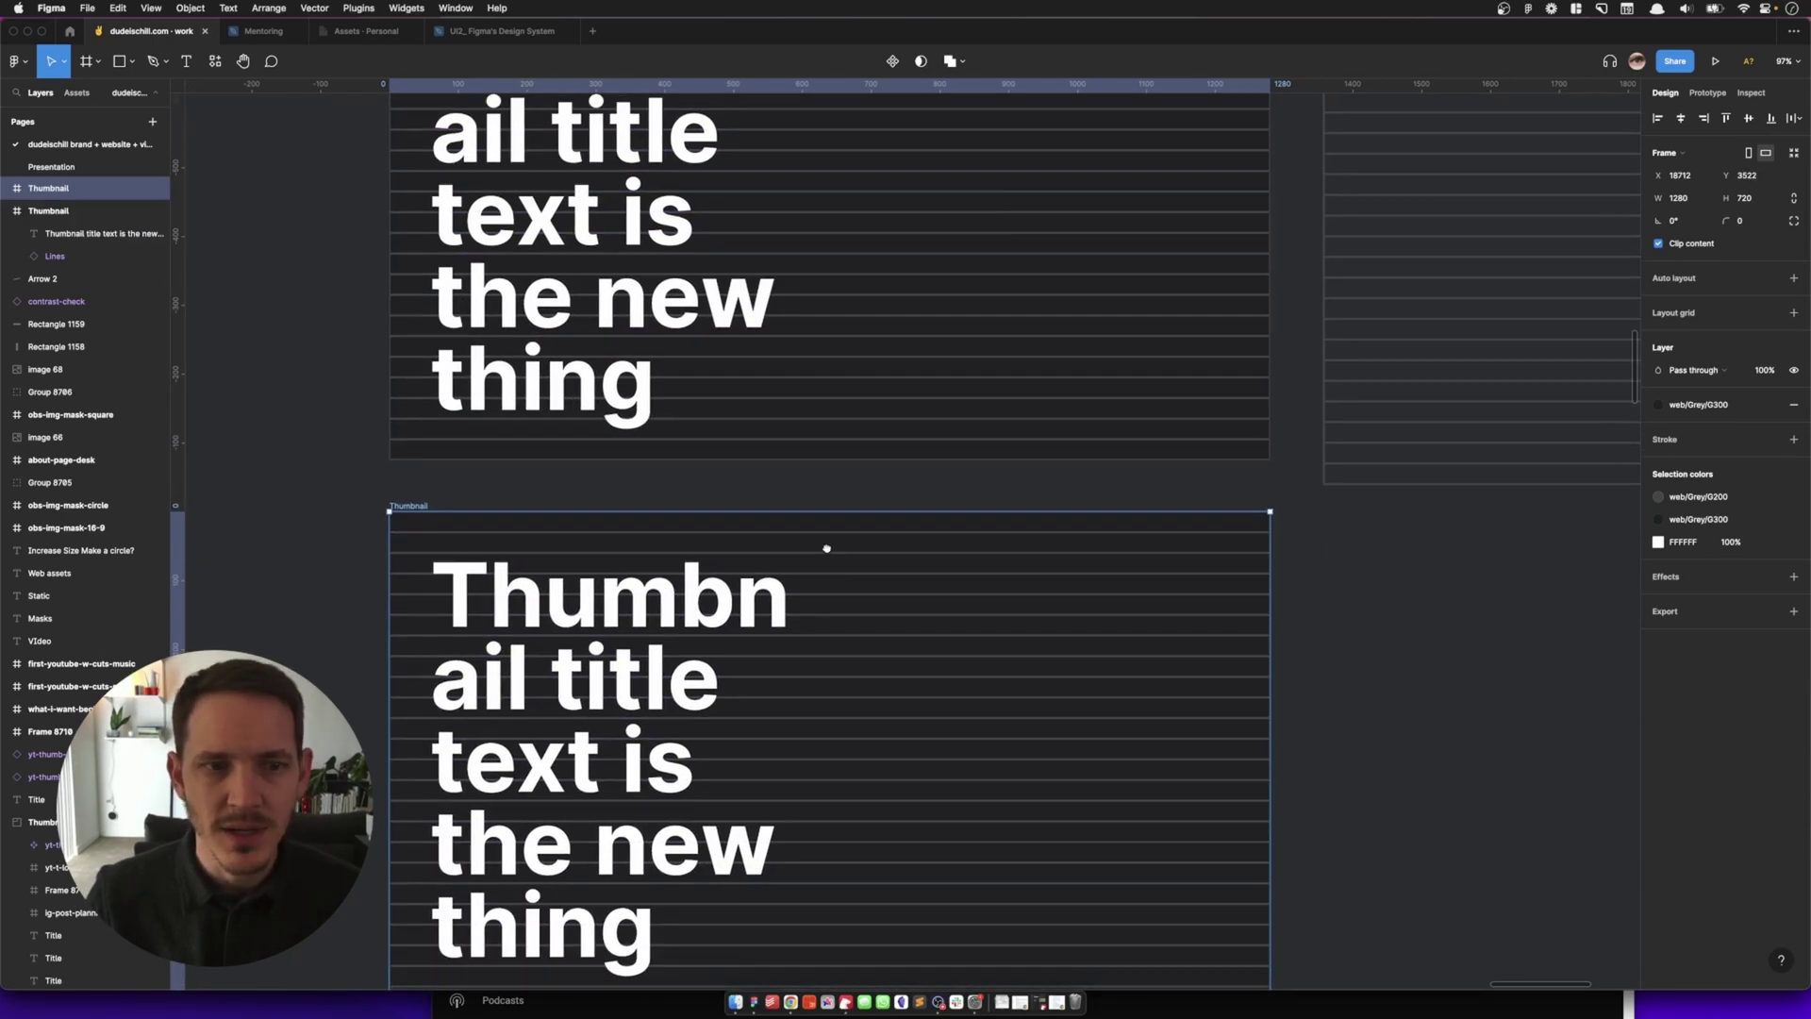
pyautogui.scroll(-4, 826, 548)
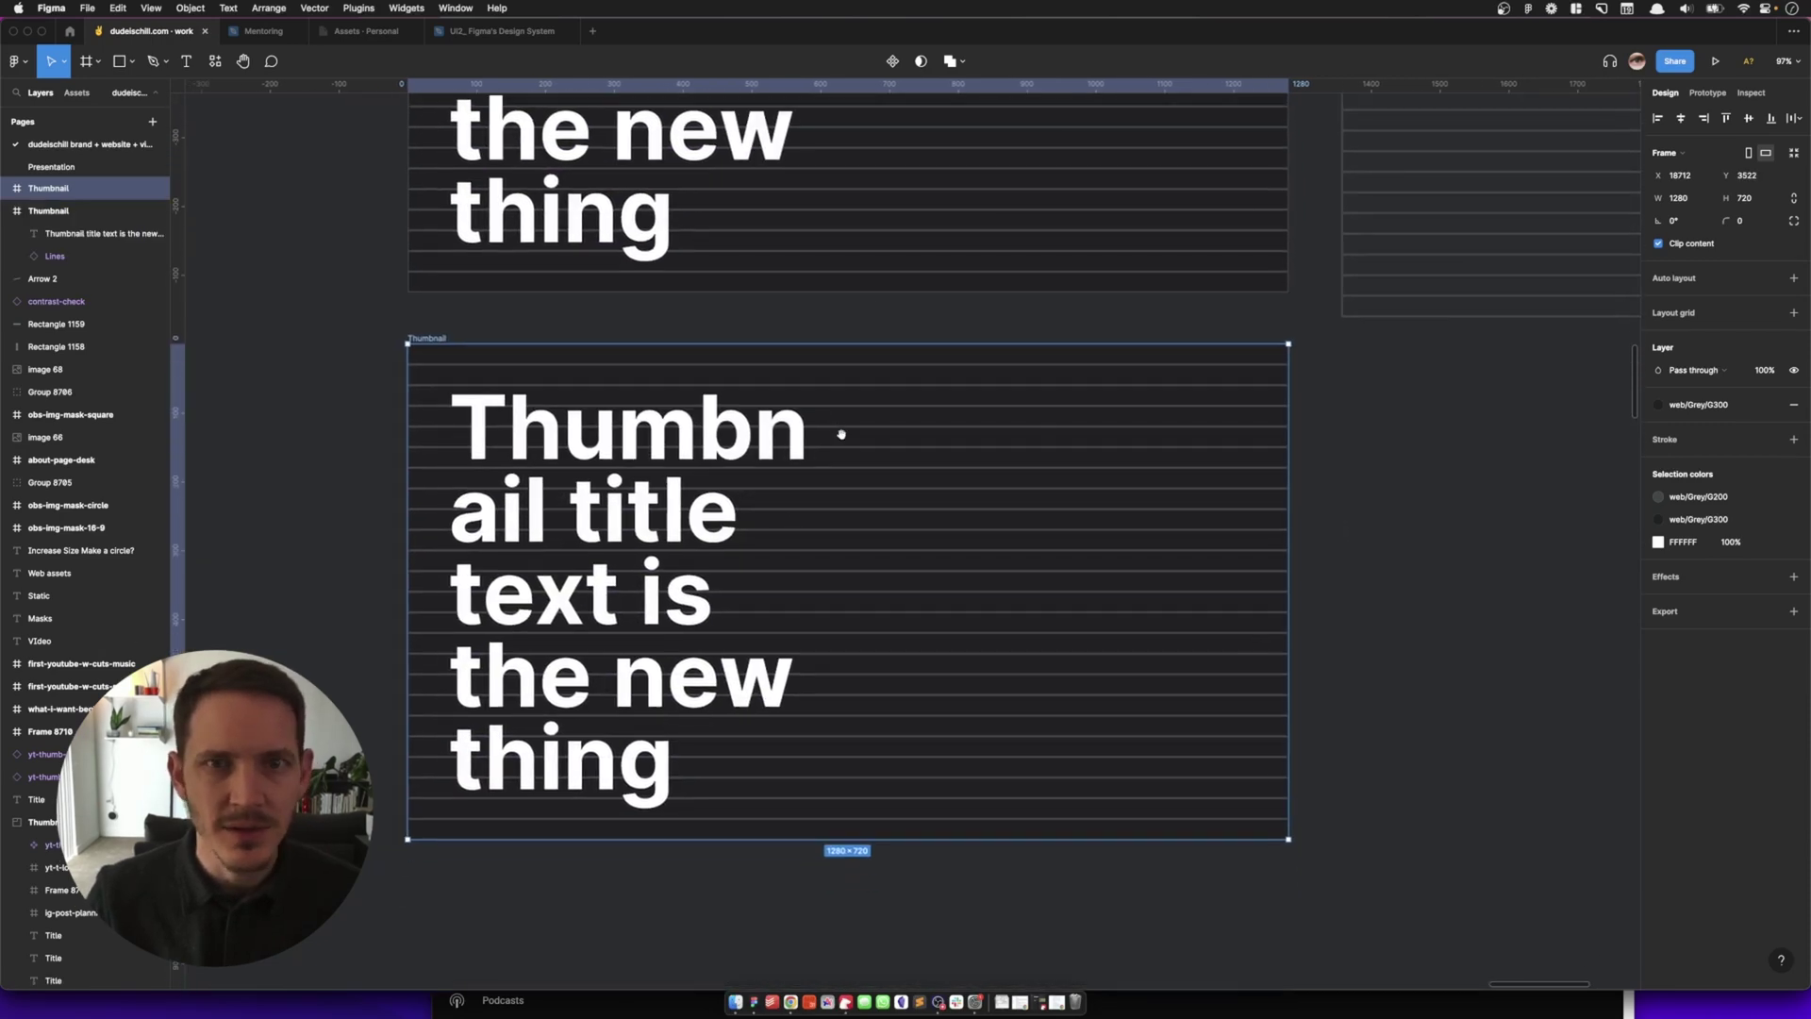
pyautogui.press('Return')
pyautogui.click(892, 63)
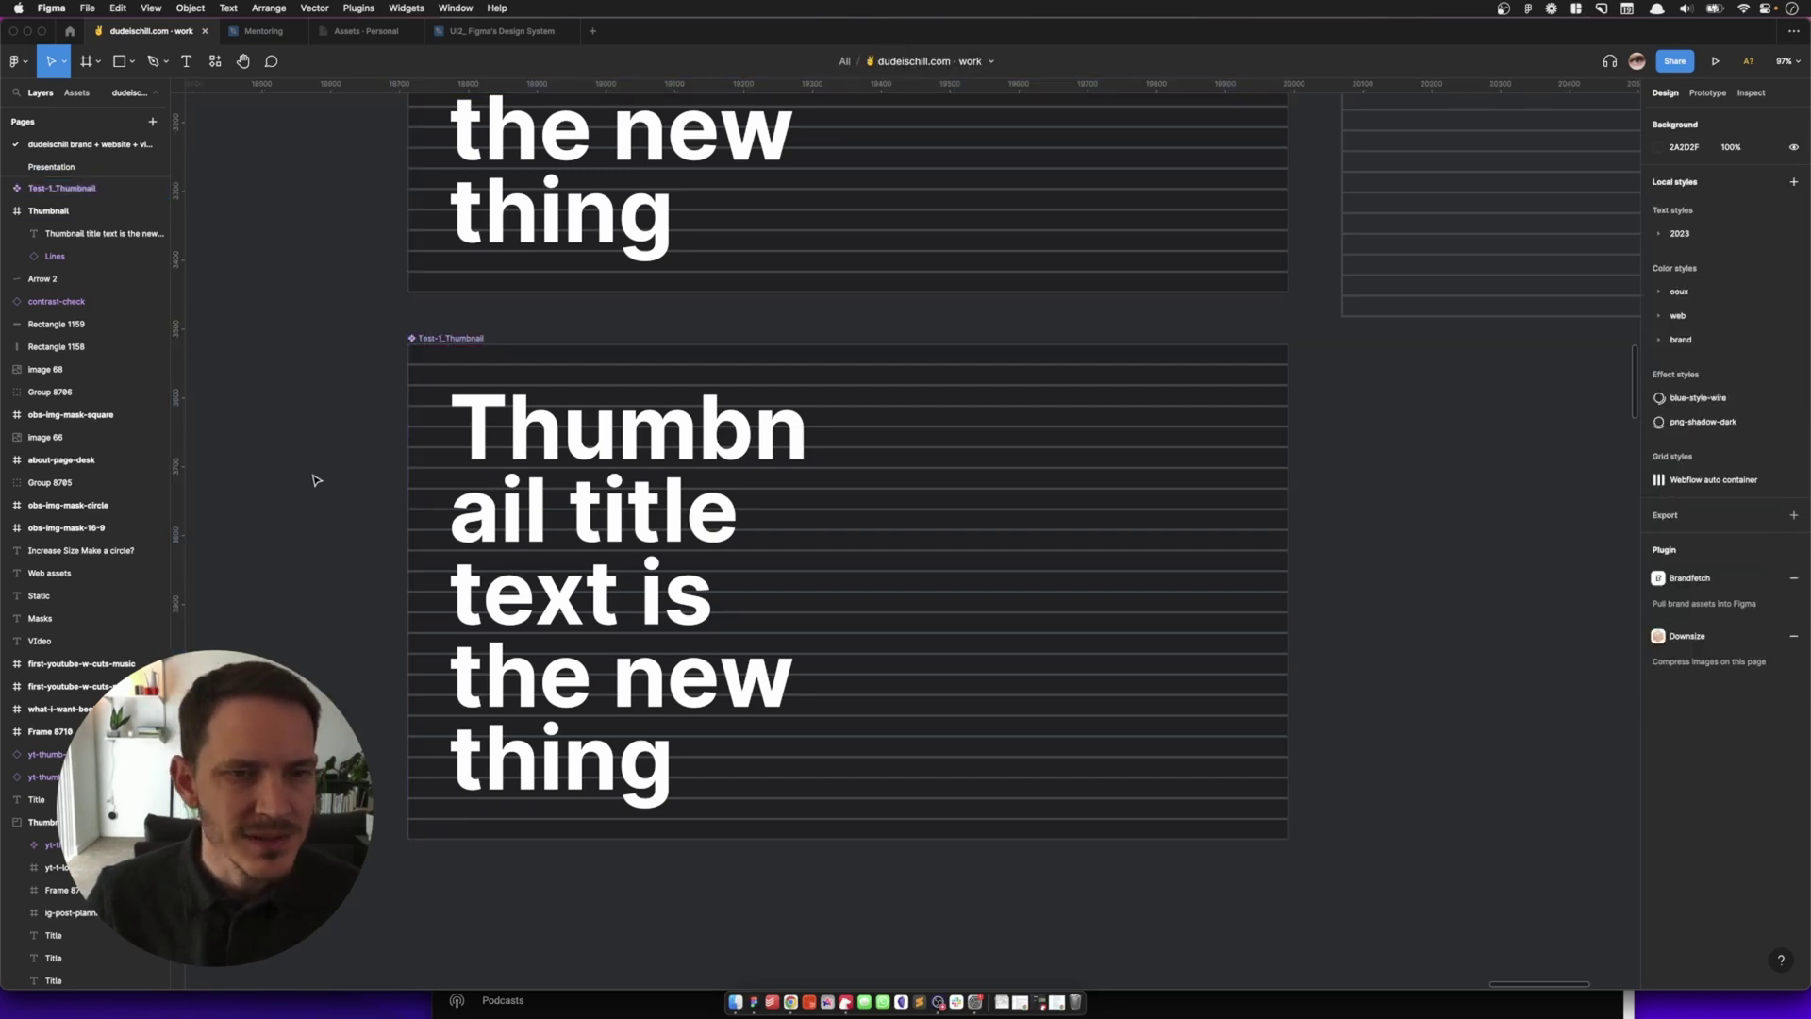
# Place a Test-1_Thumbnail instance over the DaVinci Resolve video in the YouTube screenshot and scale it to about 331 × 186.
pyautogui.scroll(-5, 315, 477)
pyautogui.hscroll(-5, 849, 519)
pyautogui.moveTo(1339, 633); pyautogui.dragTo(796, 671)
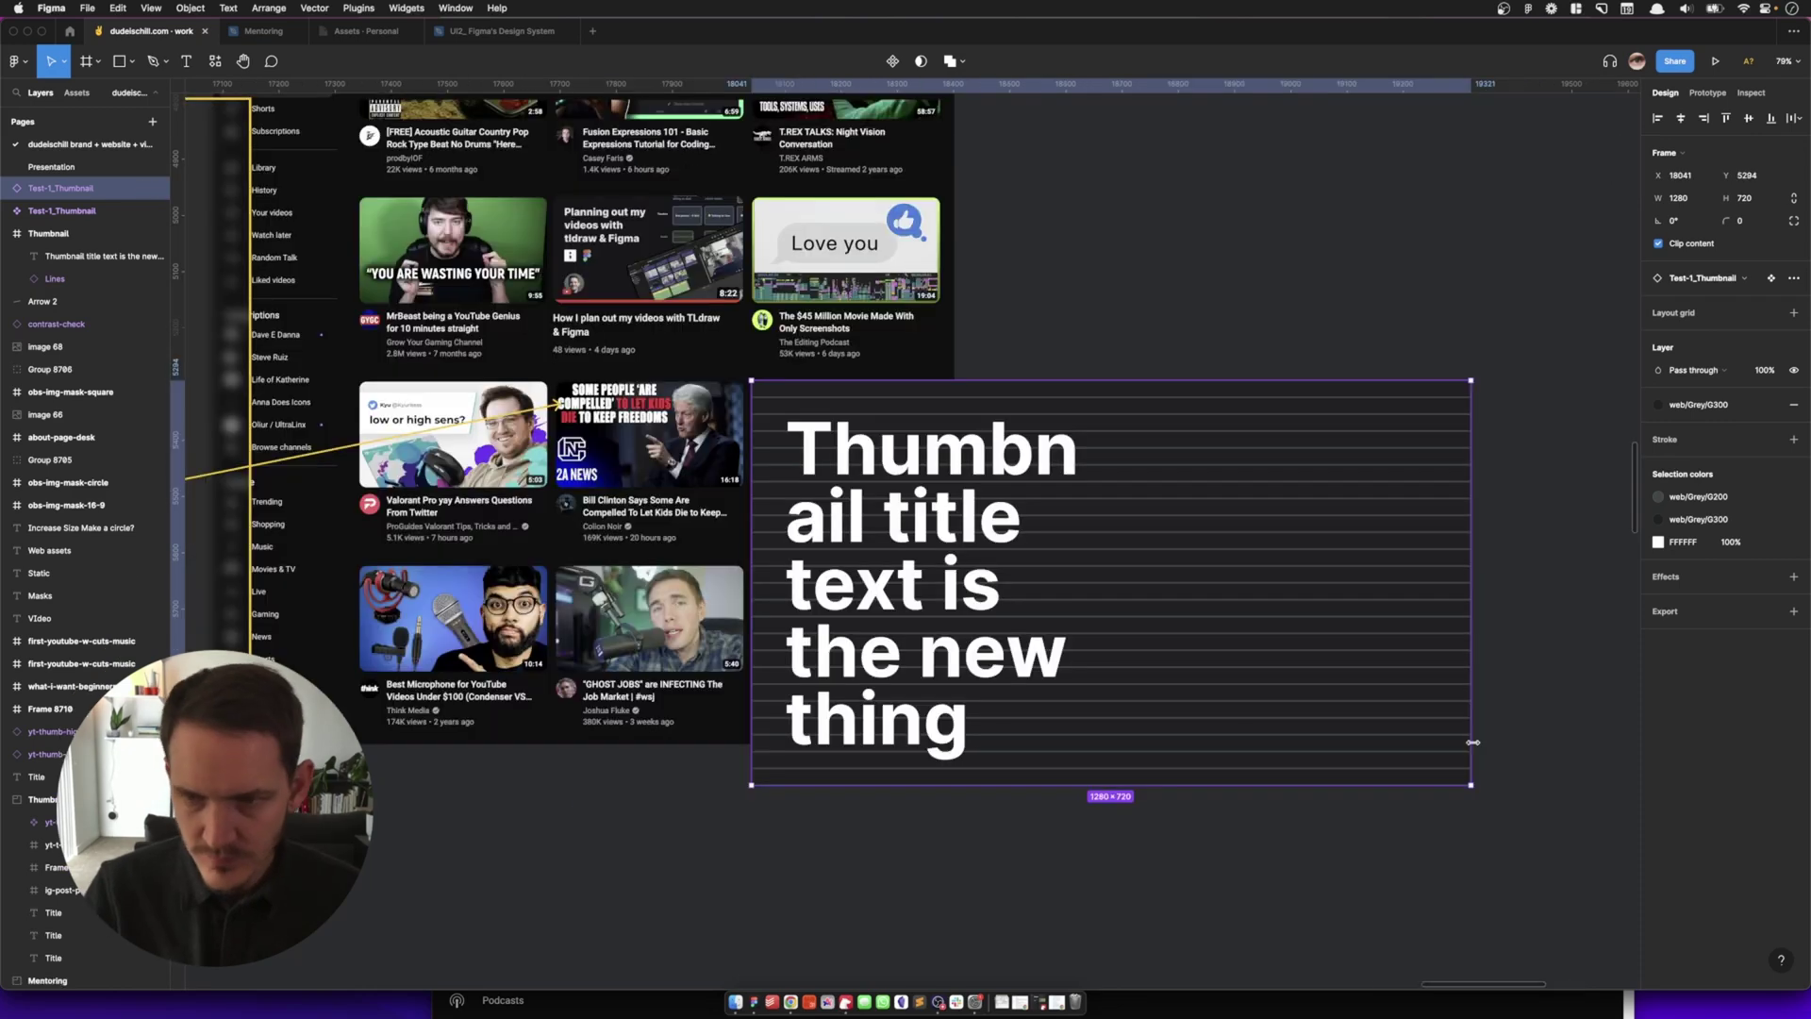
pyautogui.press('k')
pyautogui.moveTo(1471, 785); pyautogui.dragTo(937, 484)
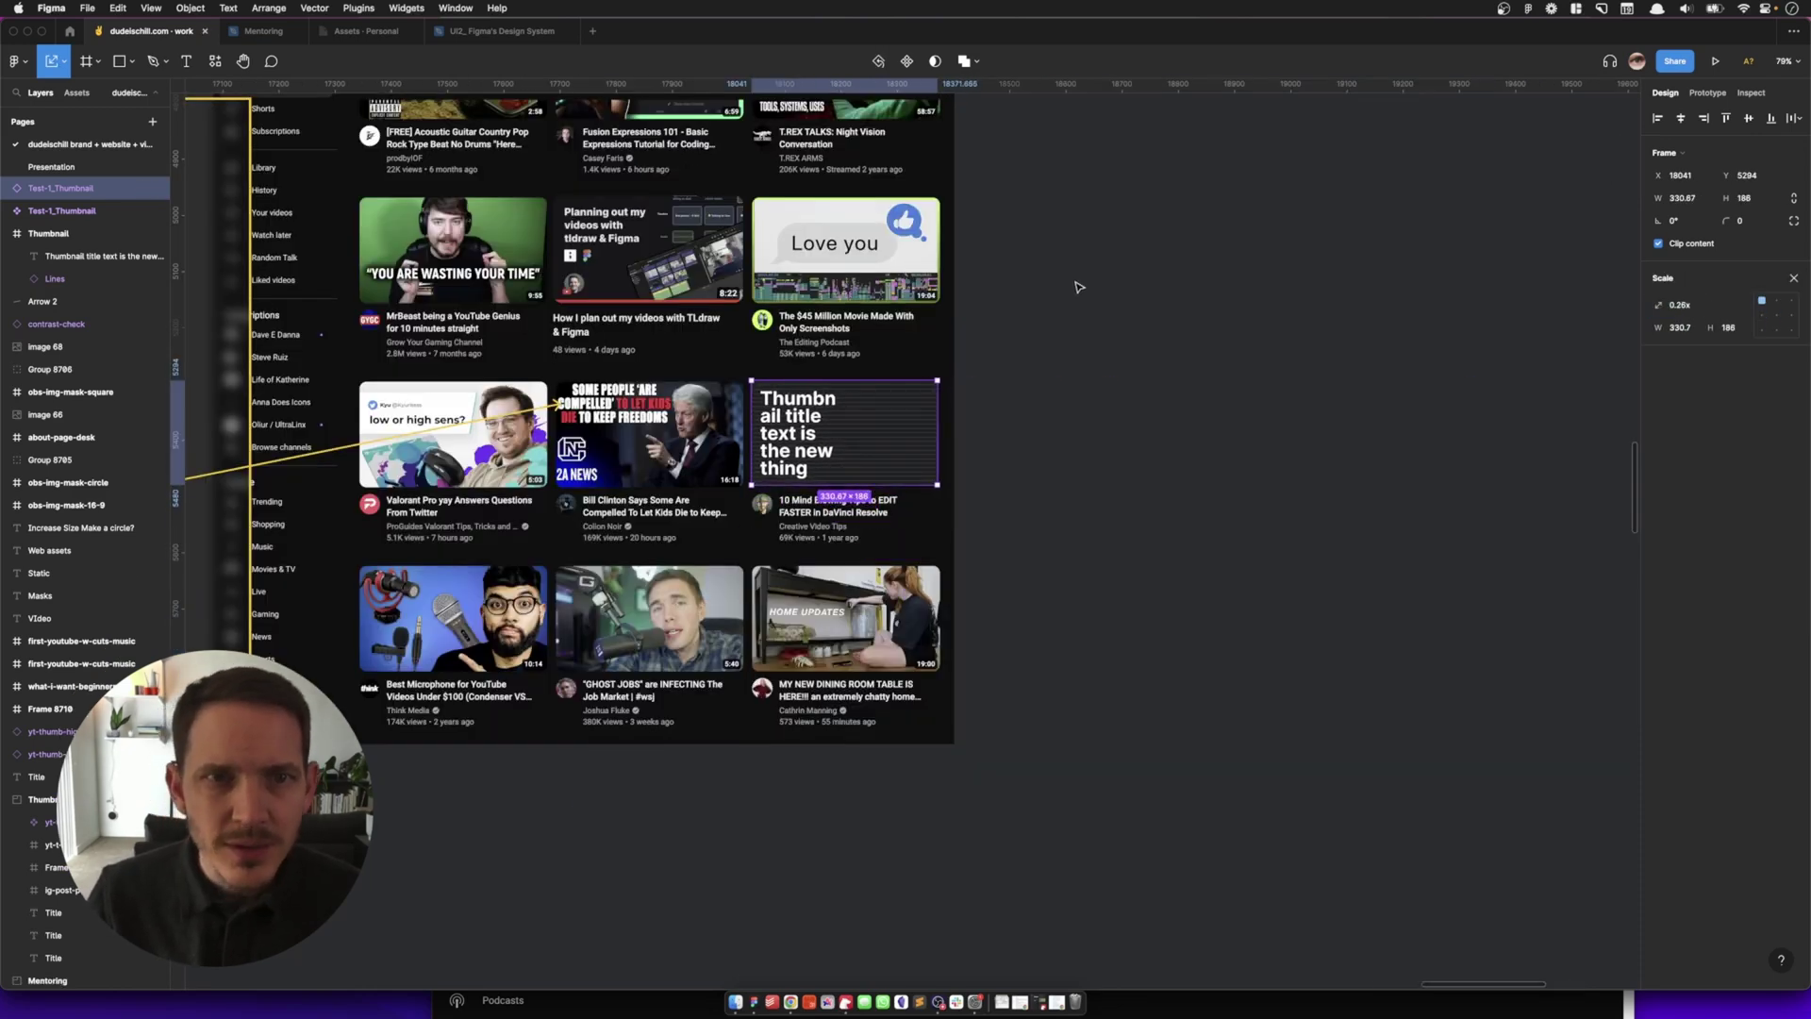
pyautogui.click(1079, 287)
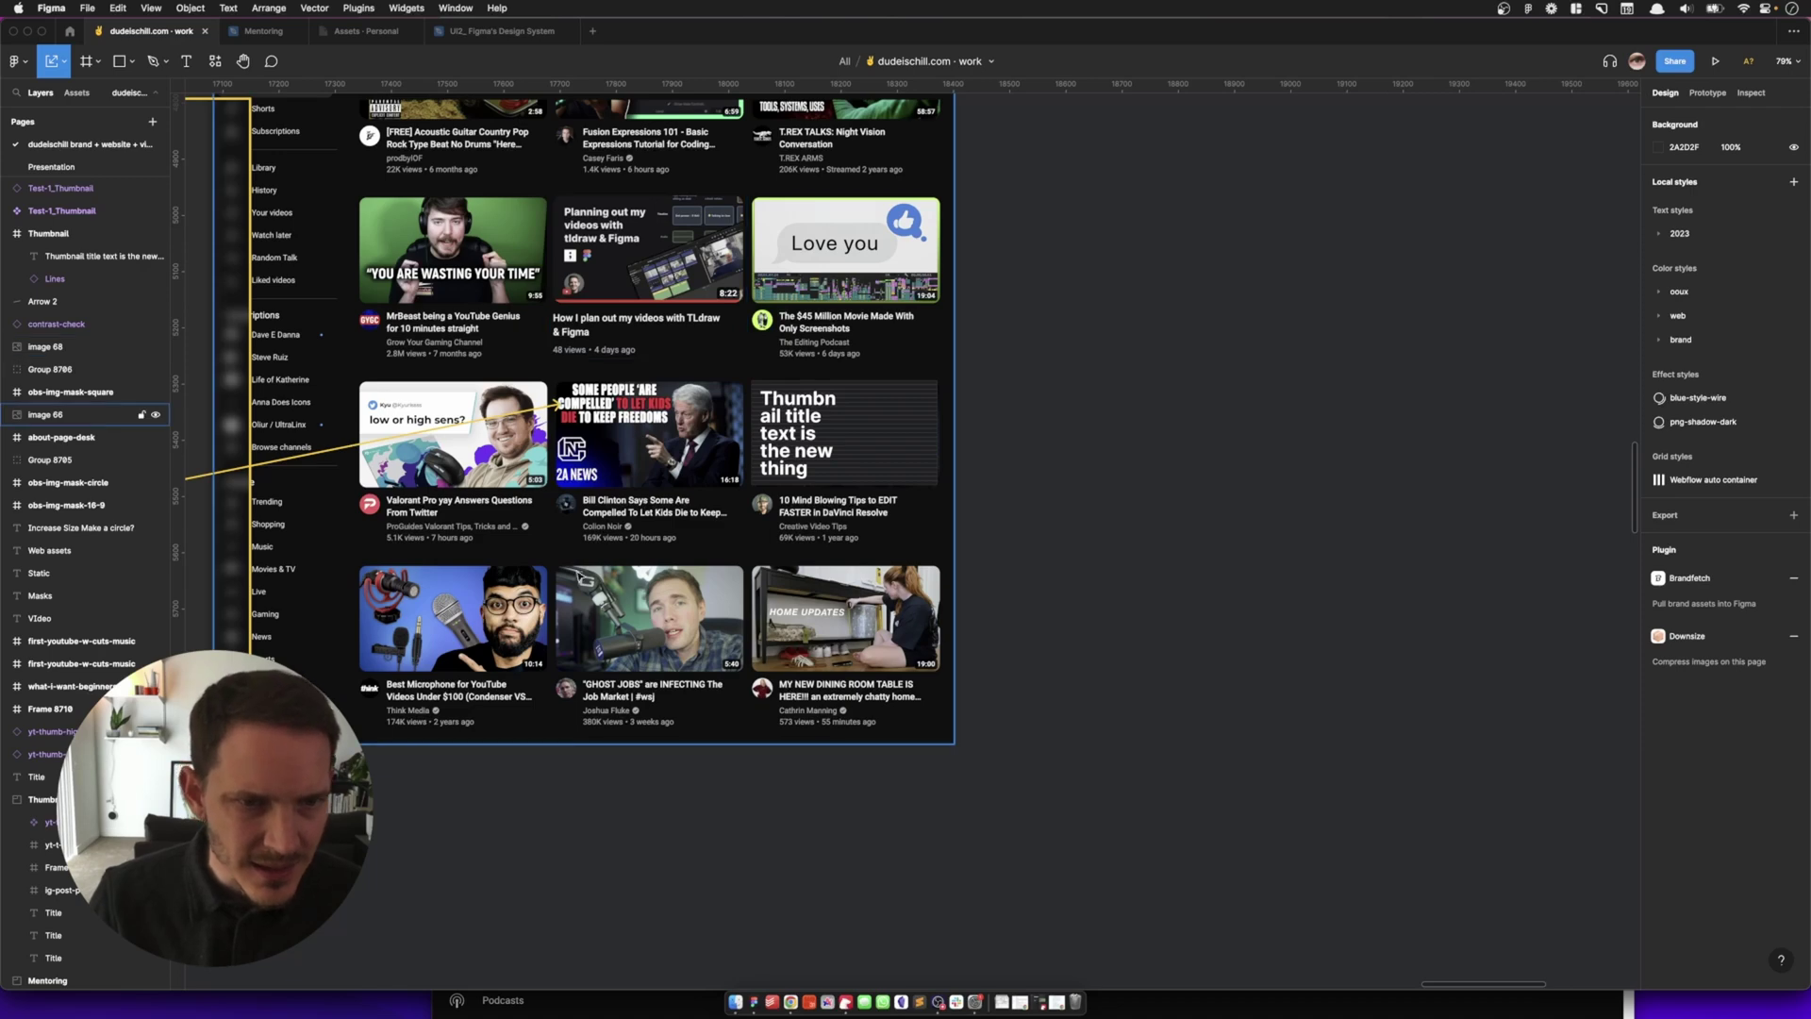
# Retitle the two instances on the YouTube screenshot "Help I am anew youtuber" and "How a UX designer wastes your time".
pyautogui.click(863, 429)
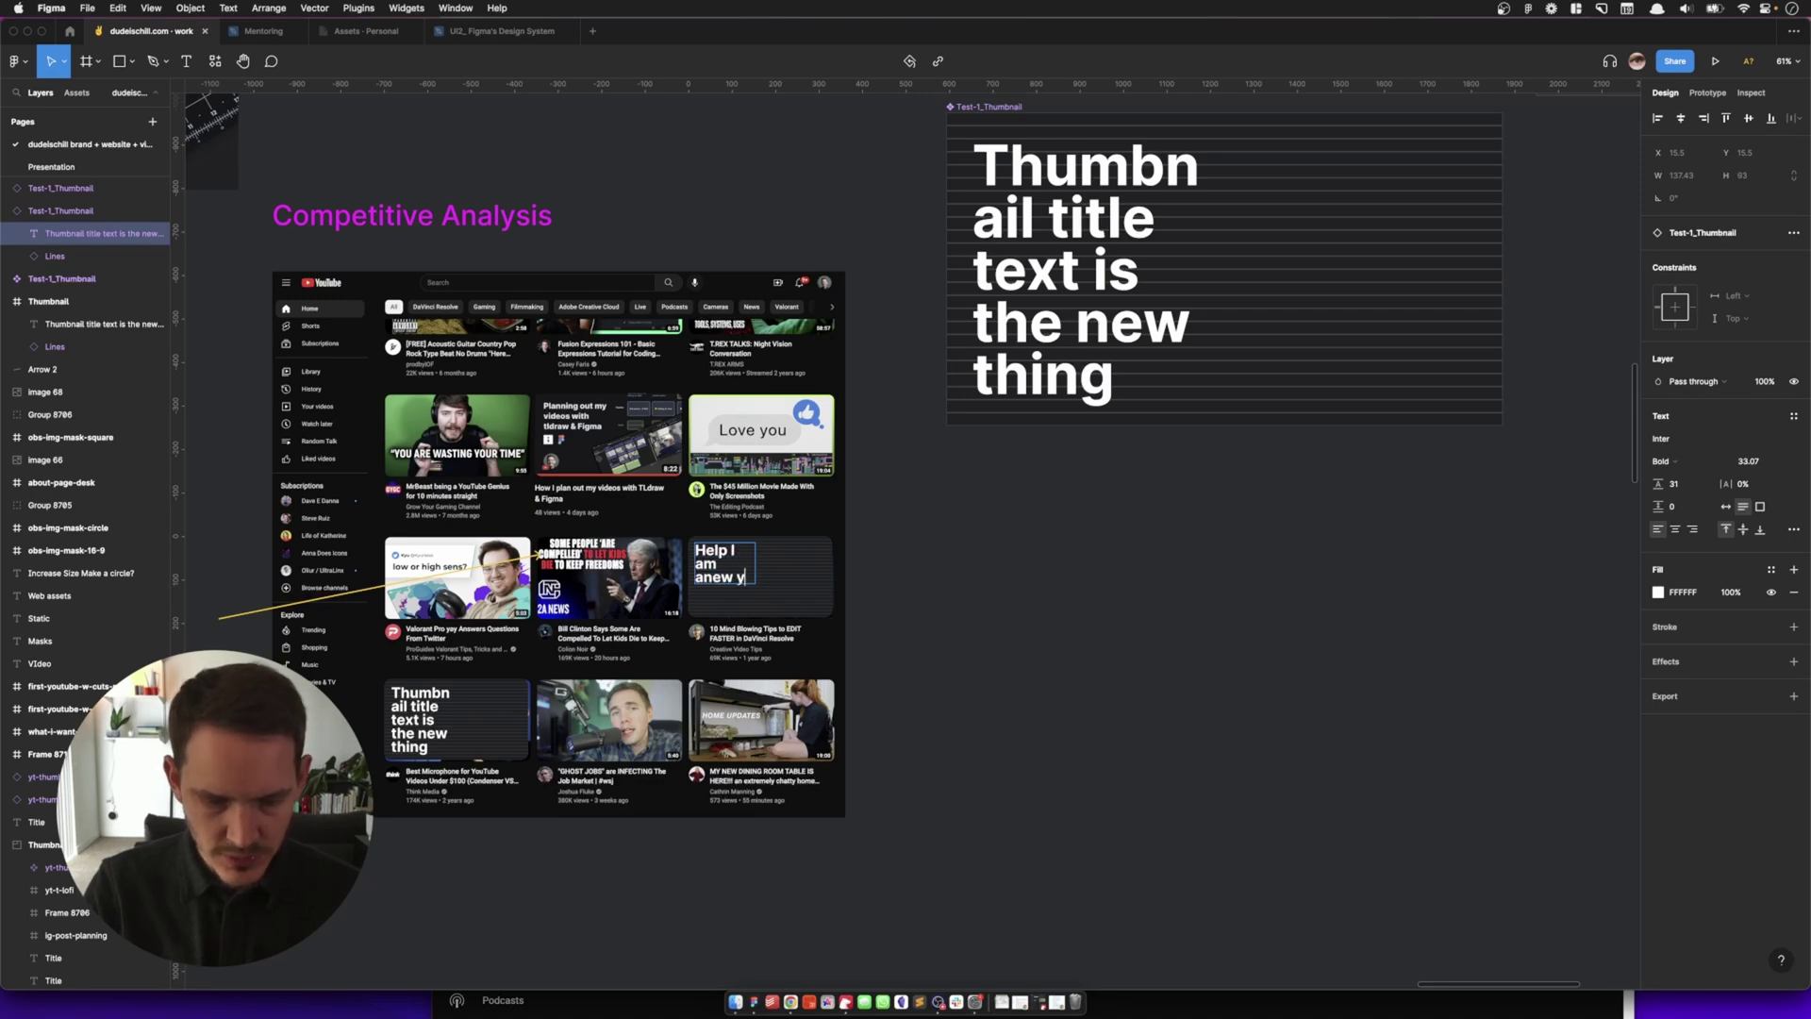
pyautogui.write('uber')
pyautogui.click(423, 717)
pyautogui.doubleClick(424, 716)
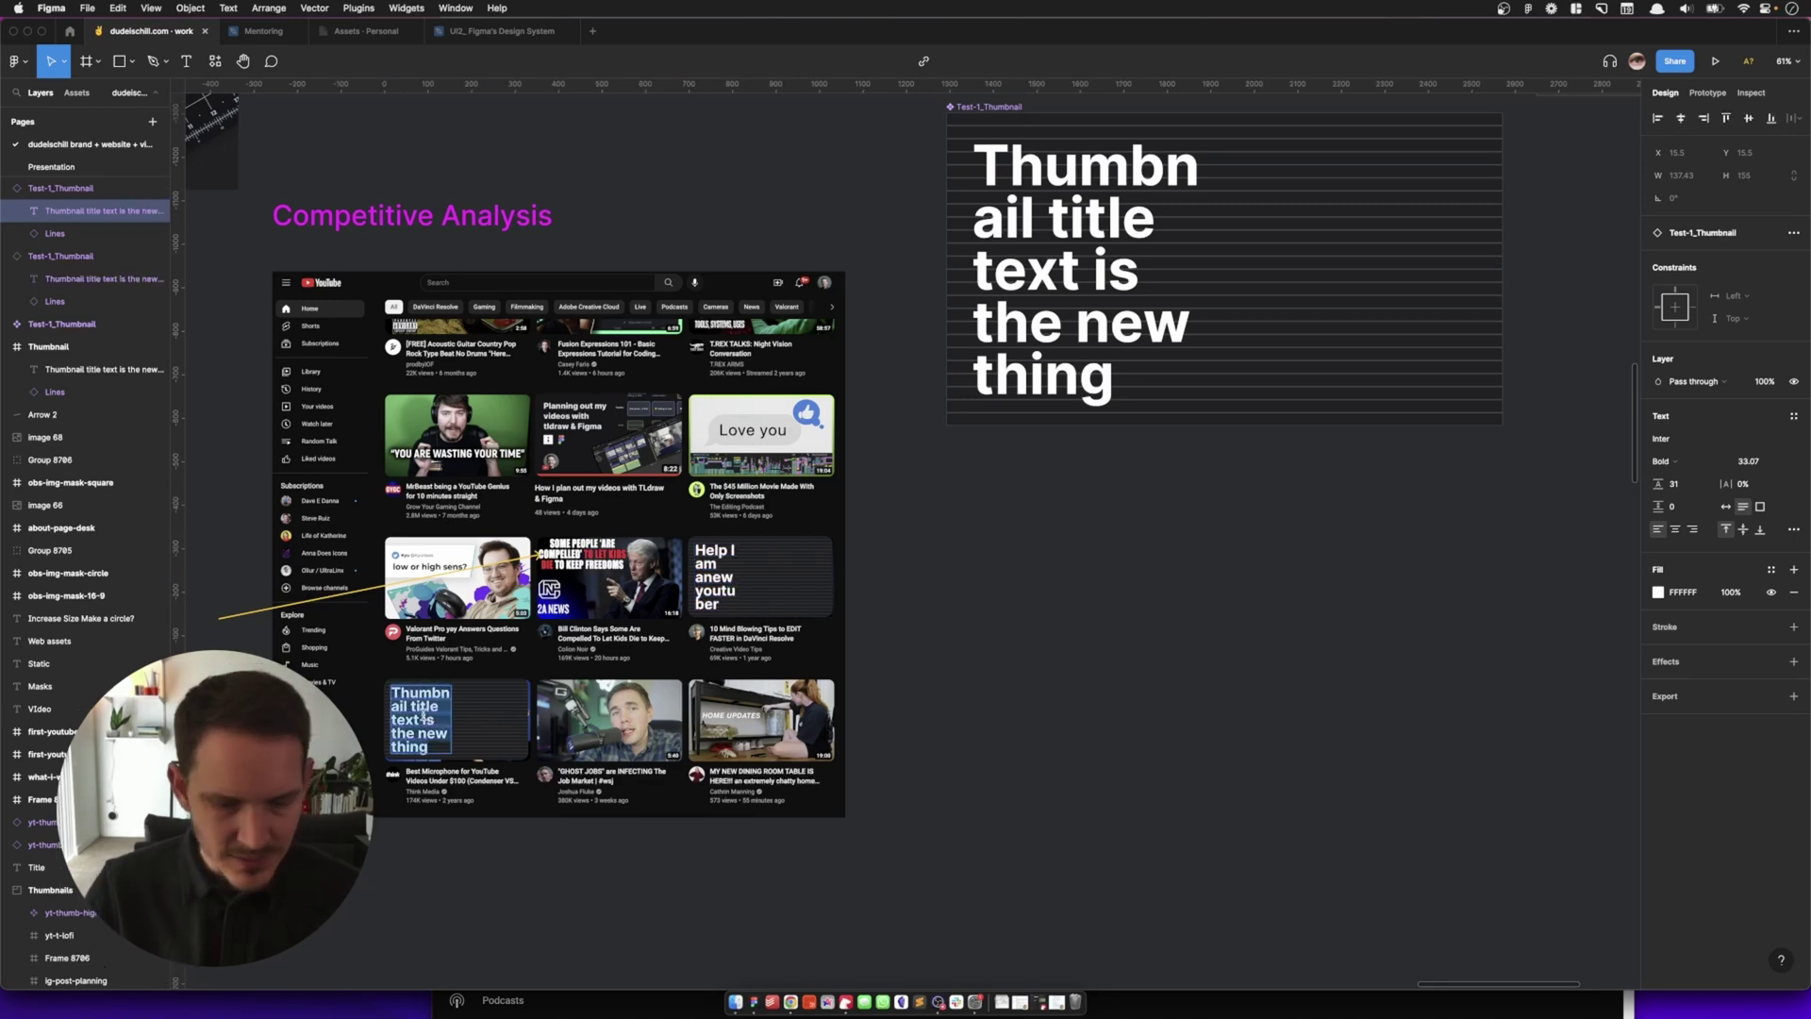
pyautogui.write('How a UX designer wastes')
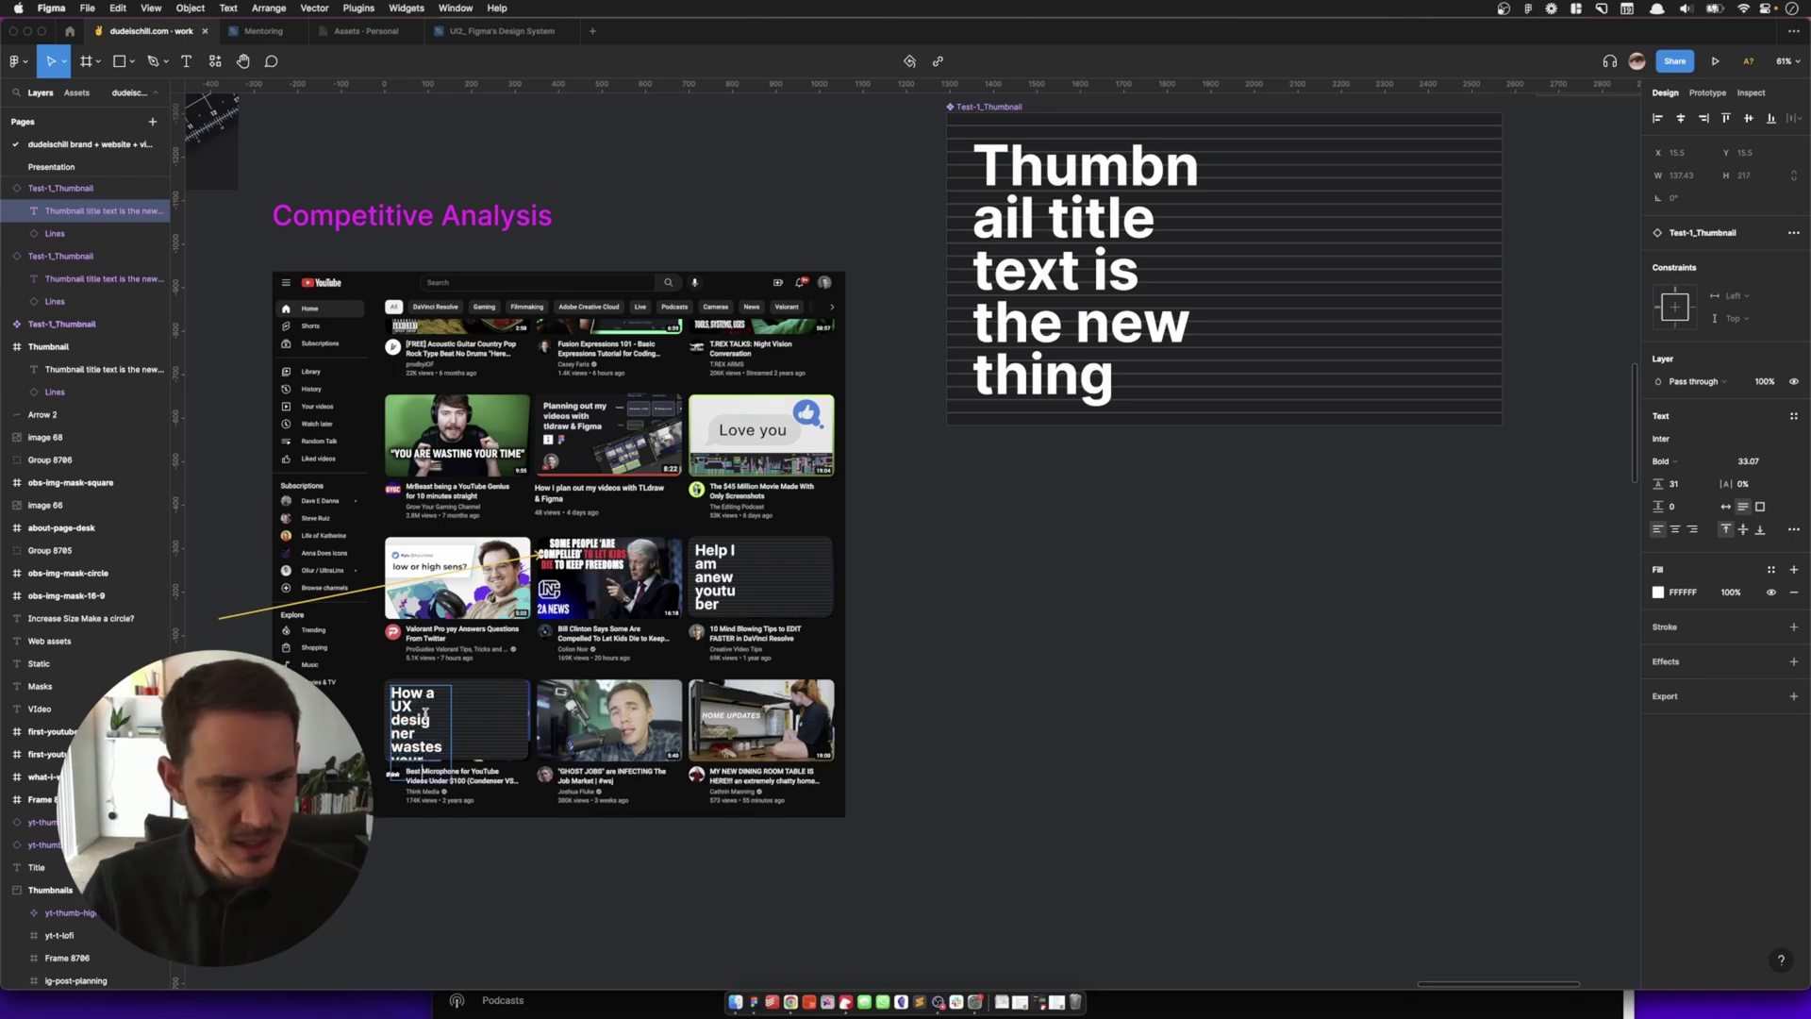
# Widen the title text box in the Test-1_Thumbnail component and correct the first instance's title to "Help I am a new youtuber".
pyautogui.hscroll(2, 1037, 330)
pyautogui.click(1056, 300)
pyautogui.moveTo(1136, 300); pyautogui.dragTo(1230, 290)
pyautogui.doubleClick(632, 627)
pyautogui.doubleClick(353, 770)
pyautogui.scroll(3, 1085, 675)
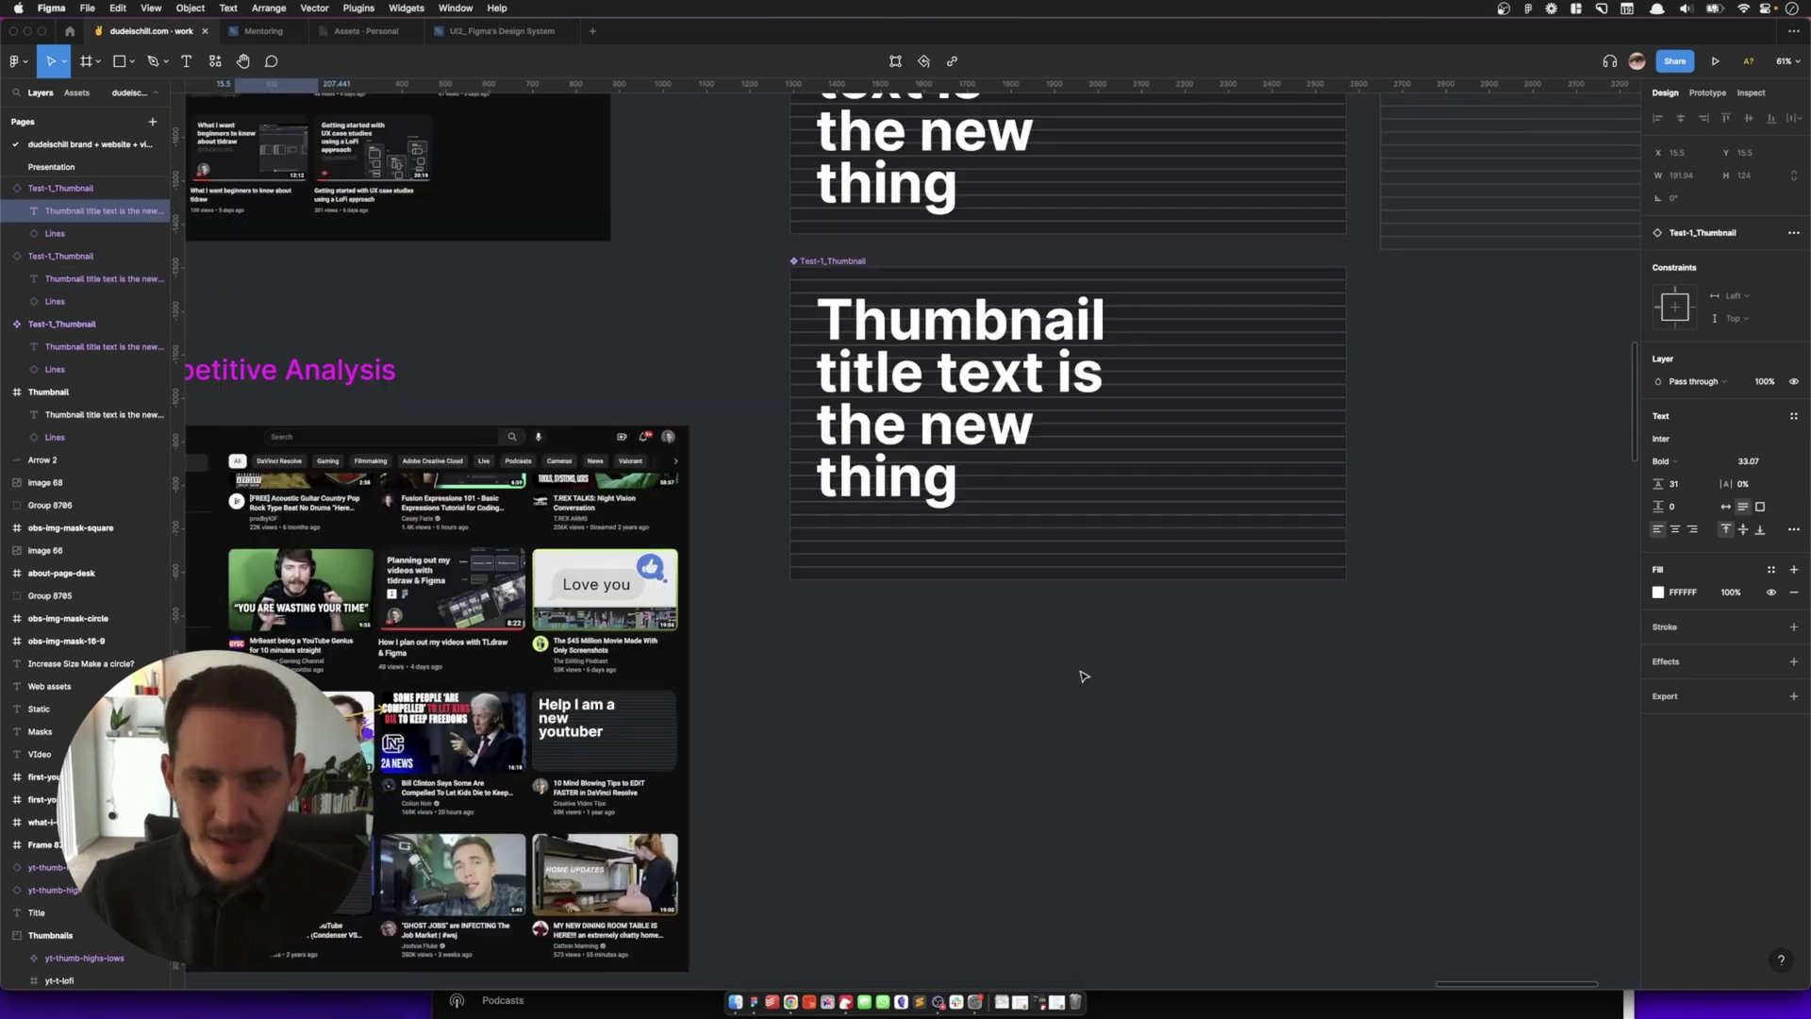
# Add a 475 × 534 placeholder rectangle at 20% opacity beside the title in Test-1_Thumbnail, at X 788, Y 90.
pyautogui.press('r')
pyautogui.moveTo(1463, 335); pyautogui.dragTo(1266, 645)
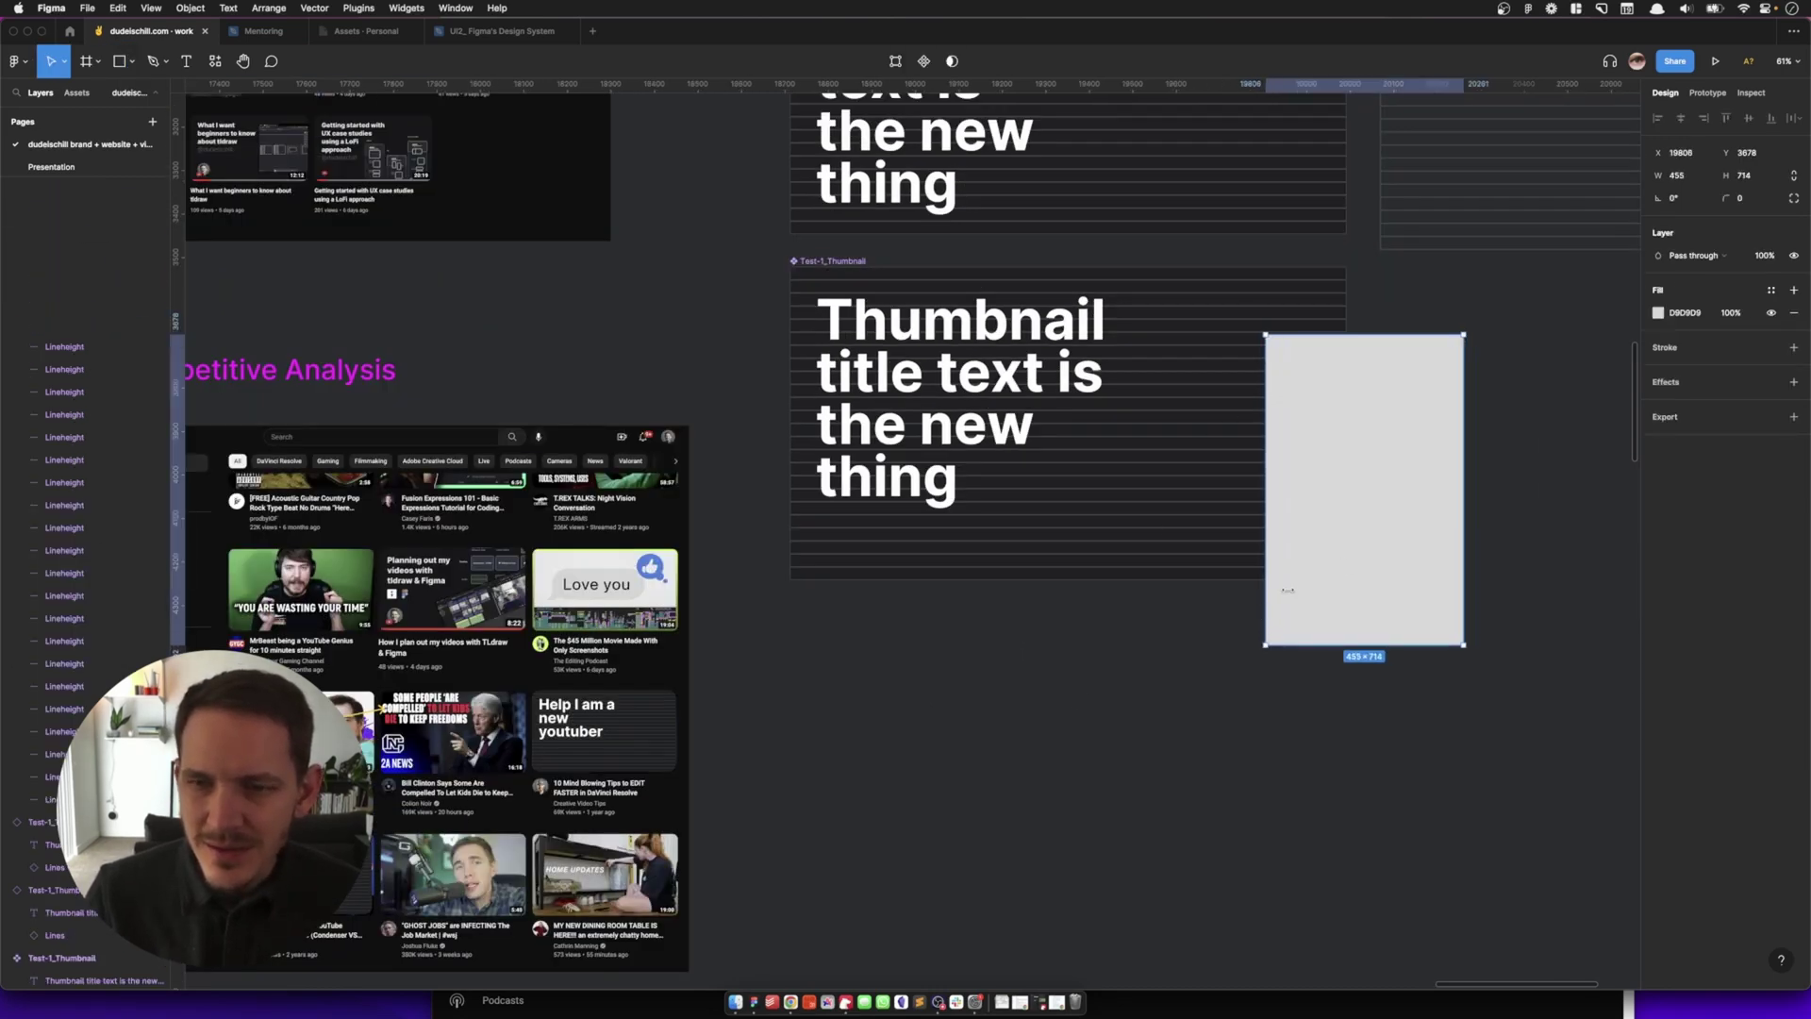
pyautogui.press('2')
pyautogui.moveTo(1398, 501); pyautogui.dragTo(1253, 436)
pyautogui.moveTo(1315, 271); pyautogui.dragTo(1339, 306)
pyautogui.scroll(-3, 1043, 659)
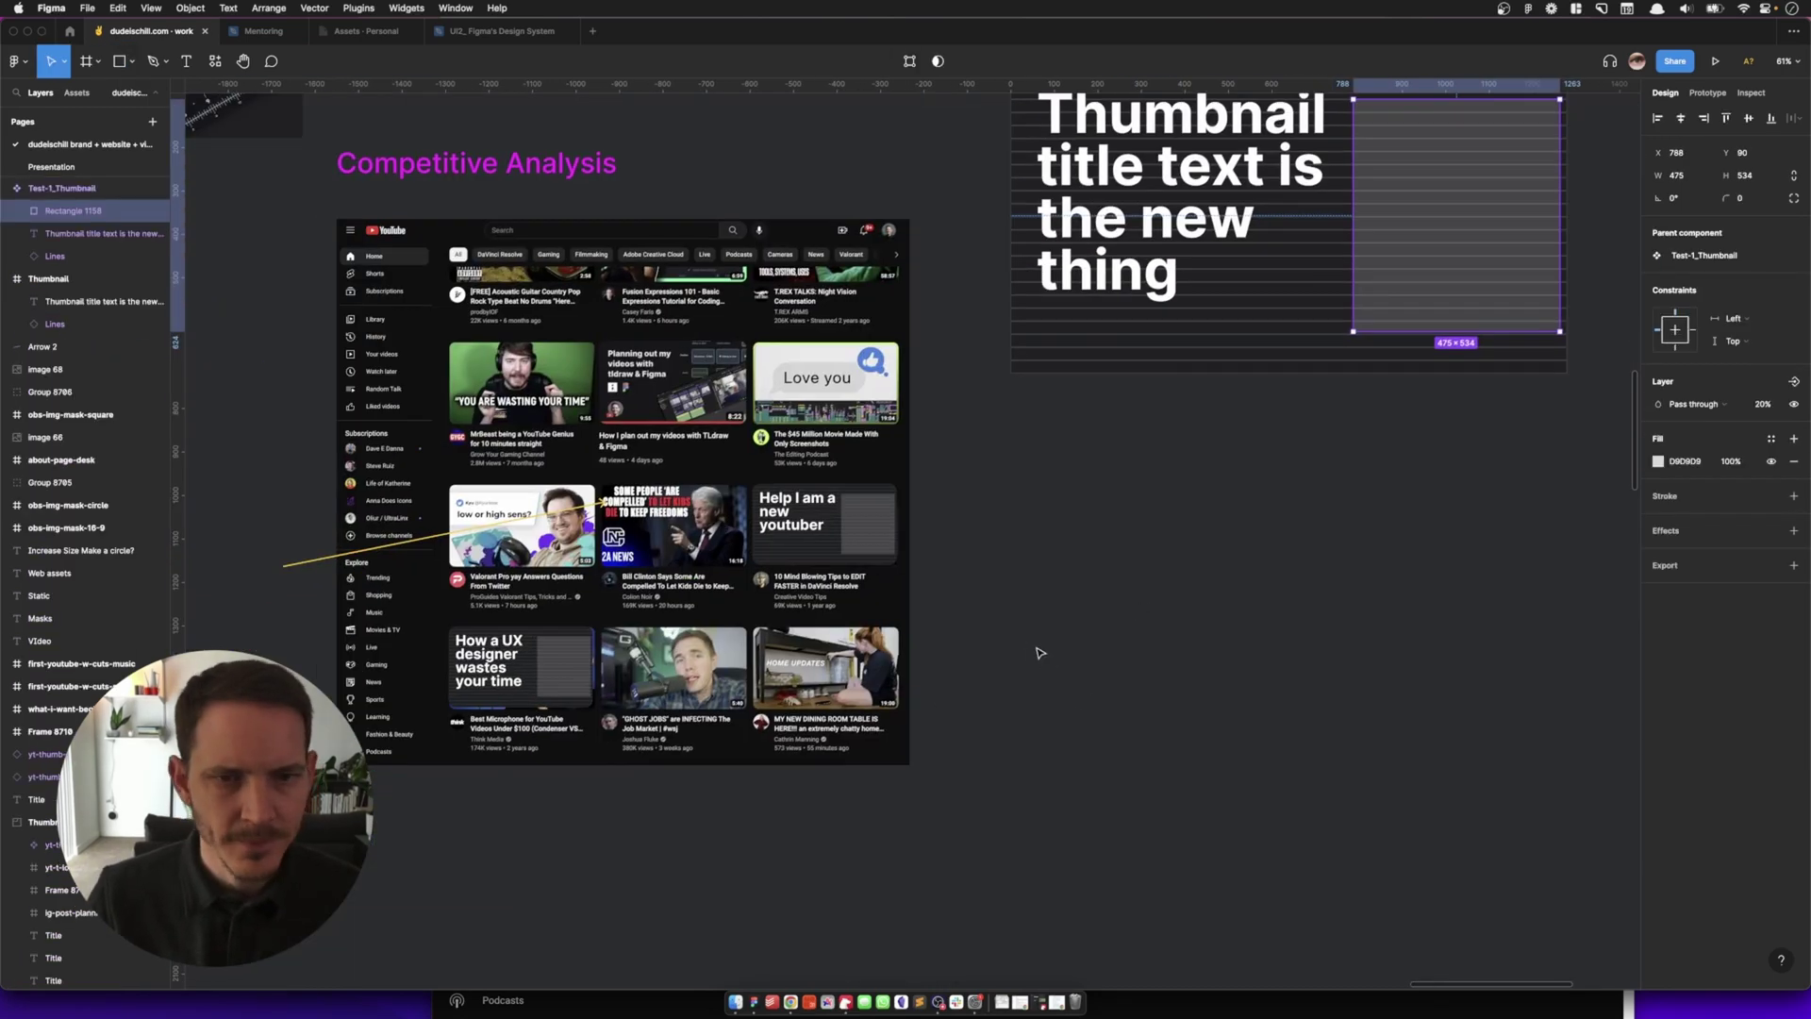
pyautogui.click(1043, 659)
pyautogui.moveTo(1139, 559); pyautogui.dragTo(975, 651)
pyautogui.scroll(2, 905, 698)
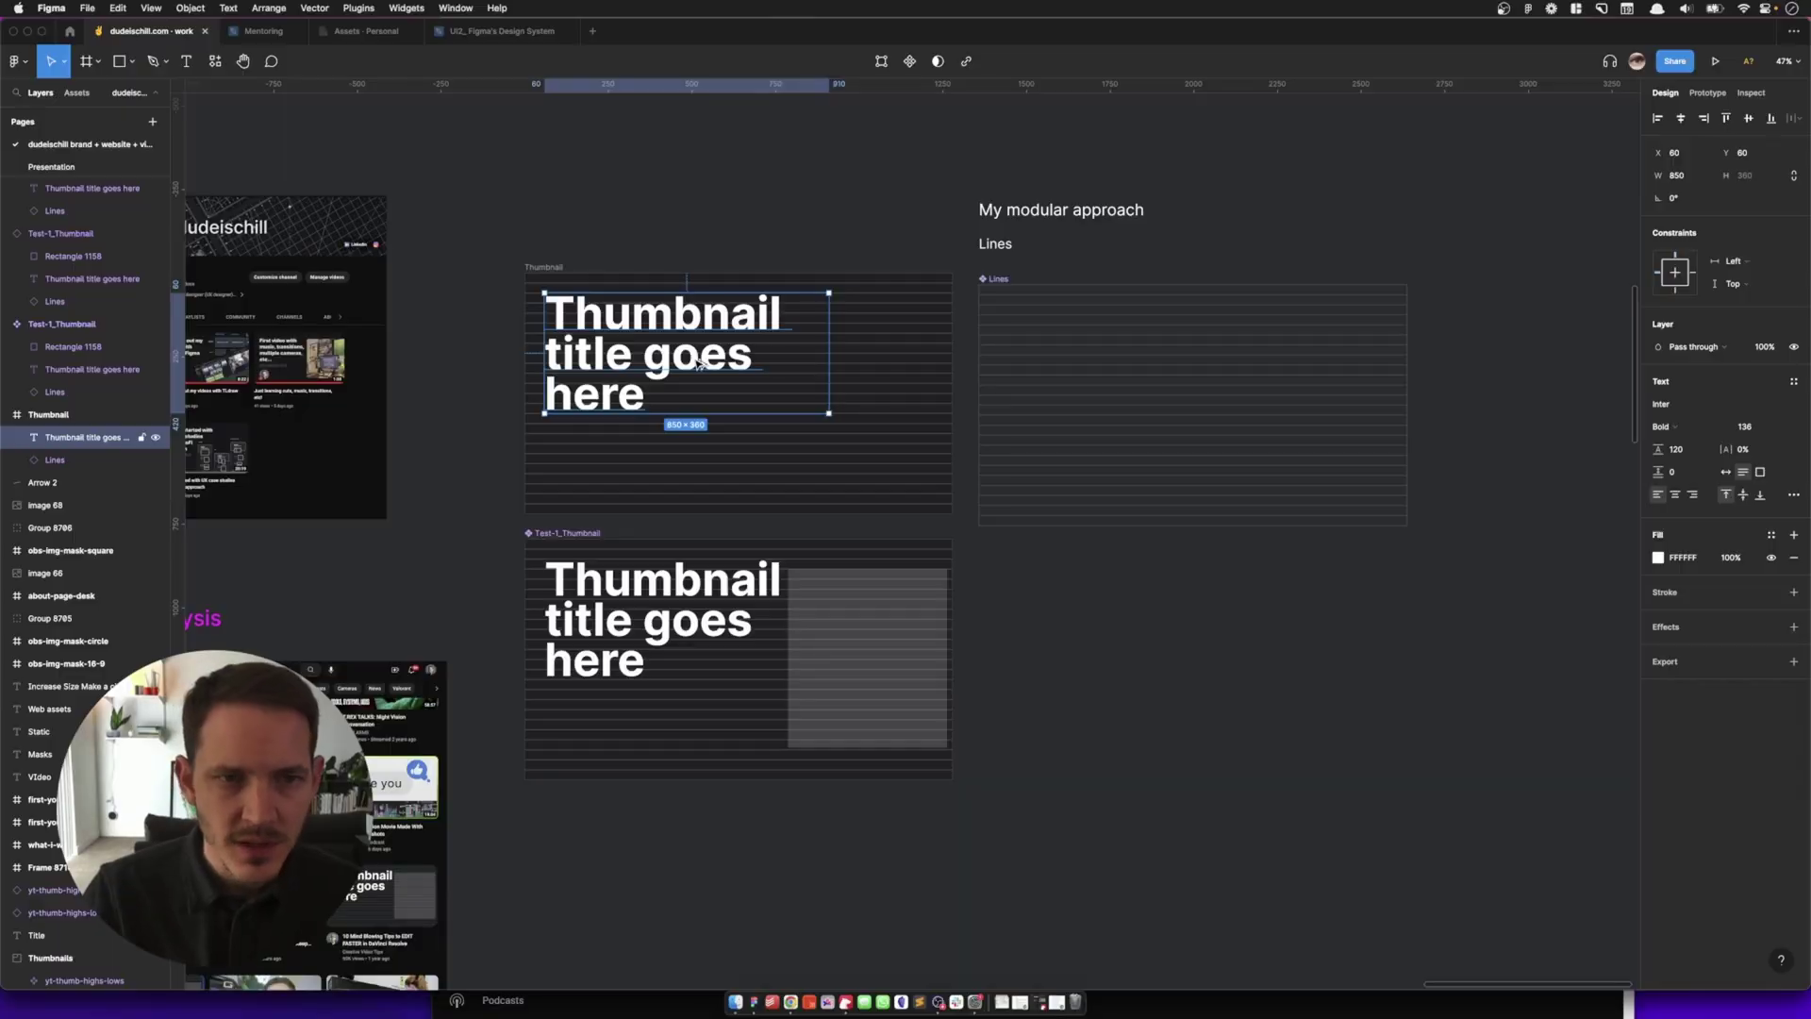
# Wrap the Thumbnail frame's title text in its own frame and enlarge that frame to 910 × 720 at X 0, Y 0.
pyautogui.press('alt+super+g')
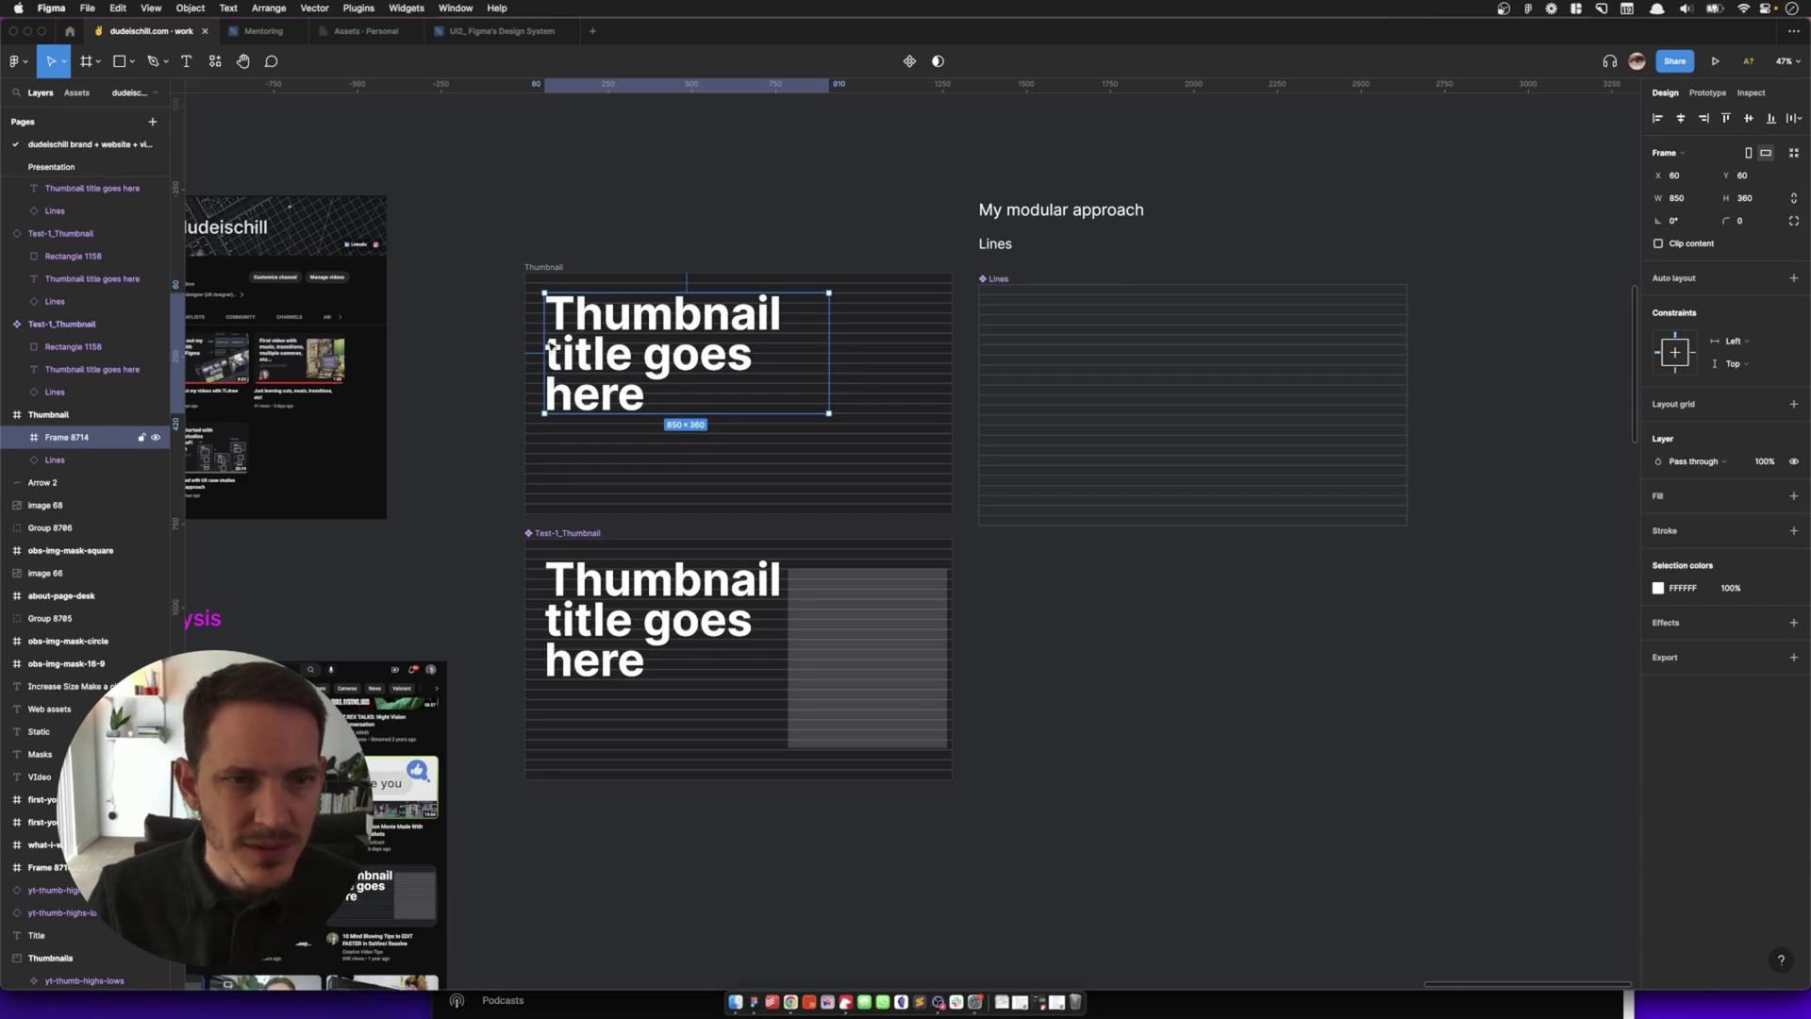
pyautogui.moveTo(558, 414); pyautogui.dragTo(558, 514)
pyautogui.press('Return')
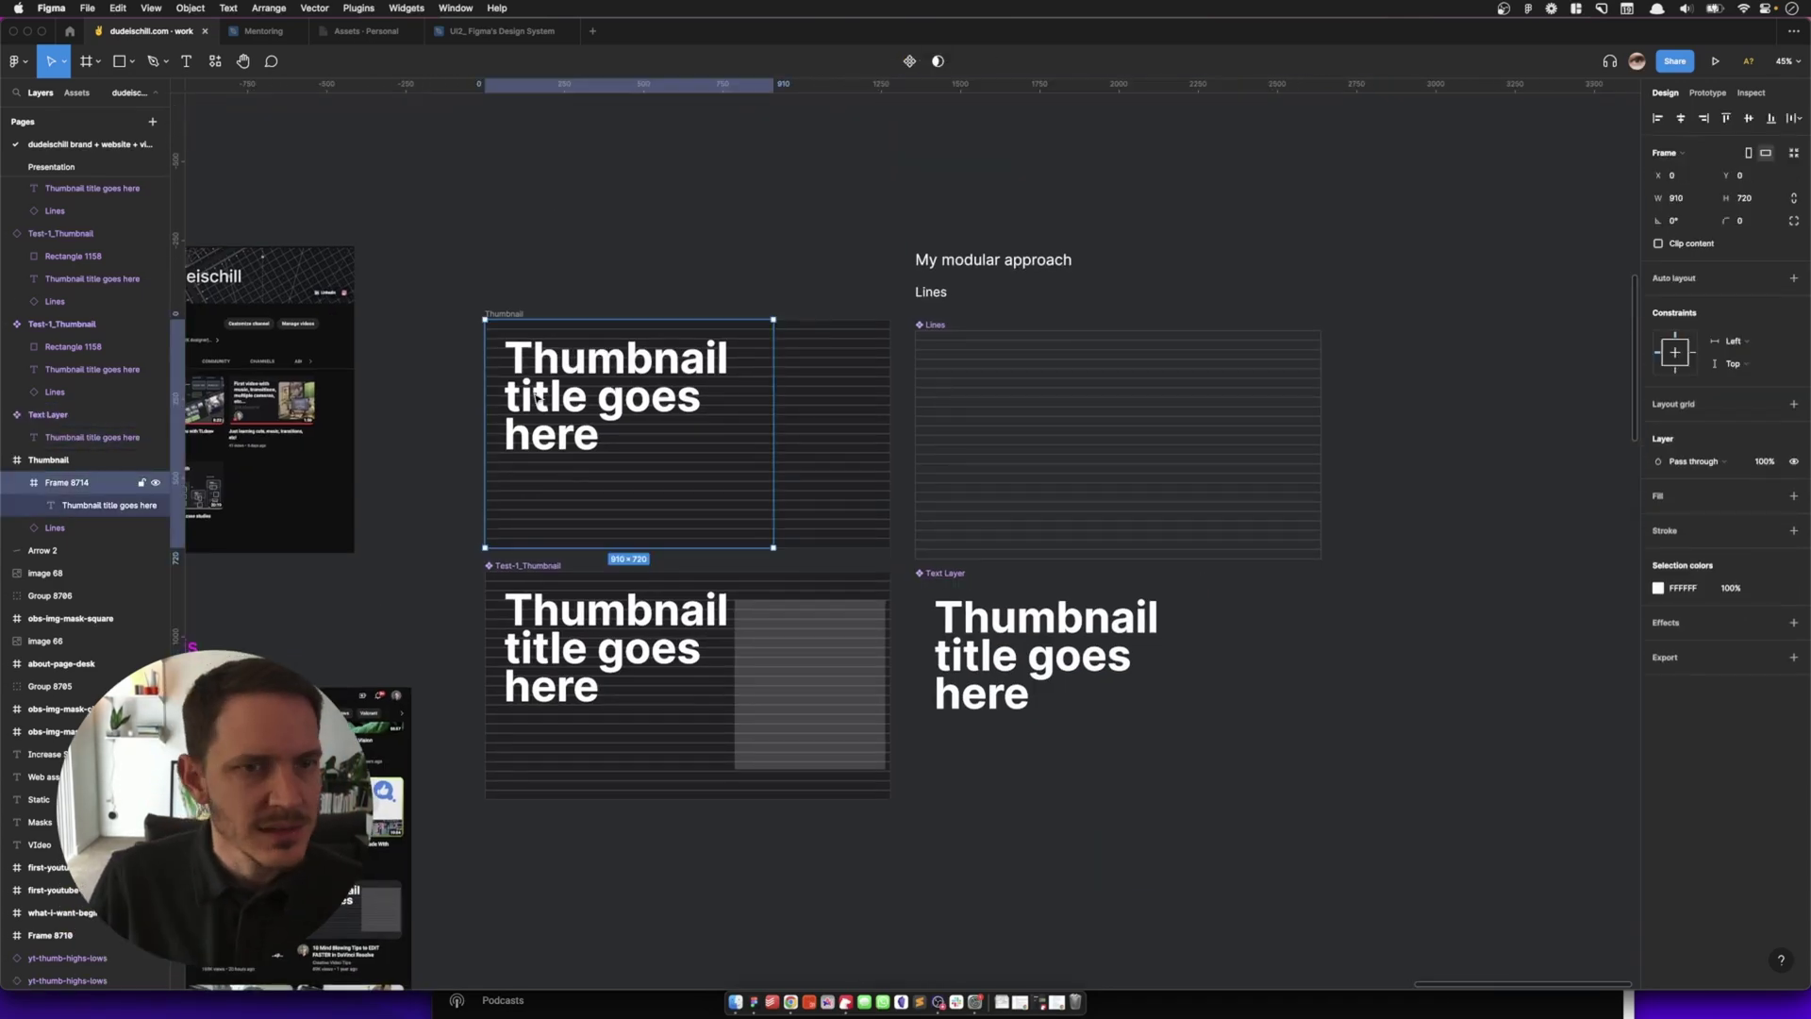
# Replace the titles in the Thumbnail frame and the Test-1_Thumbnail component with instances of the Text Layer component.
pyautogui.press('Delete')
pyautogui.moveTo(647, 452); pyautogui.dragTo(633, 429)
pyautogui.click(1672, 179)
pyautogui.click(1047, 651)
pyautogui.click(528, 660)
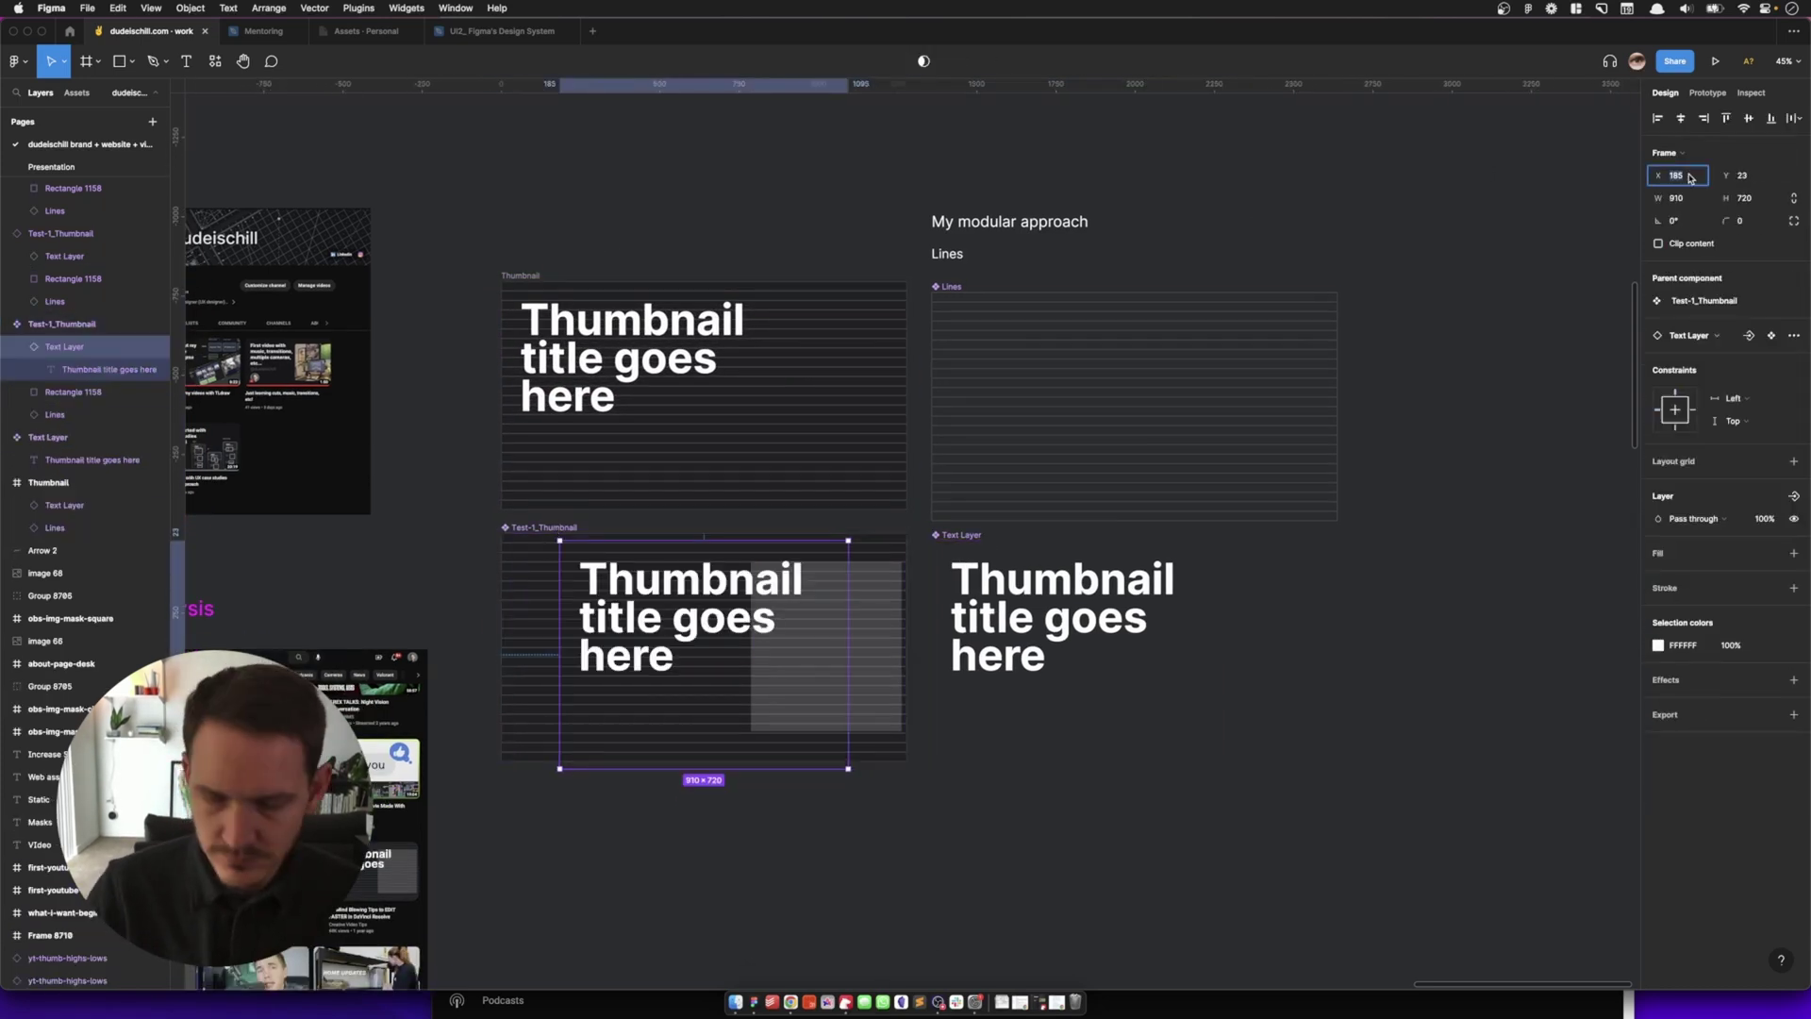
pyautogui.scroll(-3, 1002, 878)
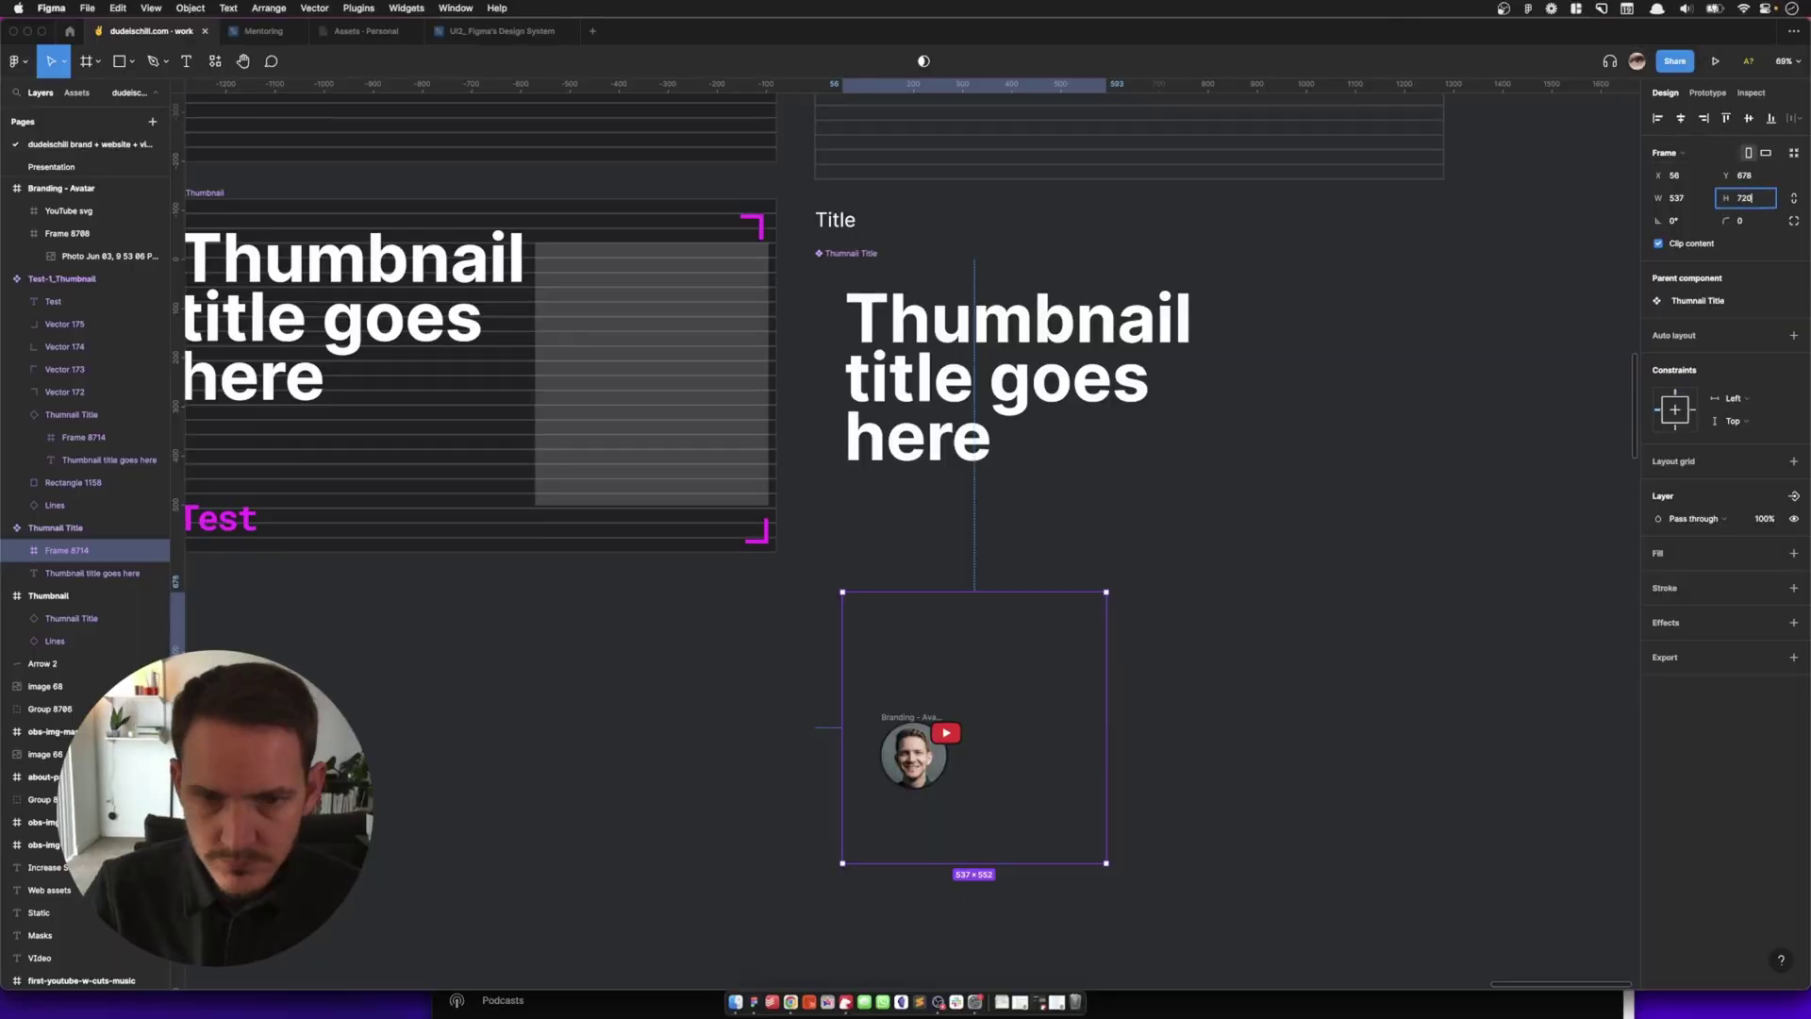
# Wrap the Branding - Avatar frame in a 268 × 453 component and name it Branding.
pyautogui.click(61, 187)
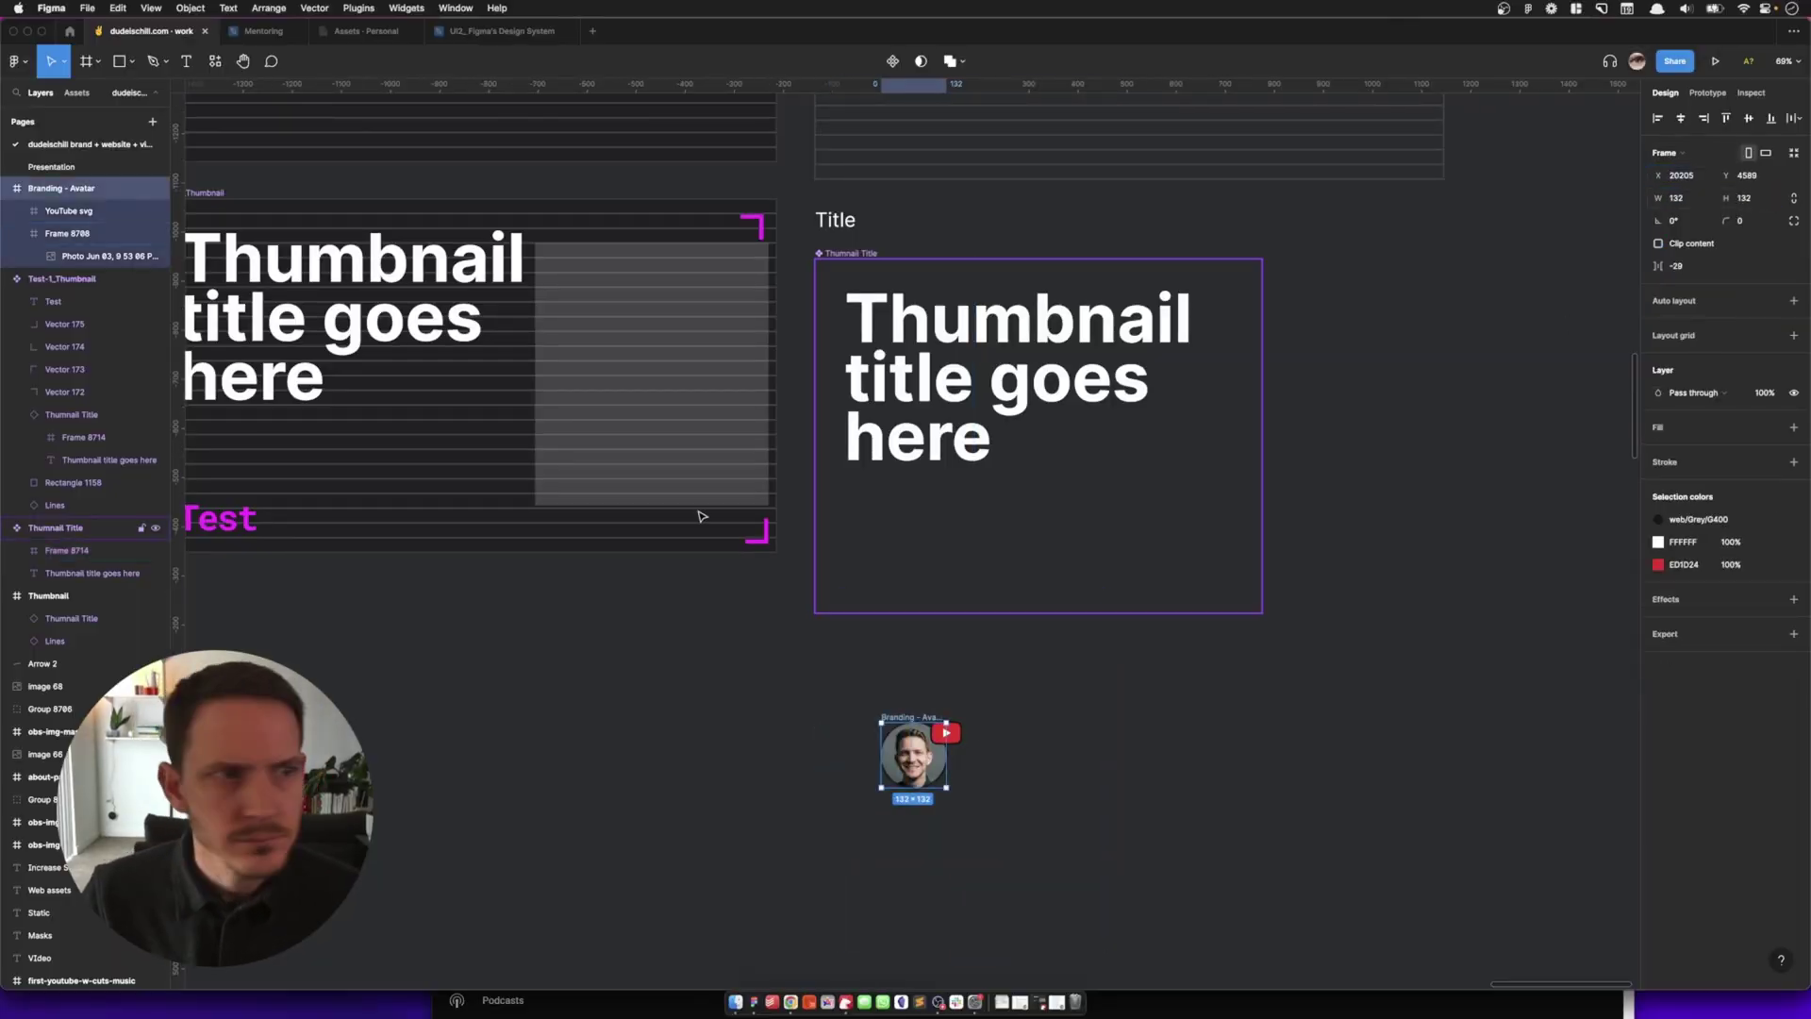
pyautogui.press('alt+super+k')
pyautogui.press('super+r')
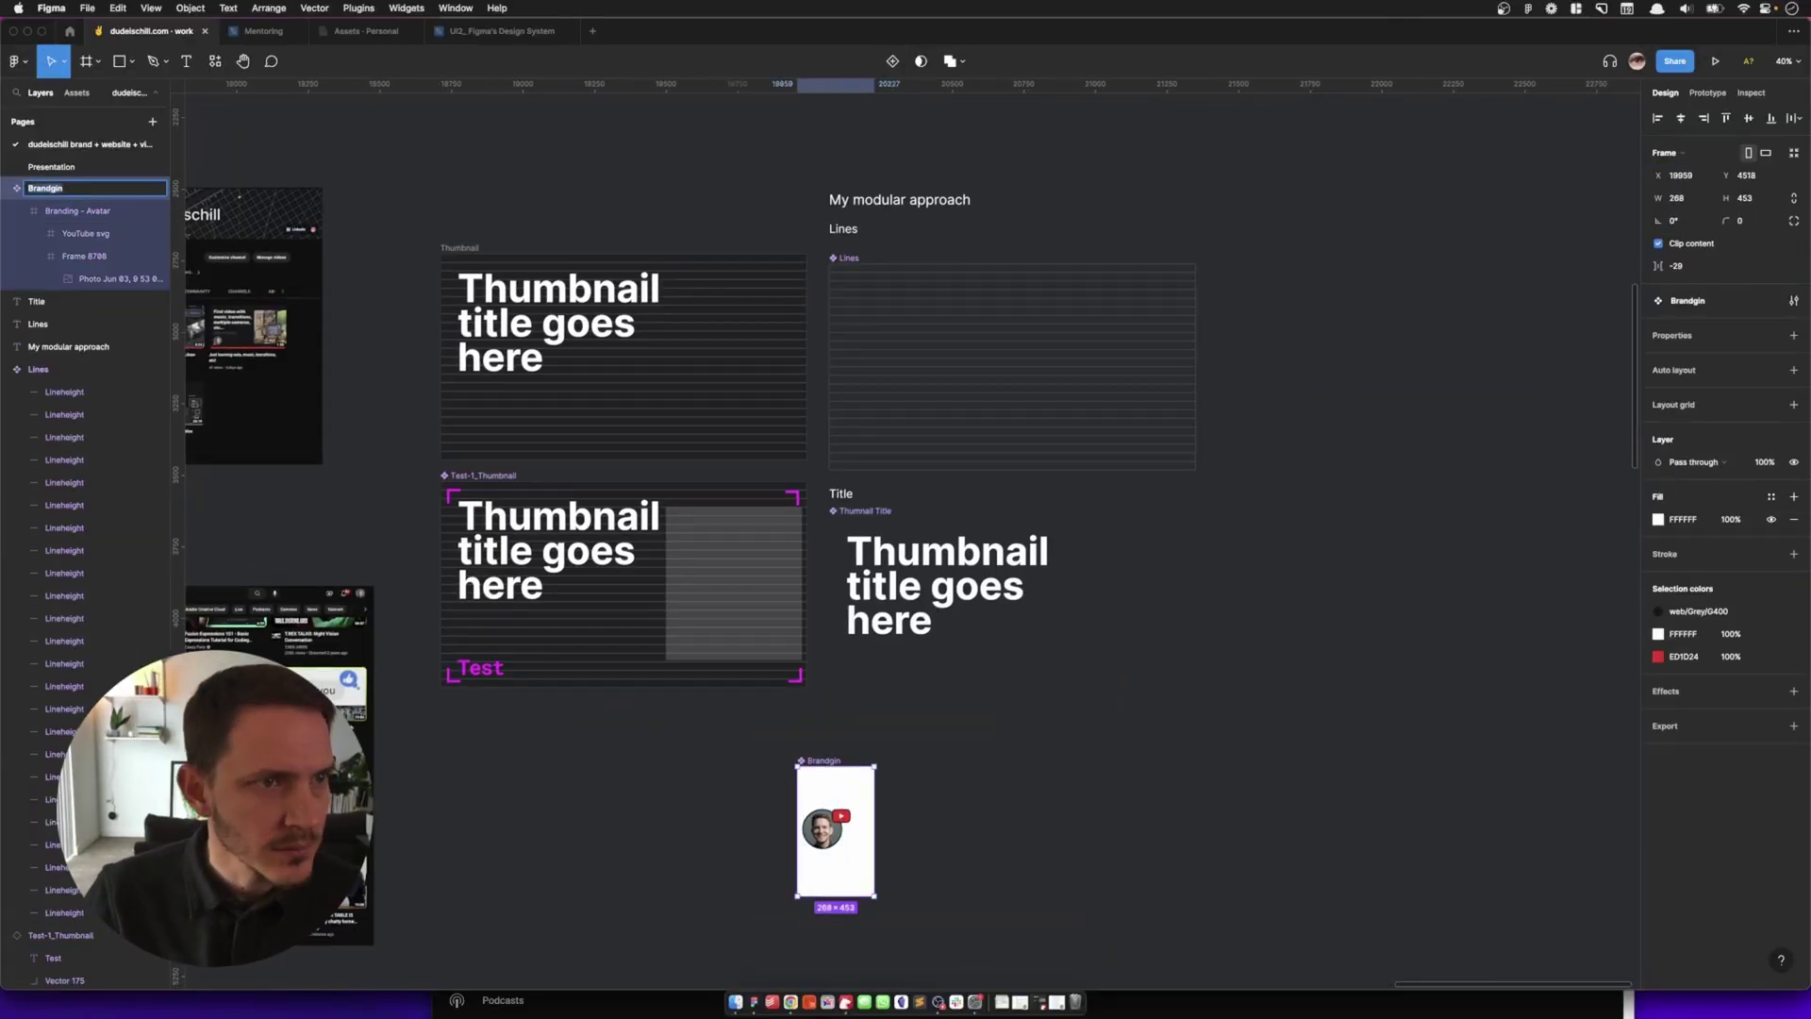
pyautogui.write('Branding')
# Place Branding instances in the Thumbnail frame and the Test-1_Thumbnail component, aligning the latter instance to its component's bottom-left corner.
pyautogui.moveTo(862, 802); pyautogui.dragTo(698, 356)
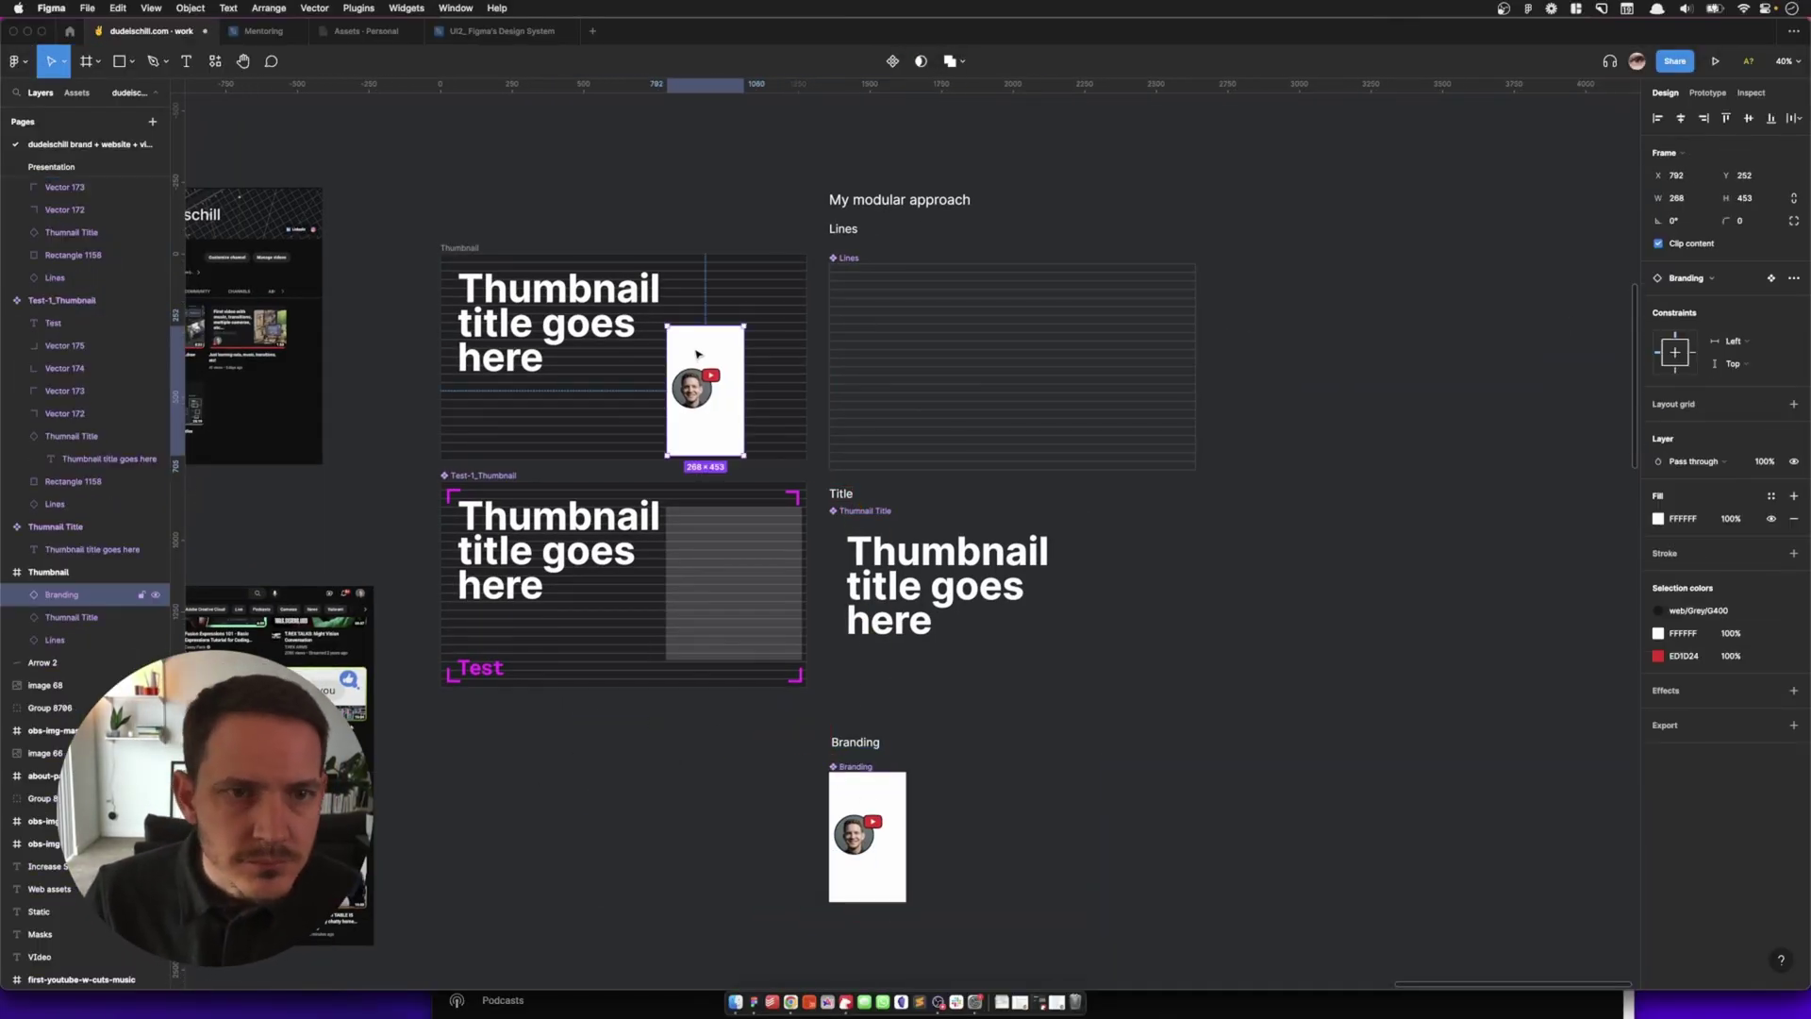
pyautogui.hscroll(-3, 699, 356)
pyautogui.moveTo(886, 401); pyautogui.dragTo(766, 620)
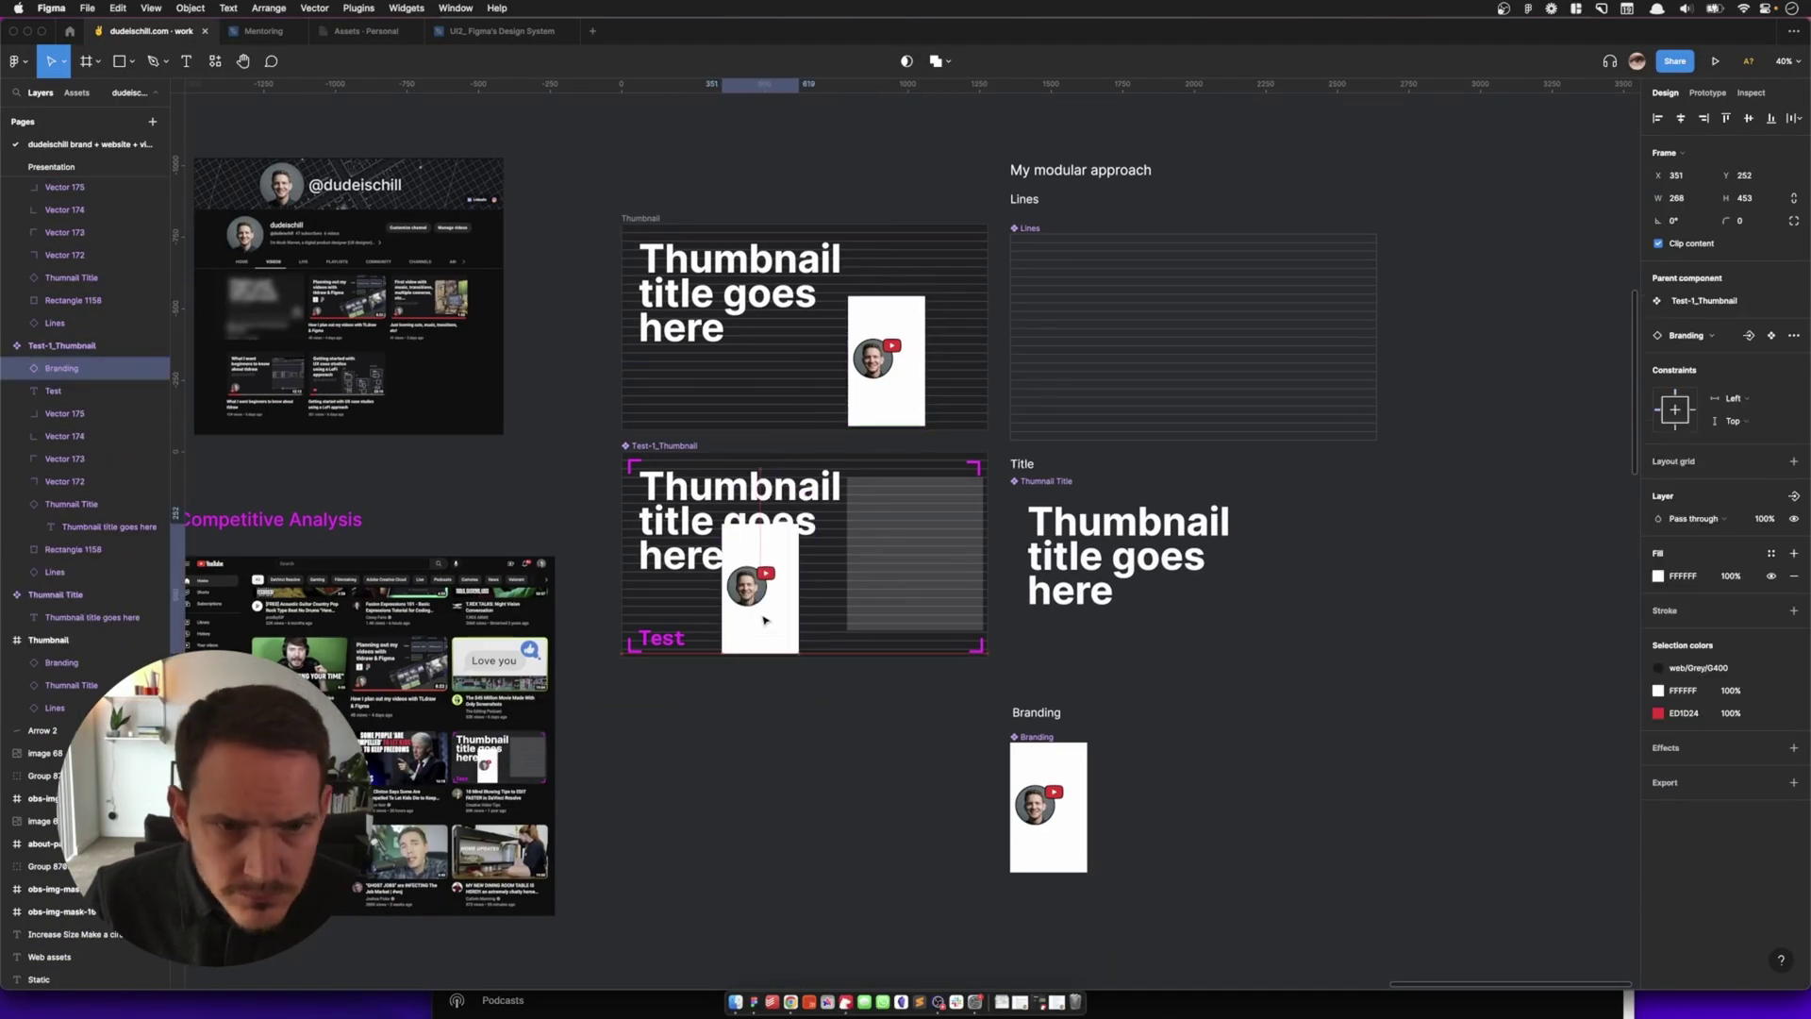
pyautogui.click(1770, 118)
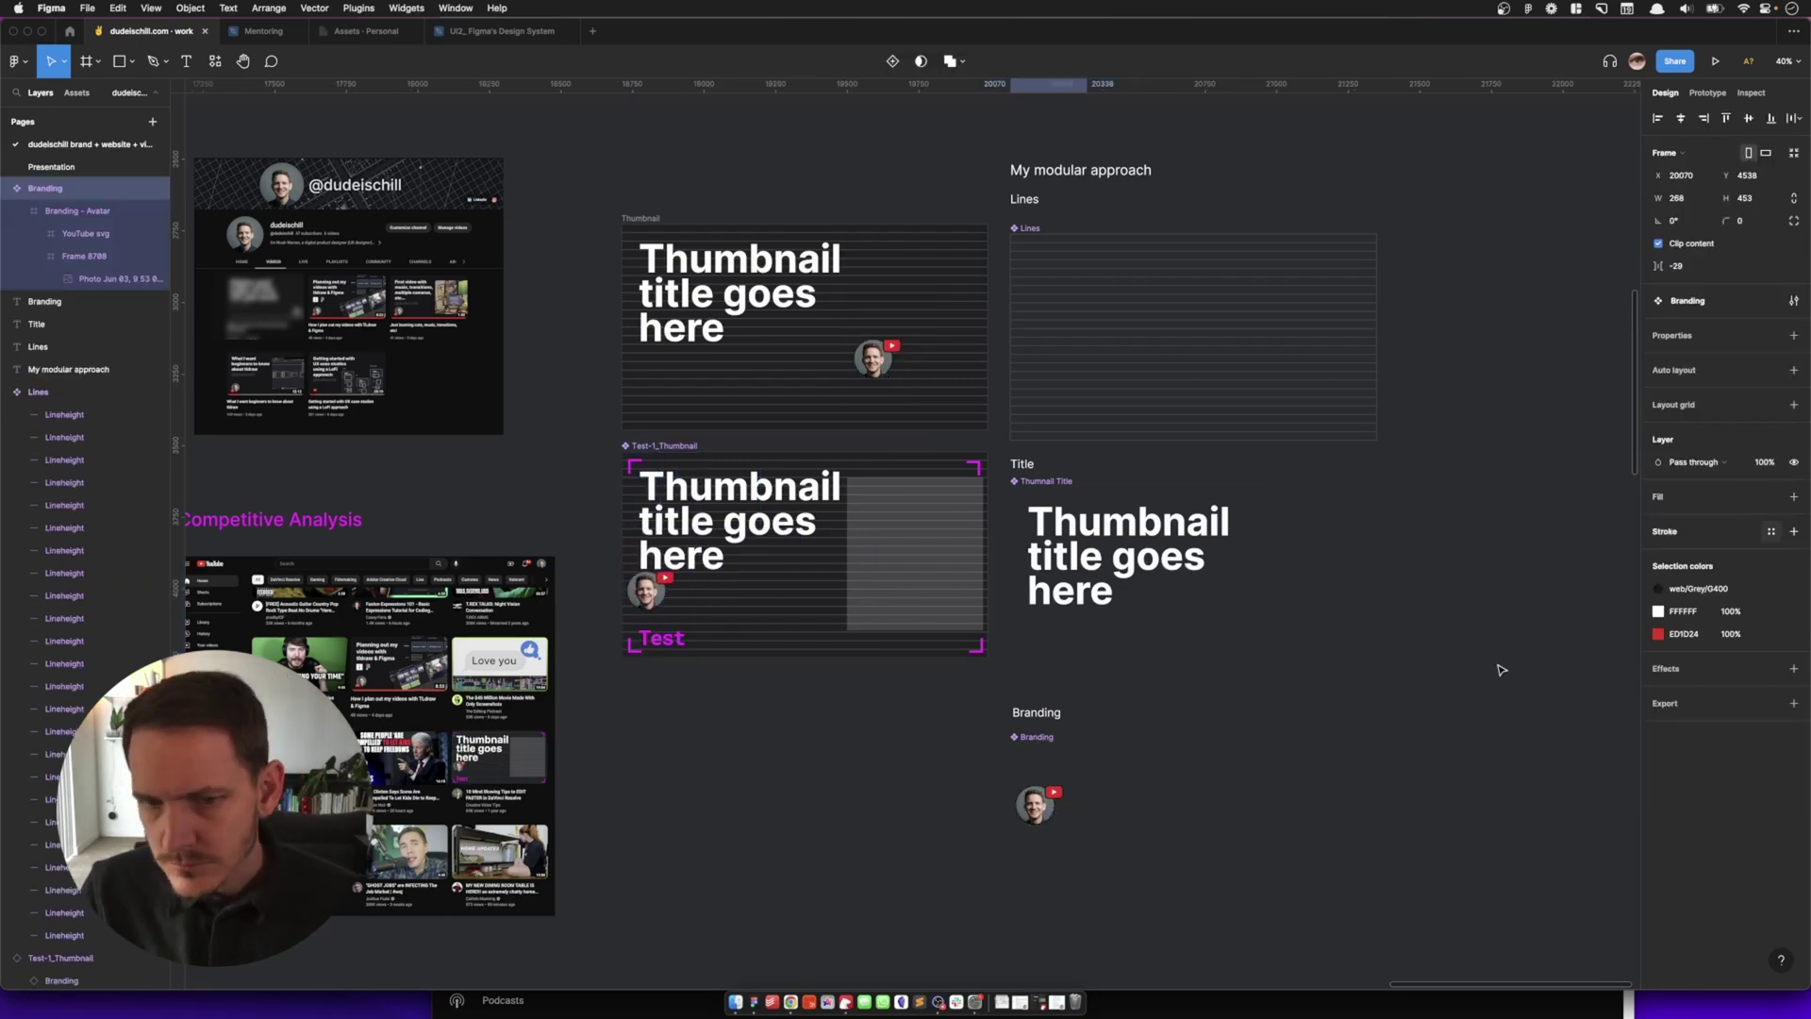
# Align the avatar to the bottom of the Branding component, then nudge it inward to X 60 and upward from the edge.
pyautogui.scroll(5, 1057, 952)
pyautogui.click(1006, 408)
pyautogui.hotkey('shift', 'Right')
pyautogui.hotkey('shift', 'Right')
pyautogui.hotkey('shift', 'Right')
pyautogui.hotkey('shift', 'Right')
pyautogui.hotkey('shift', 'Right')
pyautogui.hotkey('alt', 's')
pyautogui.hotkey('shift', 'Up')
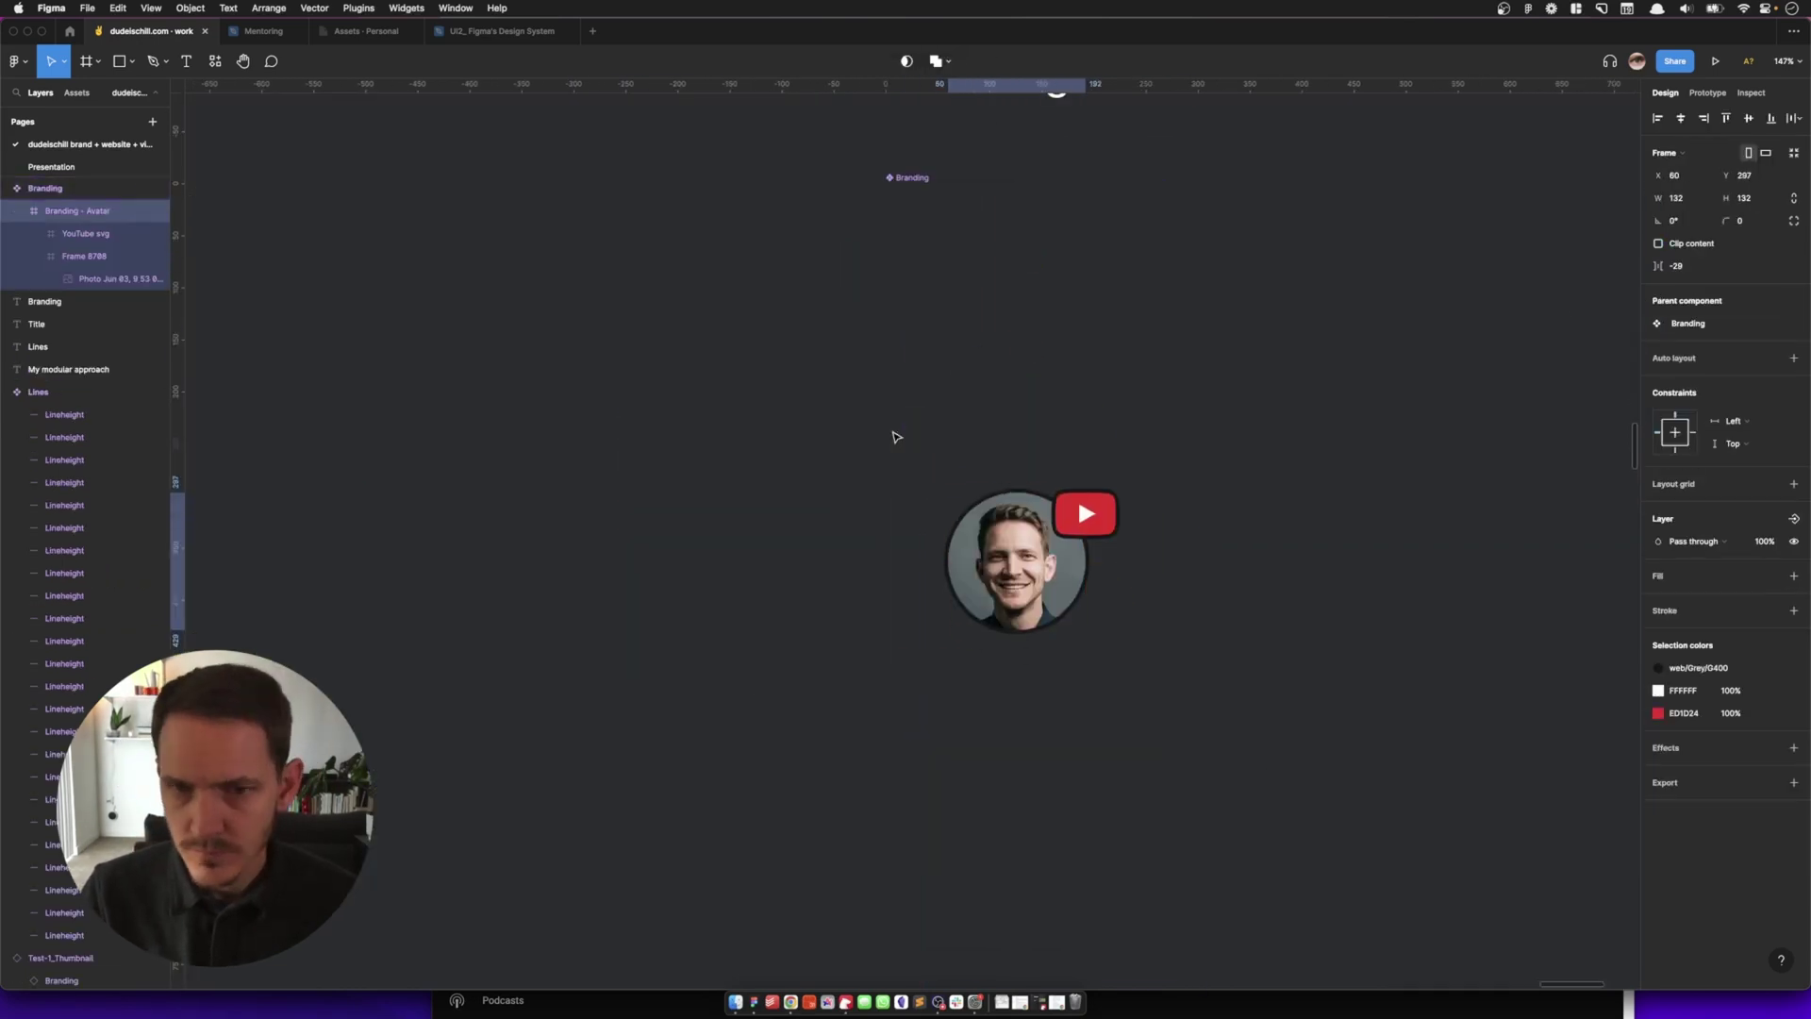
pyautogui.click(814, 410)
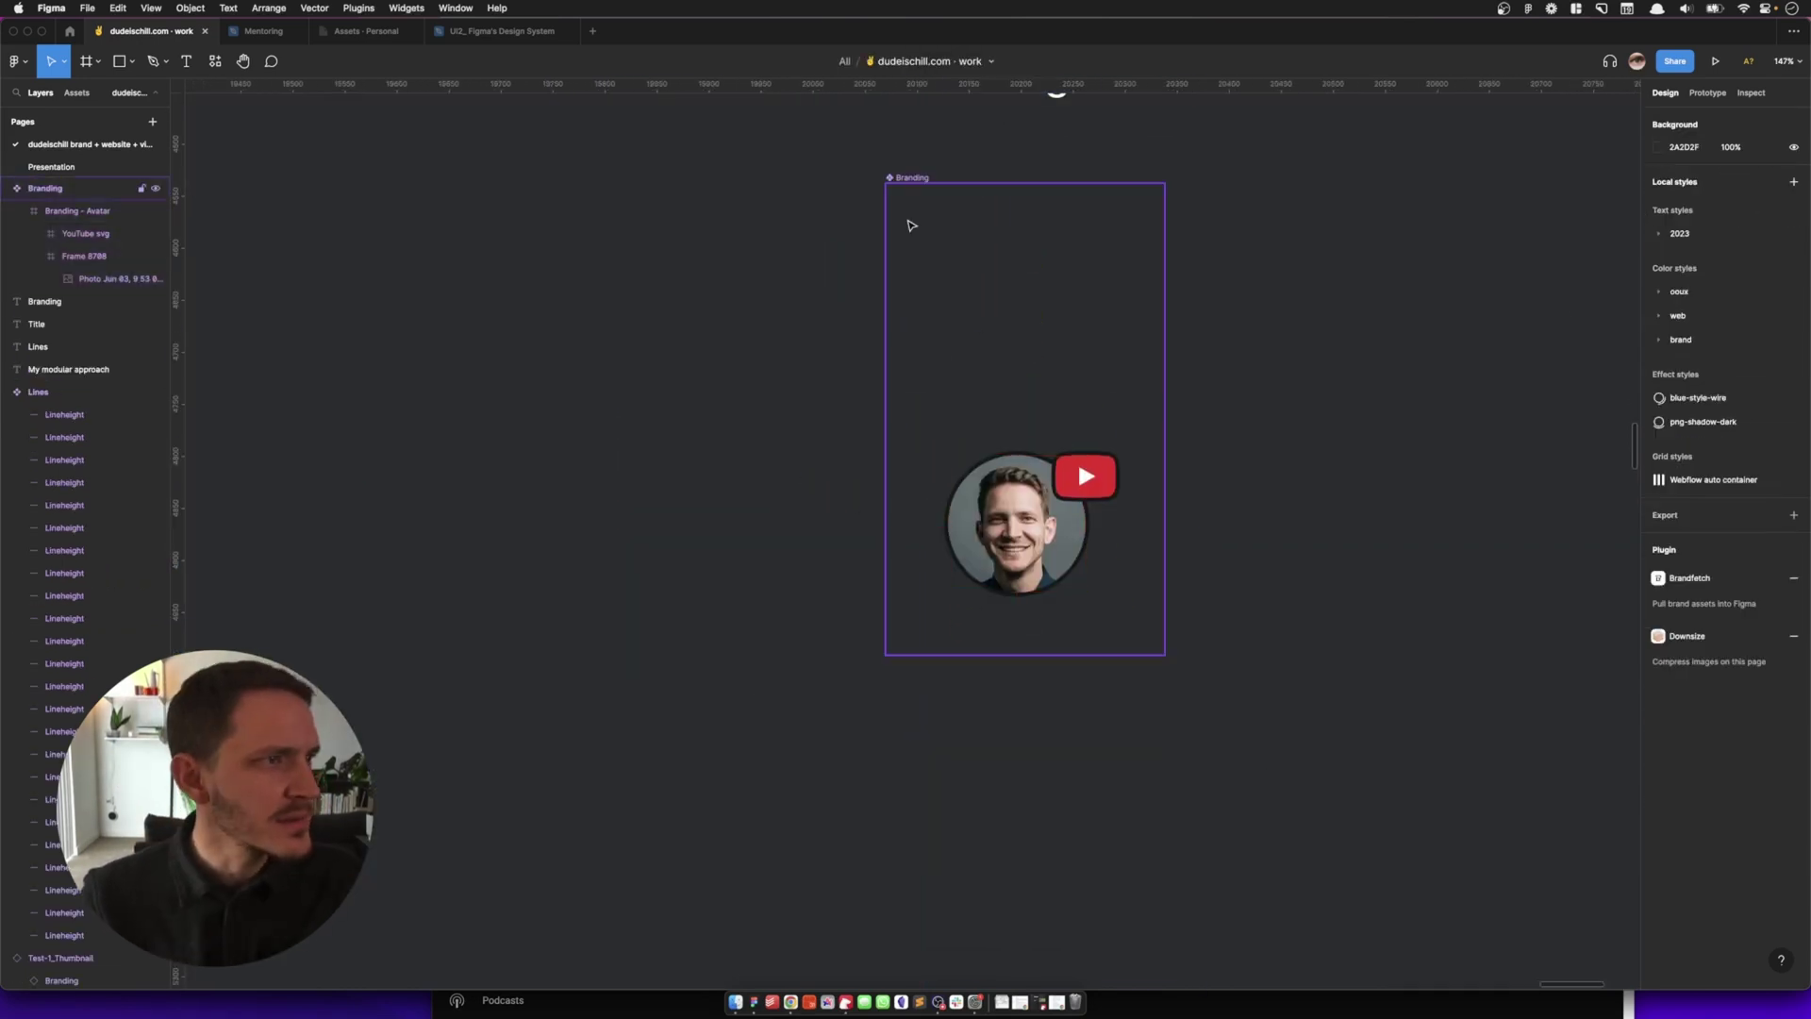
pyautogui.click(894, 291)
# Add a horizontal auto layout frame named Vertical to the Lines component, built from vertical lines sized 90 × 720.
pyautogui.scroll(-10, 835, 287)
pyautogui.click(630, 354)
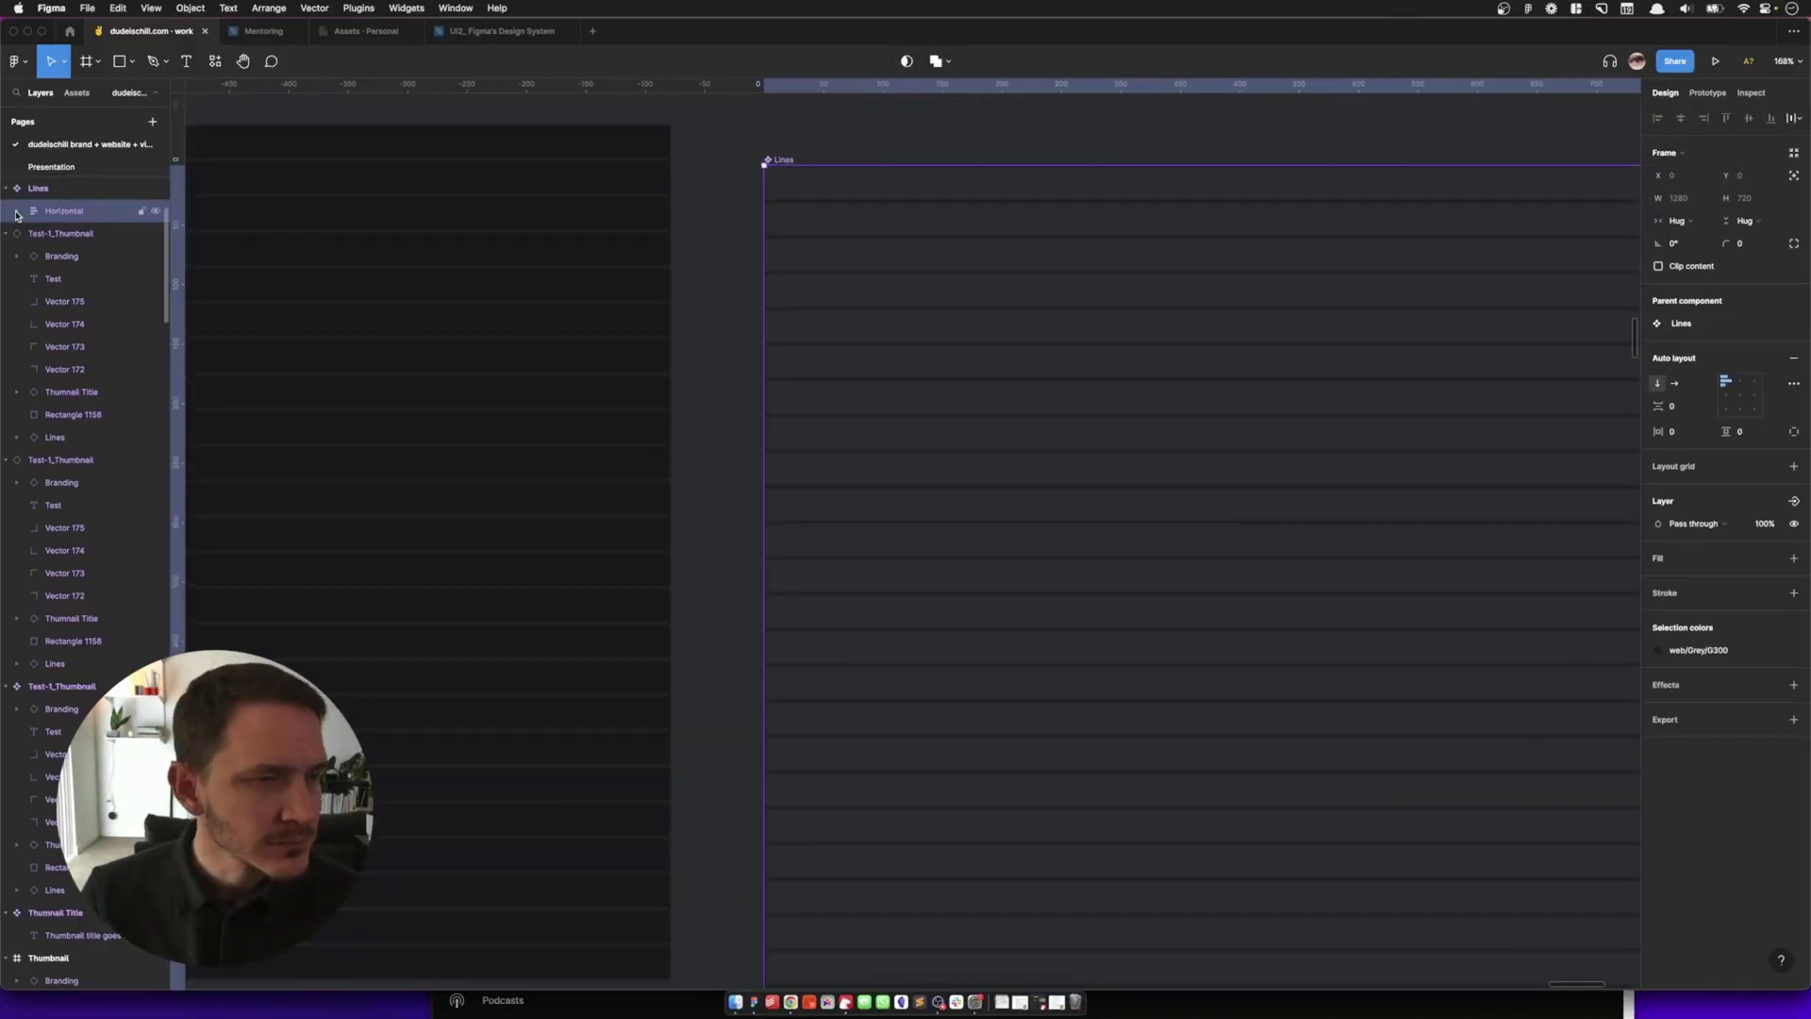
pyautogui.click(63, 208)
pyautogui.click(1694, 176)
pyautogui.write('90')
pyautogui.press('Tab')
pyautogui.write('720')
pyautogui.press('Return')
pyautogui.click(64, 233)
pyautogui.click(68, 233)
pyautogui.hotkey('shift', '2')
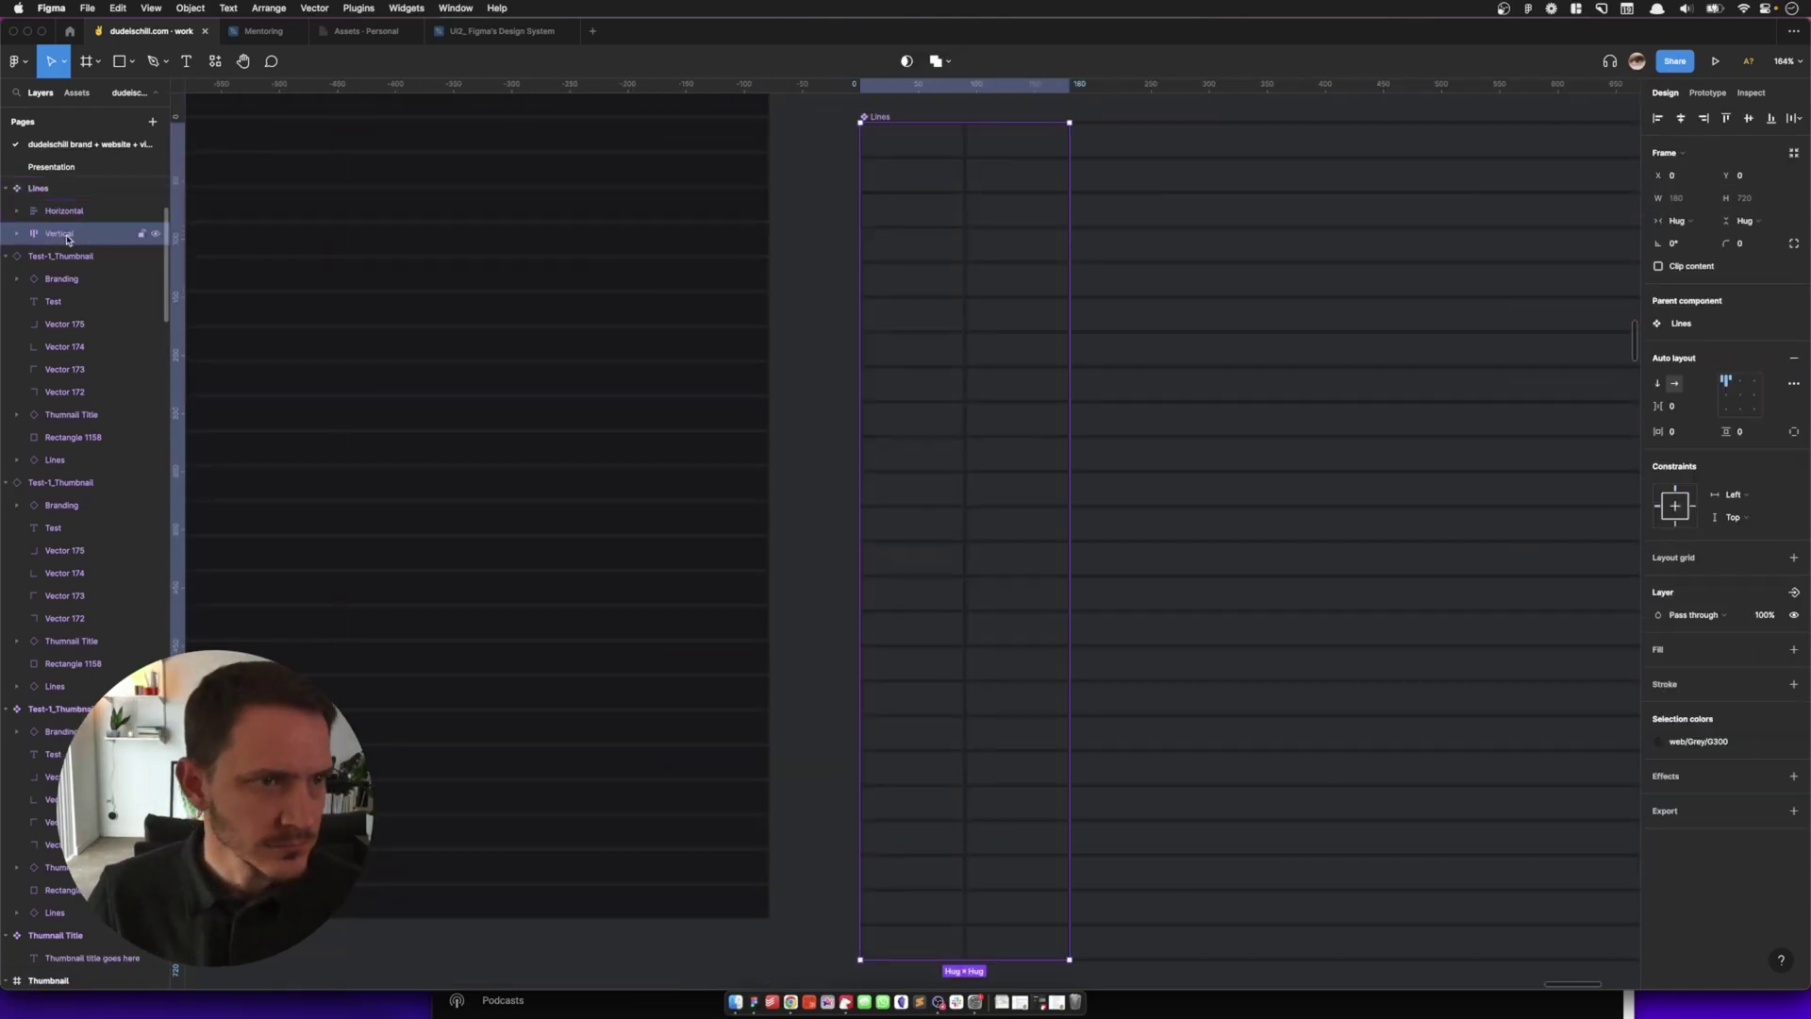
# Duplicate the vertical lines until they span the full width of the Lines component, and delete the surplus line.
pyautogui.press('Return')
pyautogui.press('super+d')
pyautogui.keyDown('shift'); pyautogui.click(77, 255); pyautogui.keyUp('shift')
pyautogui.press('super+d')
pyautogui.keyDown('shift'); pyautogui.click(77, 256); pyautogui.keyUp('shift')
pyautogui.press('super+d')
pyautogui.hscroll(5, 303, 477)
pyautogui.click(85, 528)
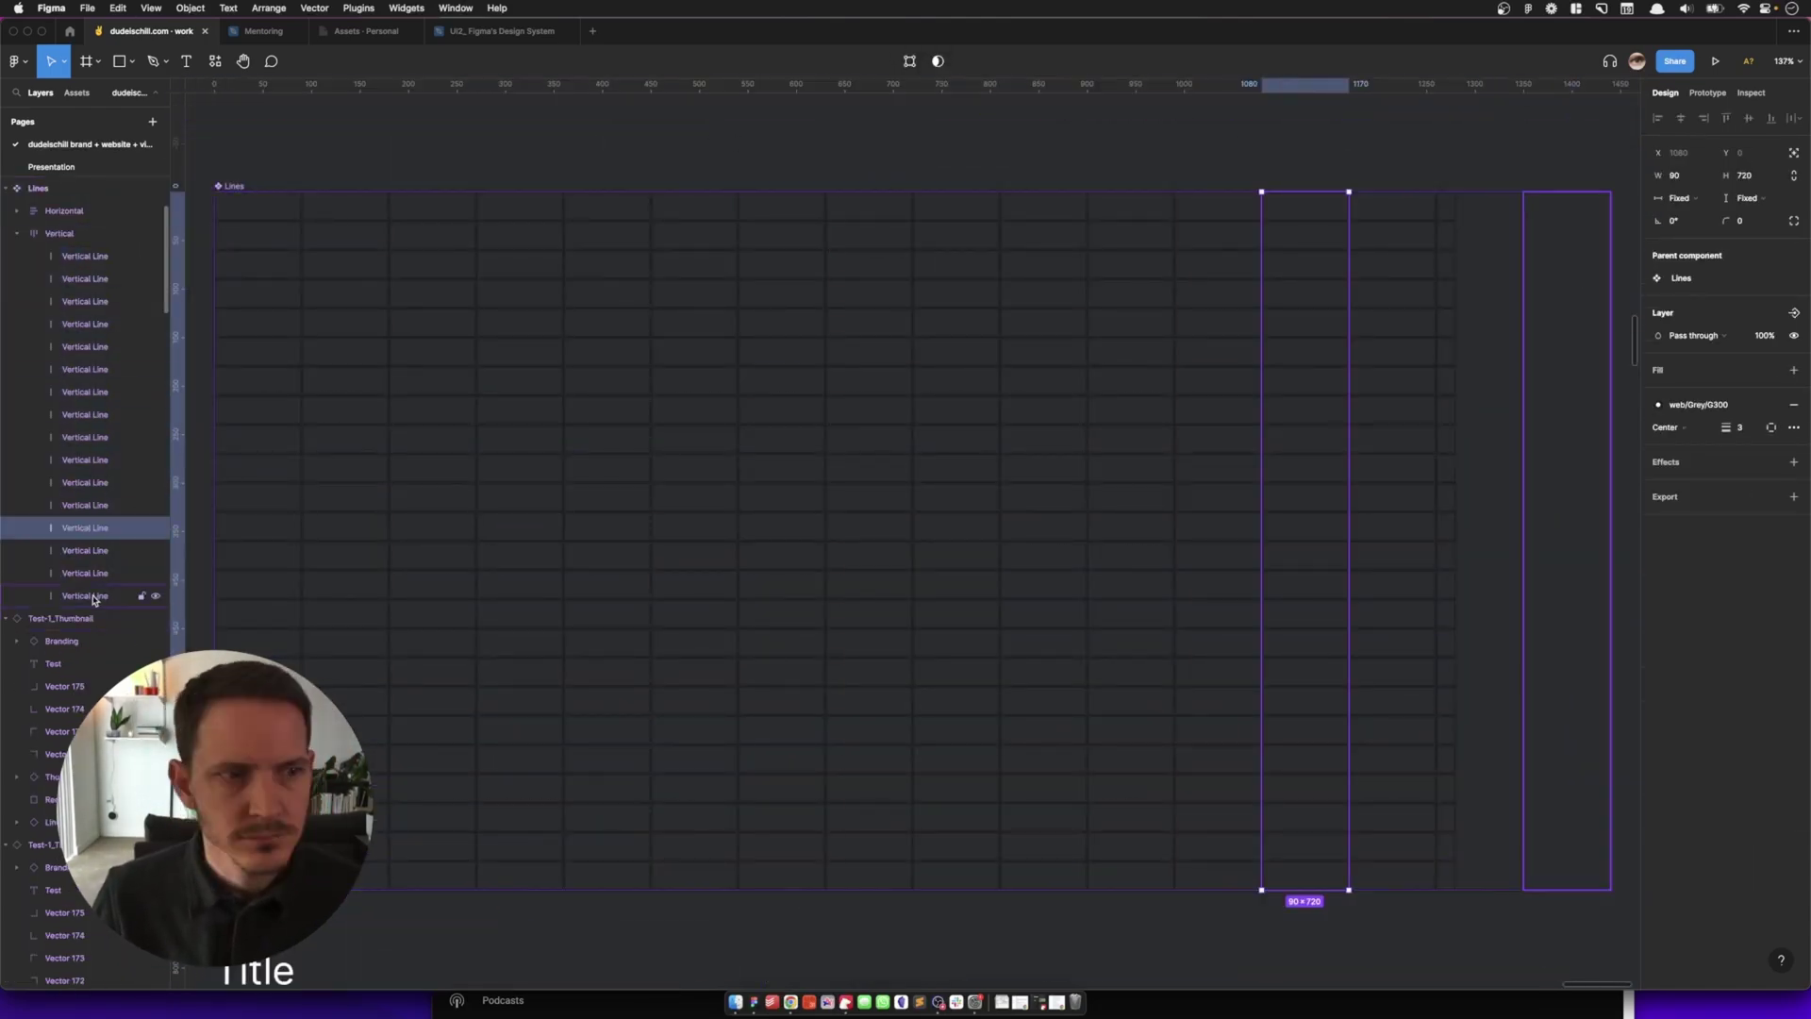
pyautogui.click(85, 595)
pyautogui.press('BackSpace')
pyautogui.click(226, 186)
pyautogui.press('Escape')
pyautogui.scroll(-5, 695, 217)
pyautogui.scroll(3, 695, 217)
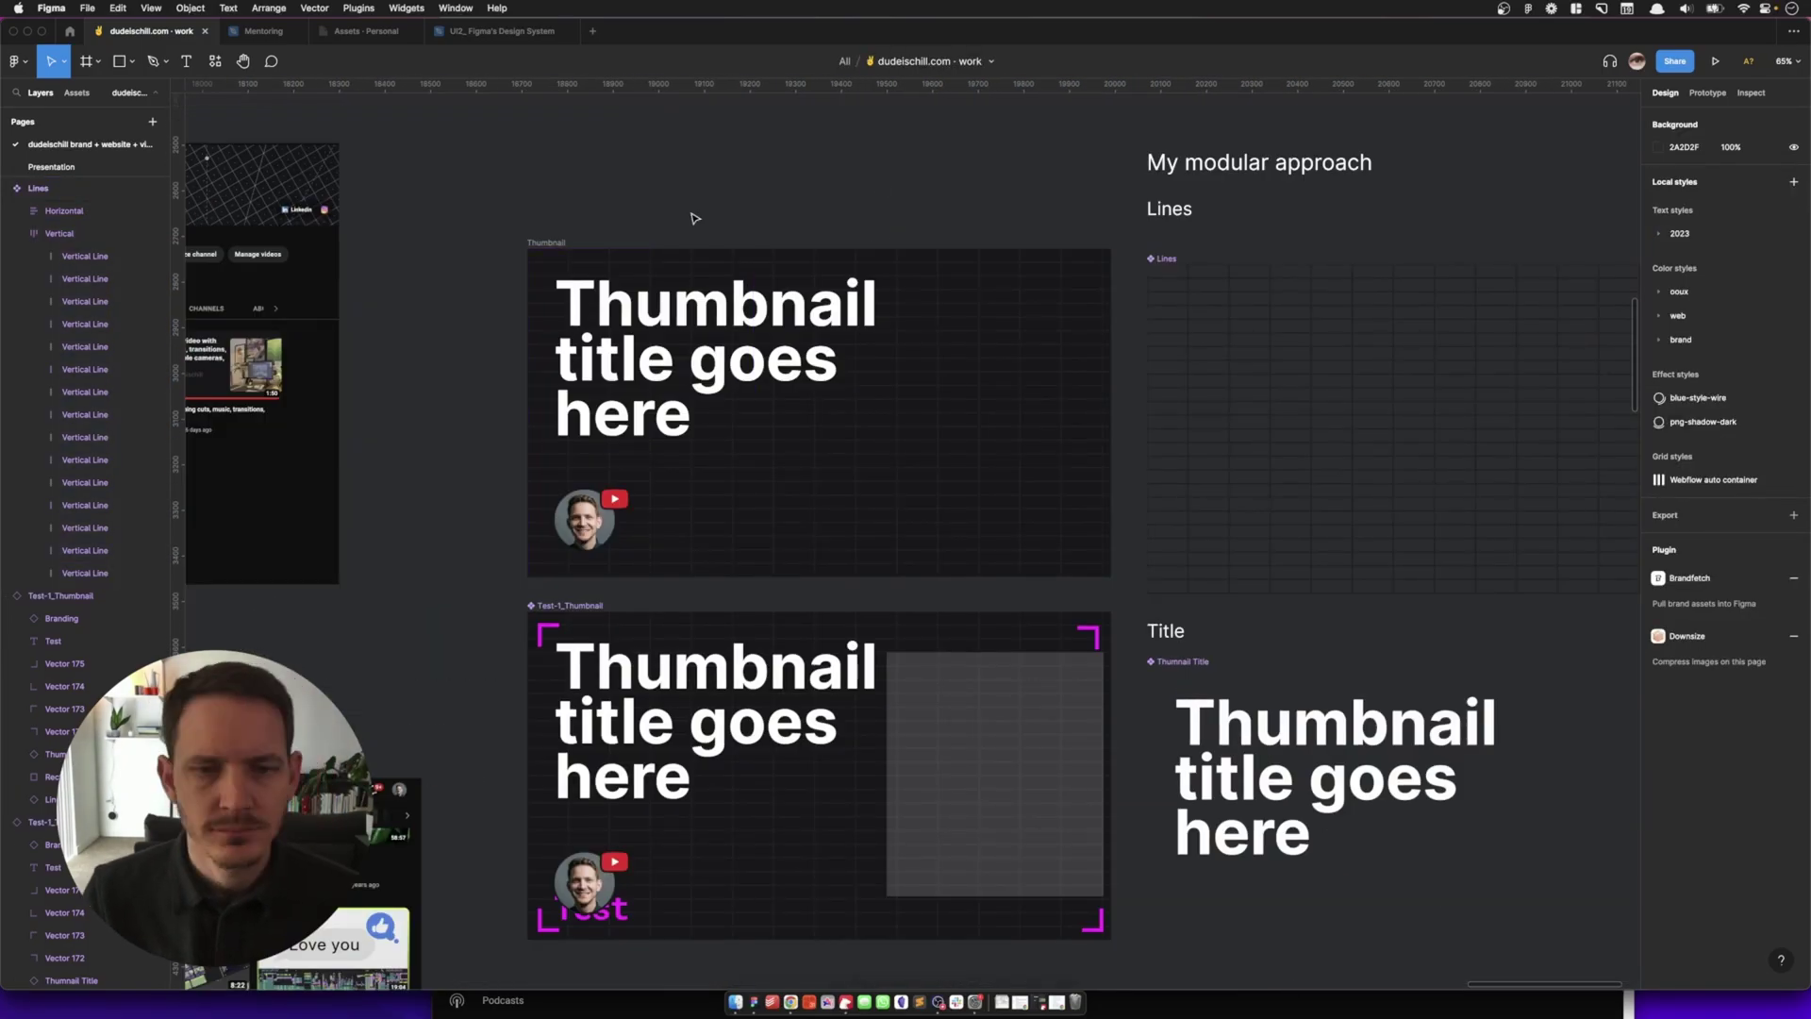